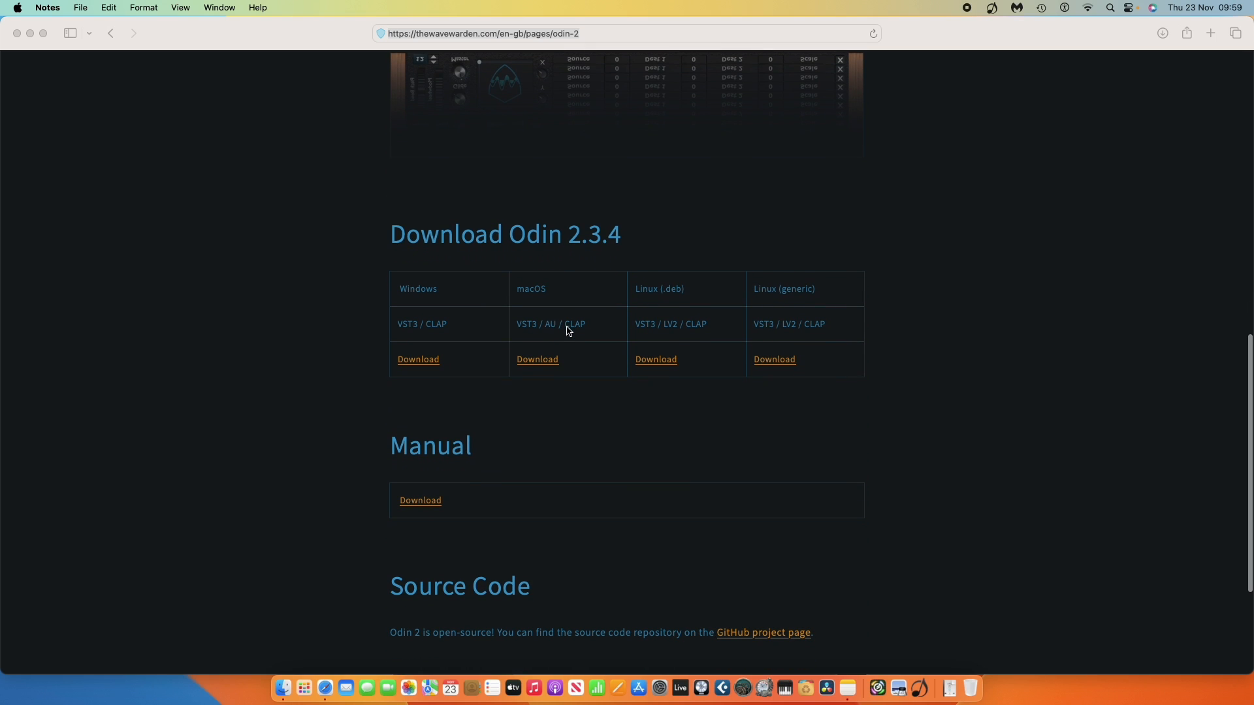
Step: Download the macOS installer for Odin 2.3.4 from the Odin 2 Free Synthesizer page
scroll(568, 331, down, 3)
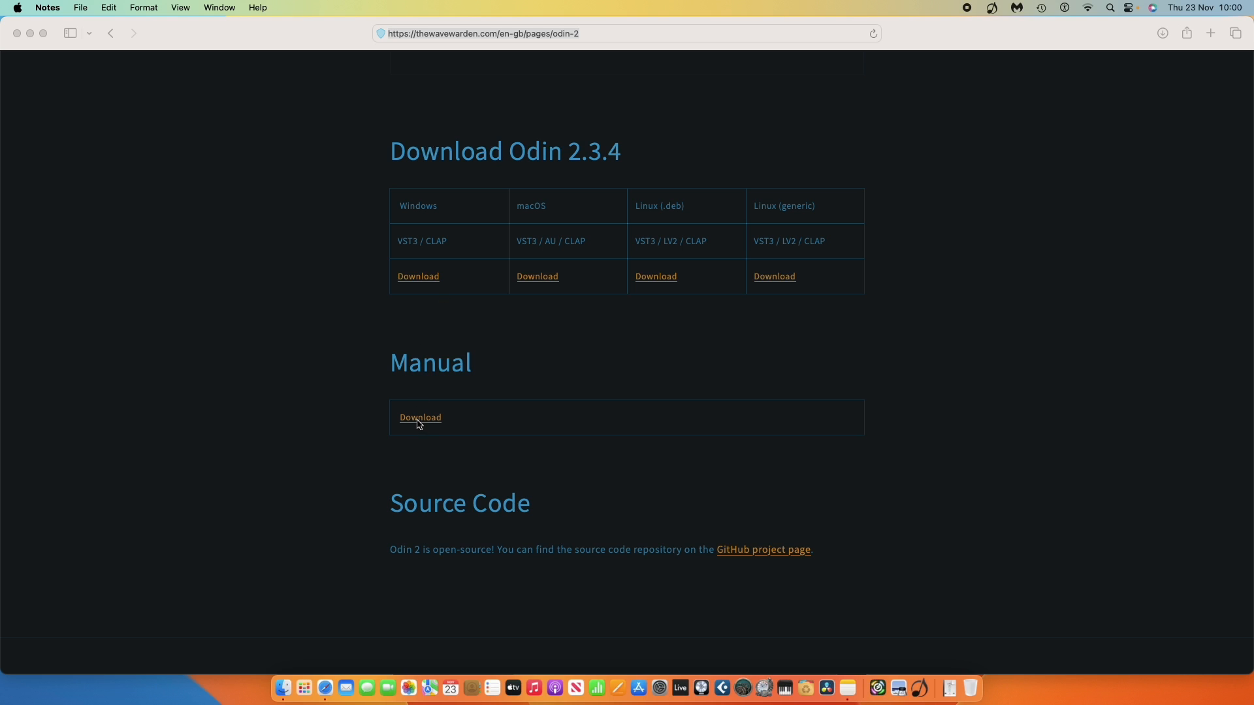
scroll(418, 423, down, 3)
scroll(418, 423, up, 20)
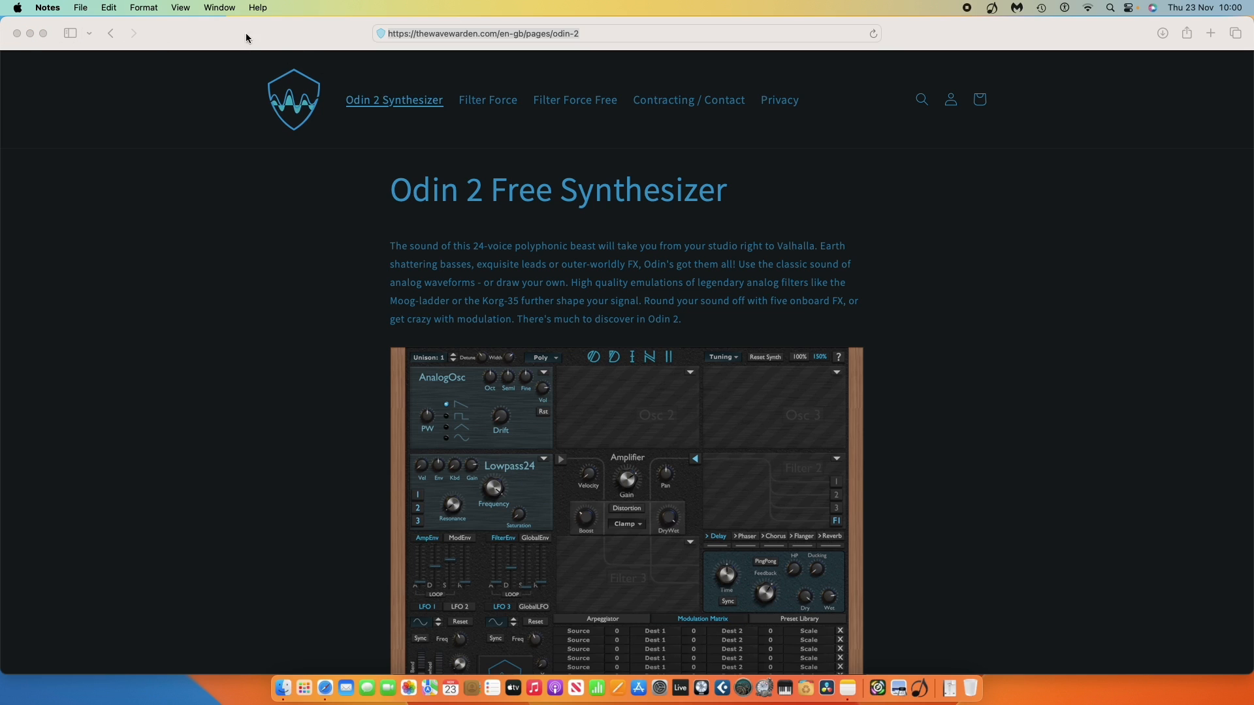
scroll(568, 157, down, 10)
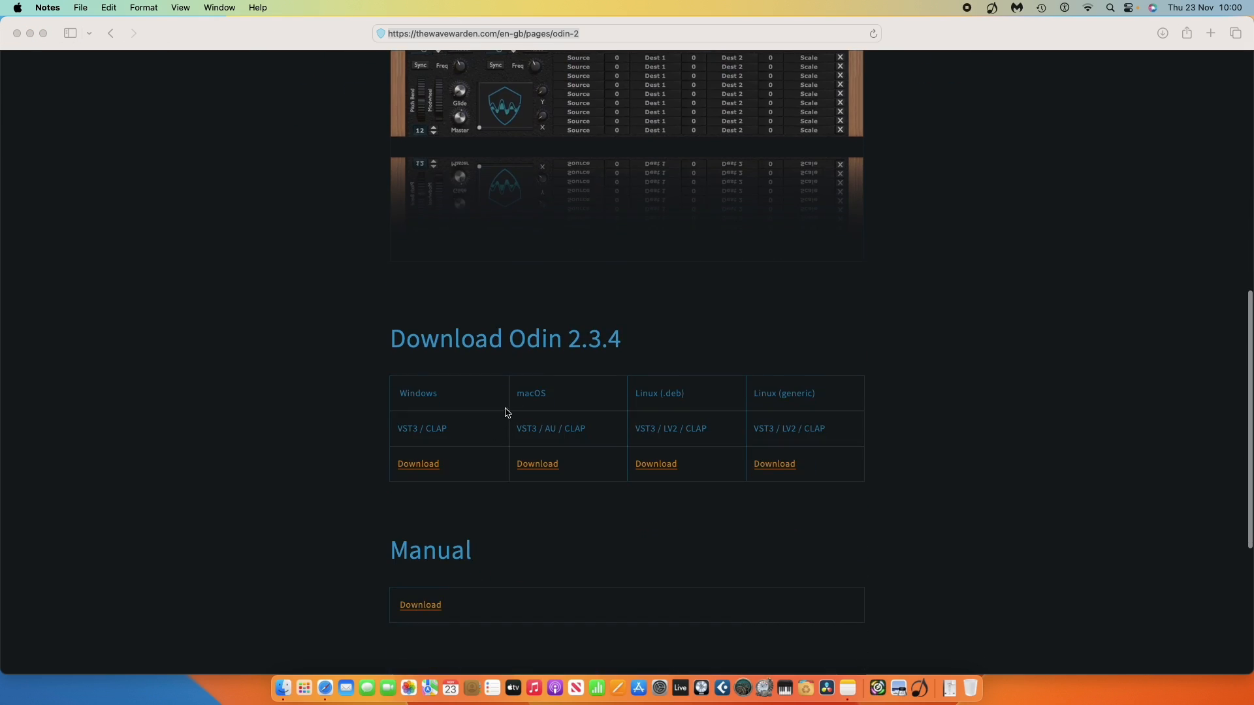
click(537, 394)
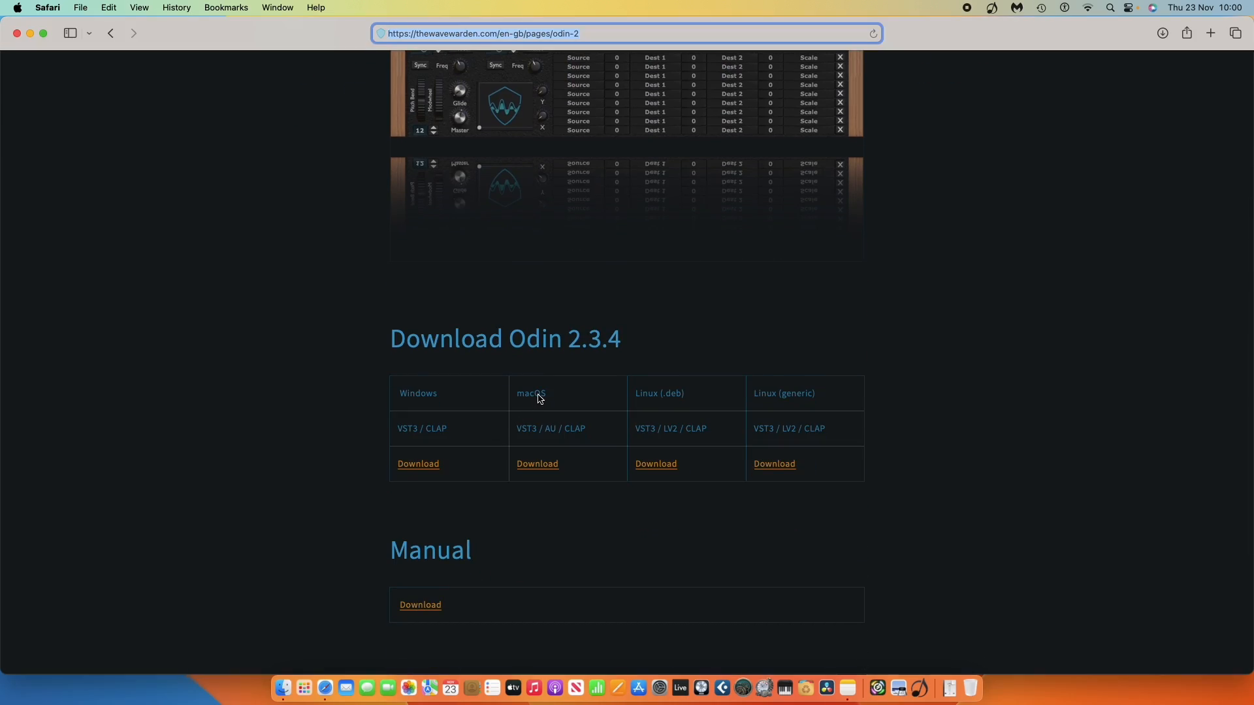
click(534, 464)
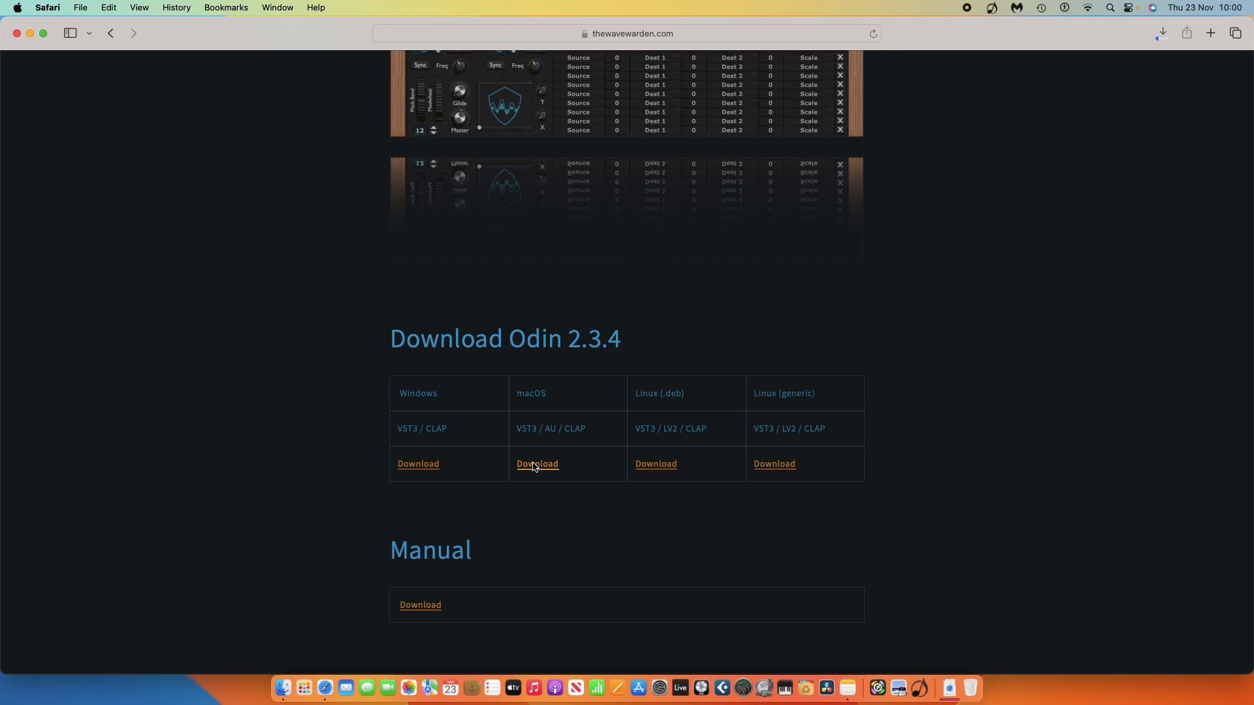
Step: Reveal the downloaded Odin2.3.4MacInstaller.pkg in the Downloads folder and close the browser window
click(1163, 31)
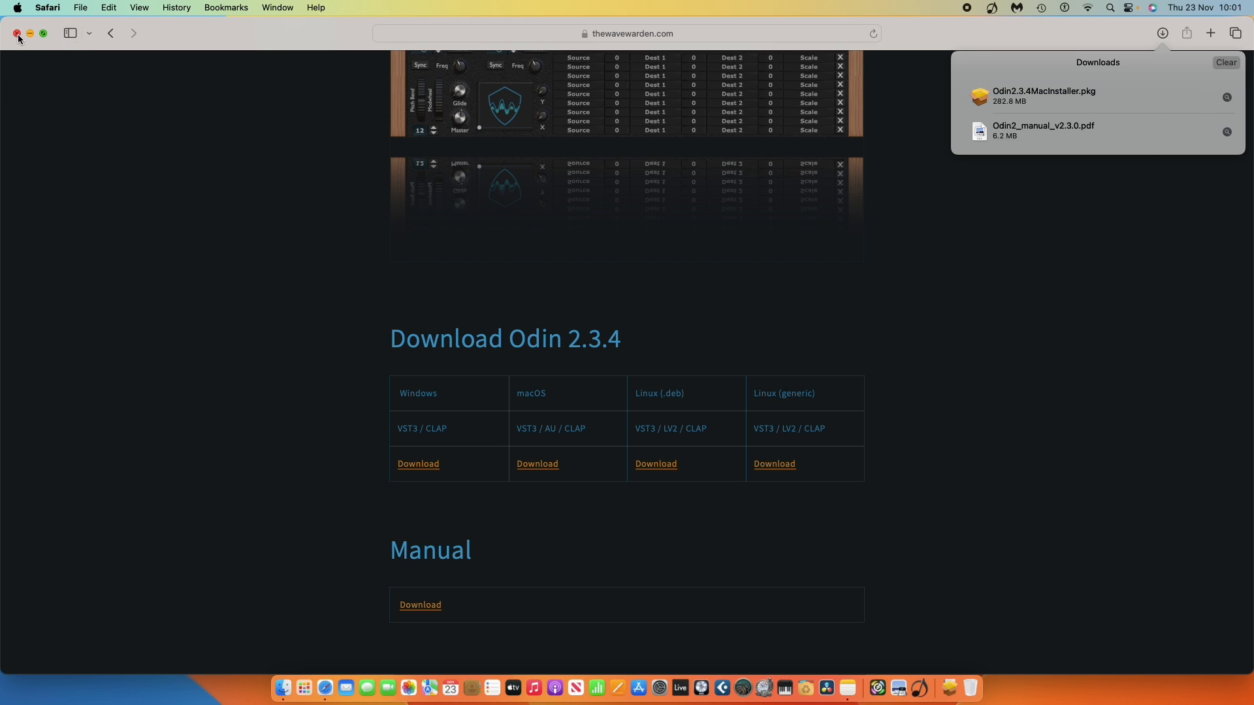
click(1226, 98)
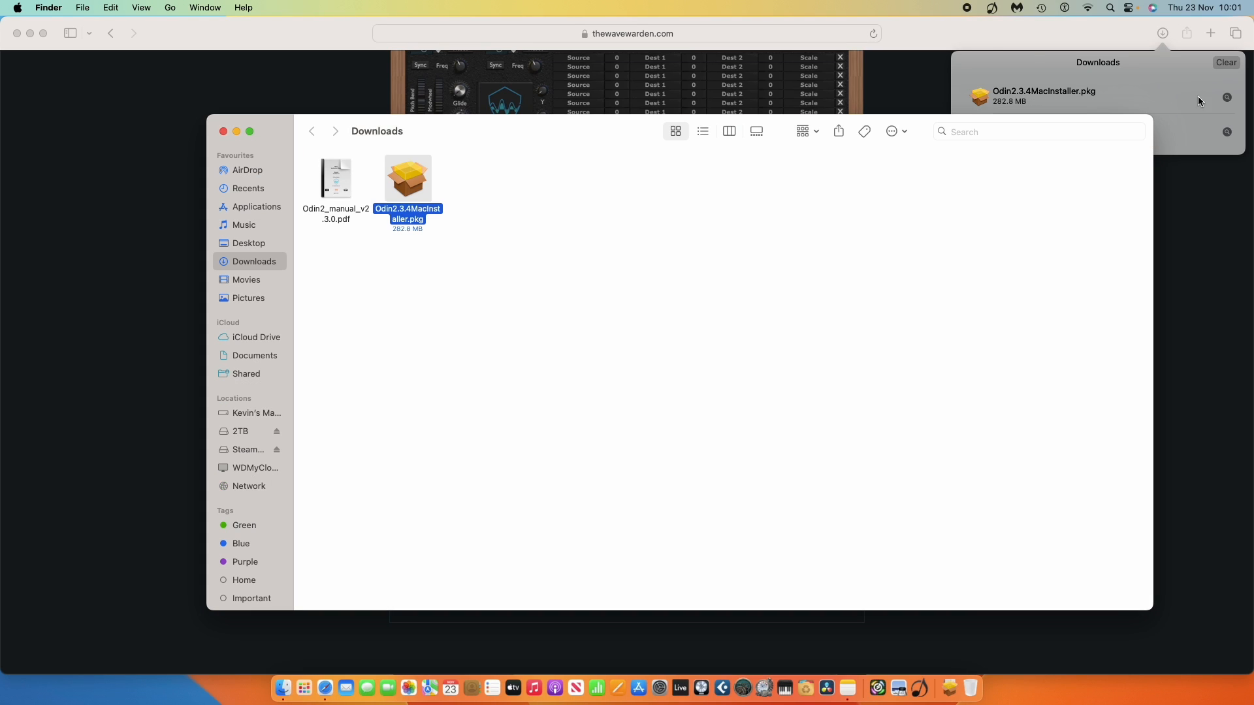
click(17, 34)
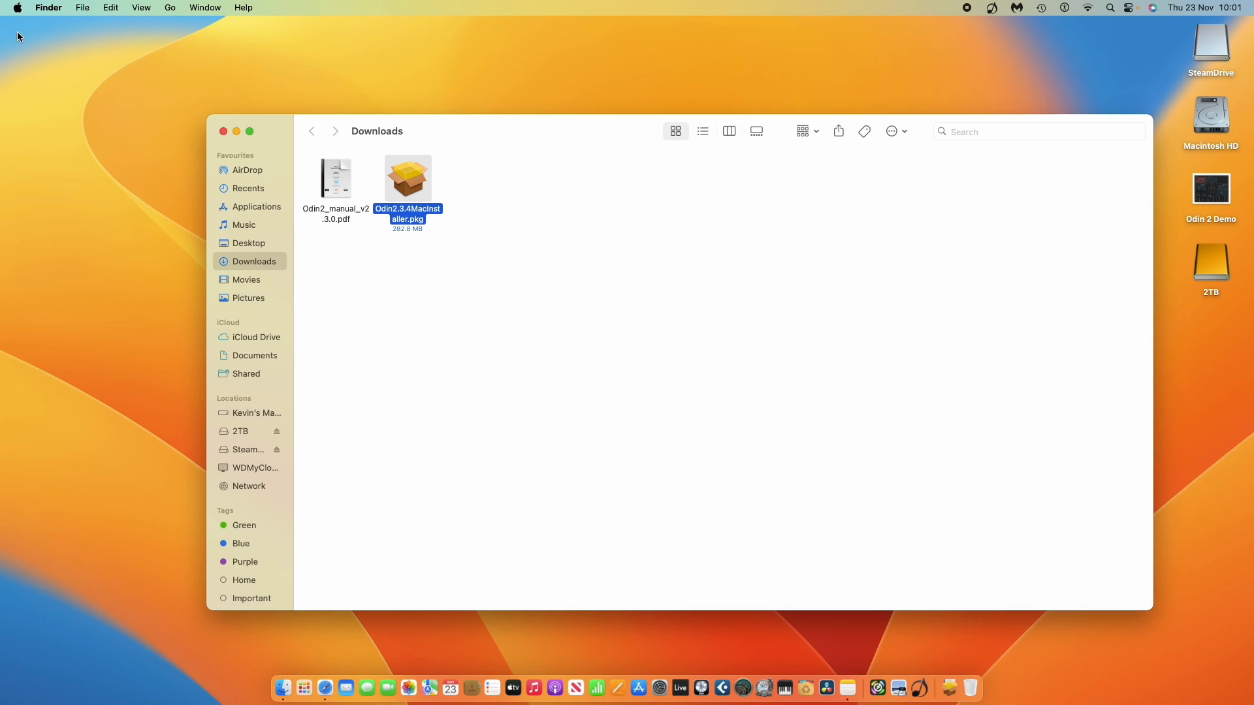
Step: Open Odin2.3.4MacInstaller.pkg and allow it to run despite the unverified developer
right_click(405, 189)
click(432, 193)
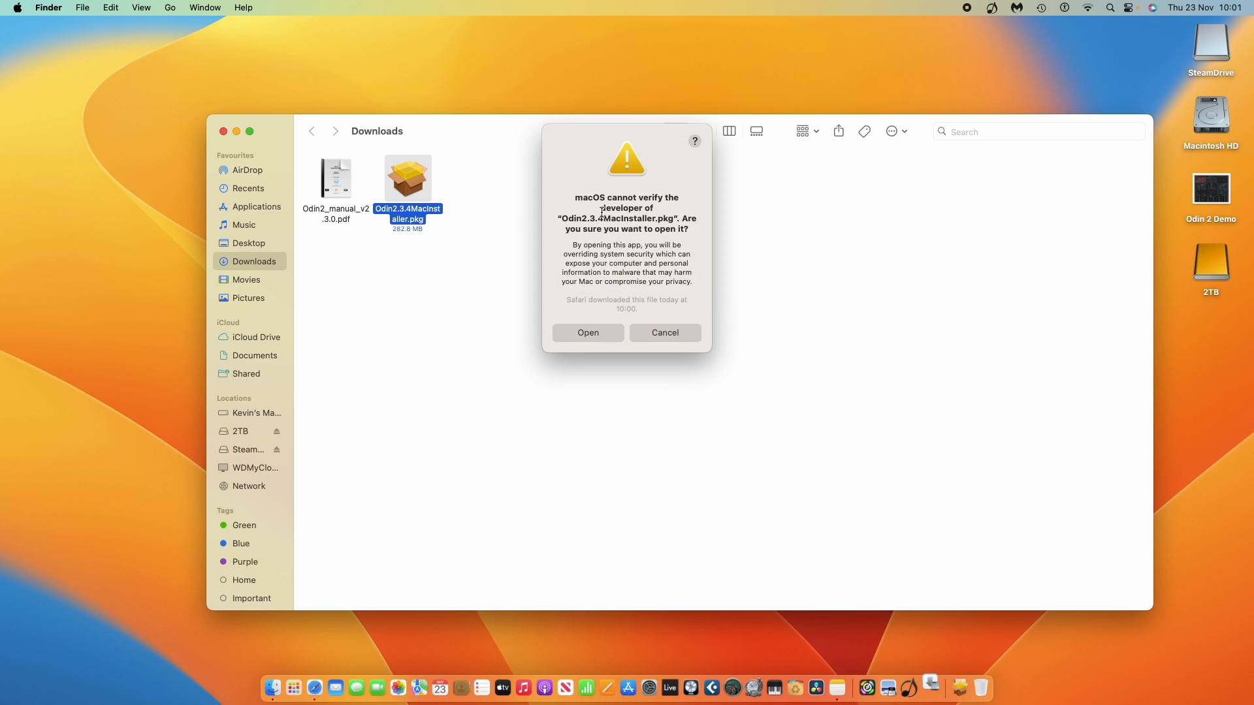
click(587, 336)
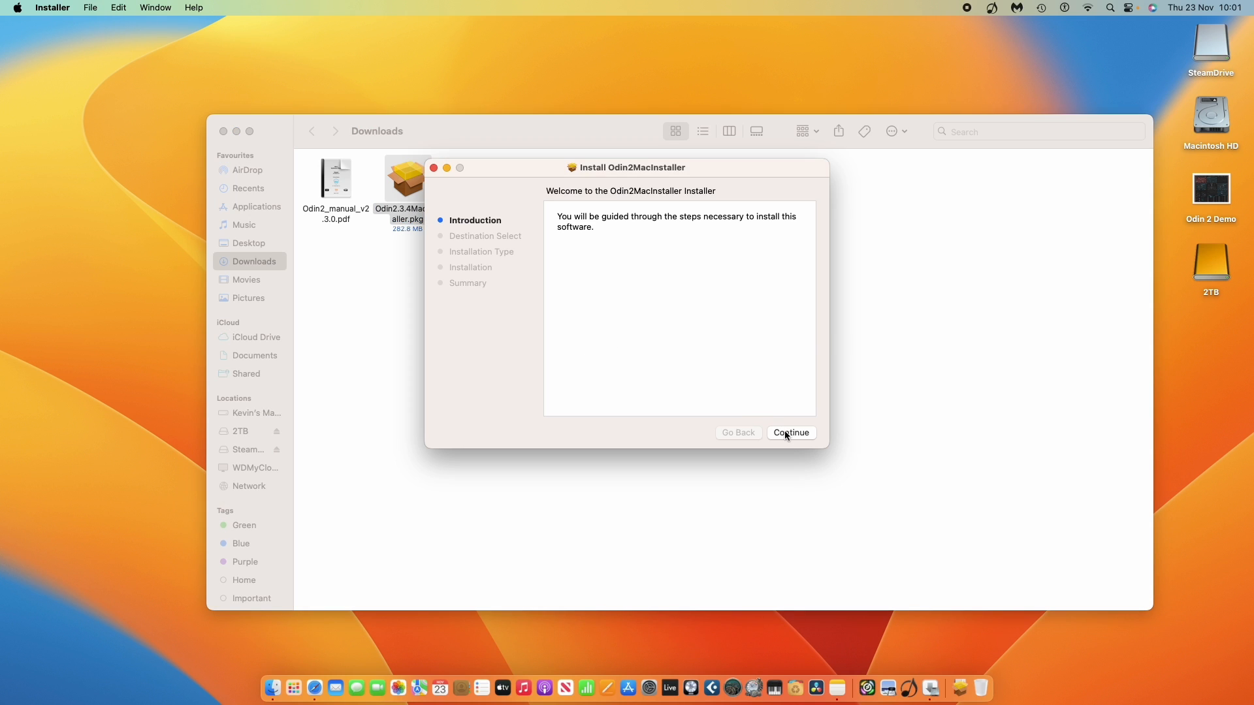
Step: Exclude the Odin 2 CLAP Plugin from the custom install and start installing the VST3 and AU plugins on Macintosh HD
click(785, 433)
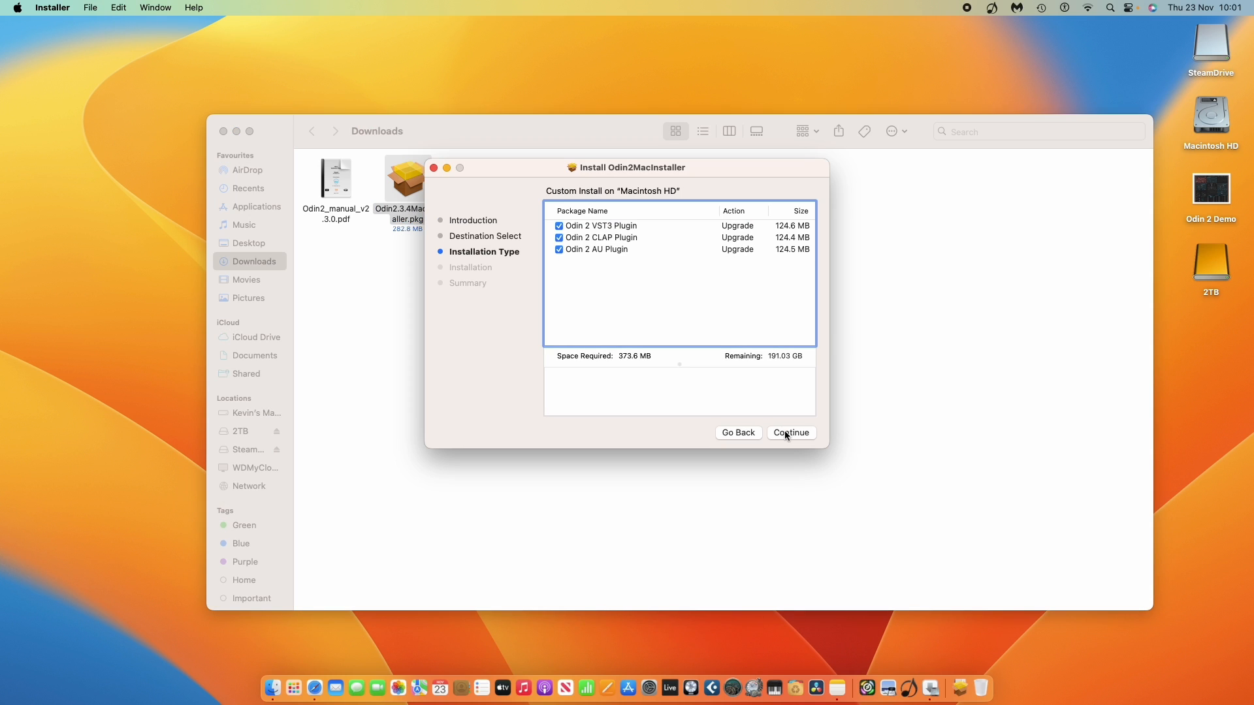
click(559, 238)
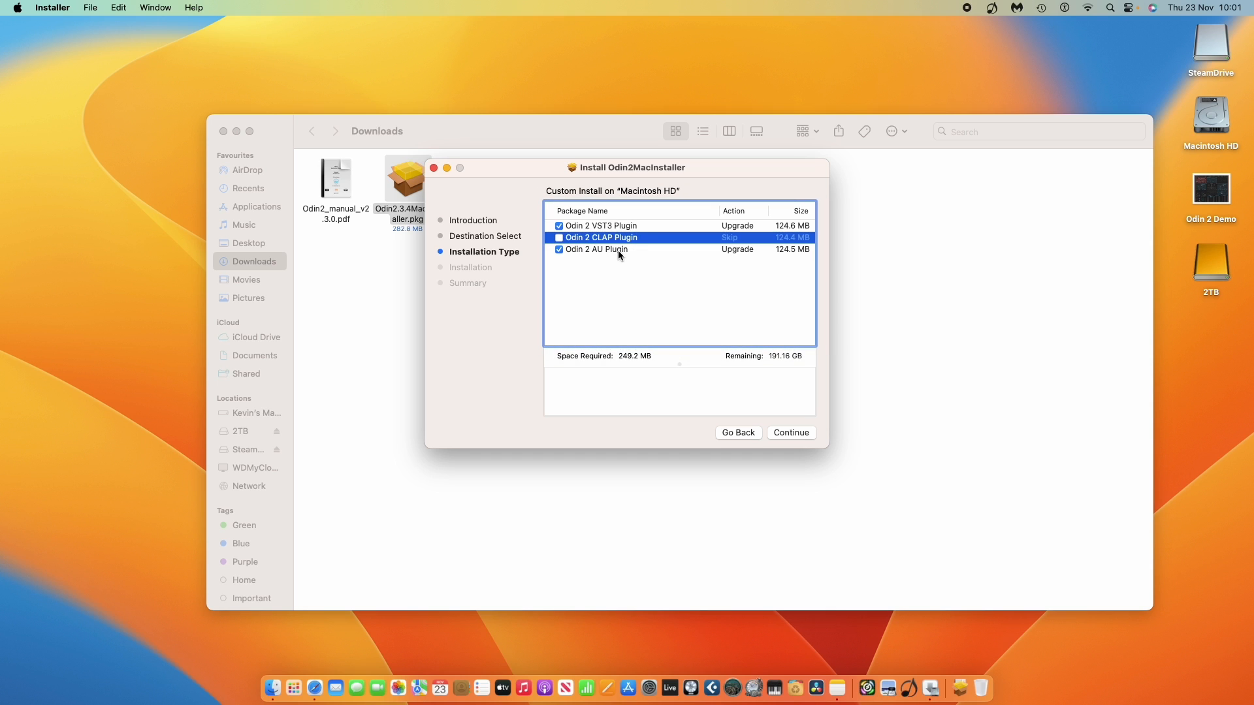
click(803, 434)
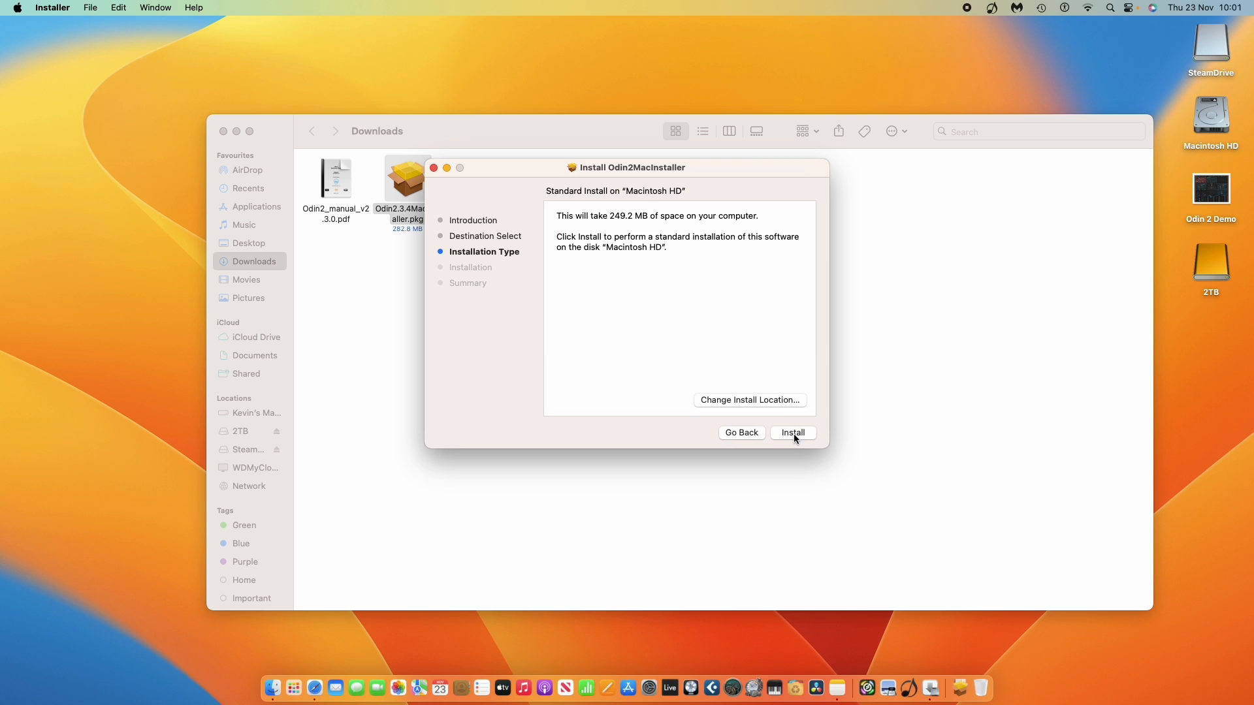
click(793, 433)
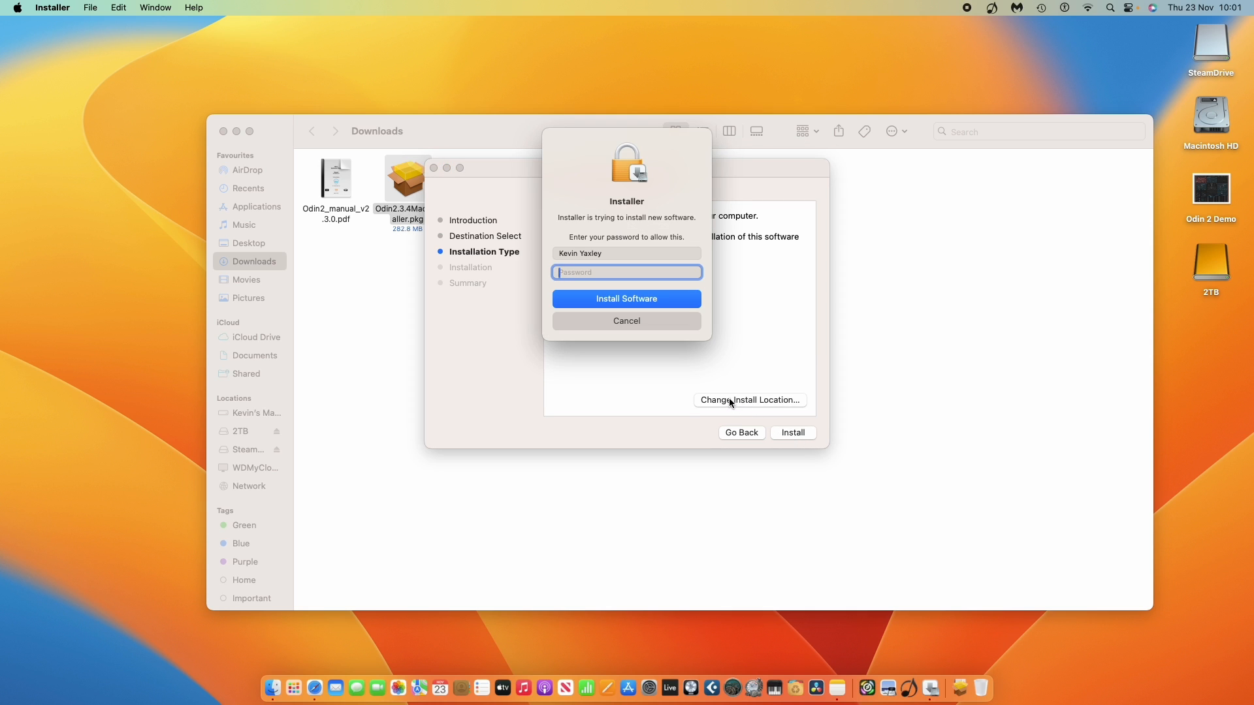
Step: Cancel the installer's password request, then close the installer and the Downloads window
click(625, 320)
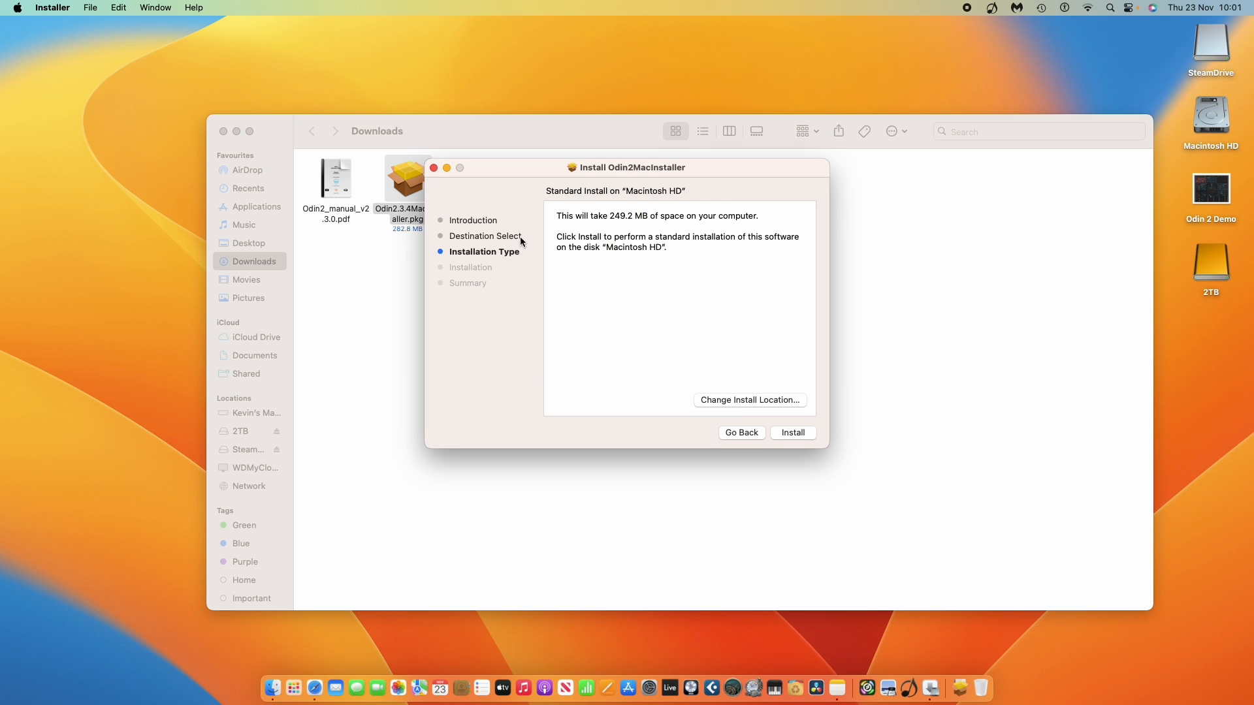
click(434, 170)
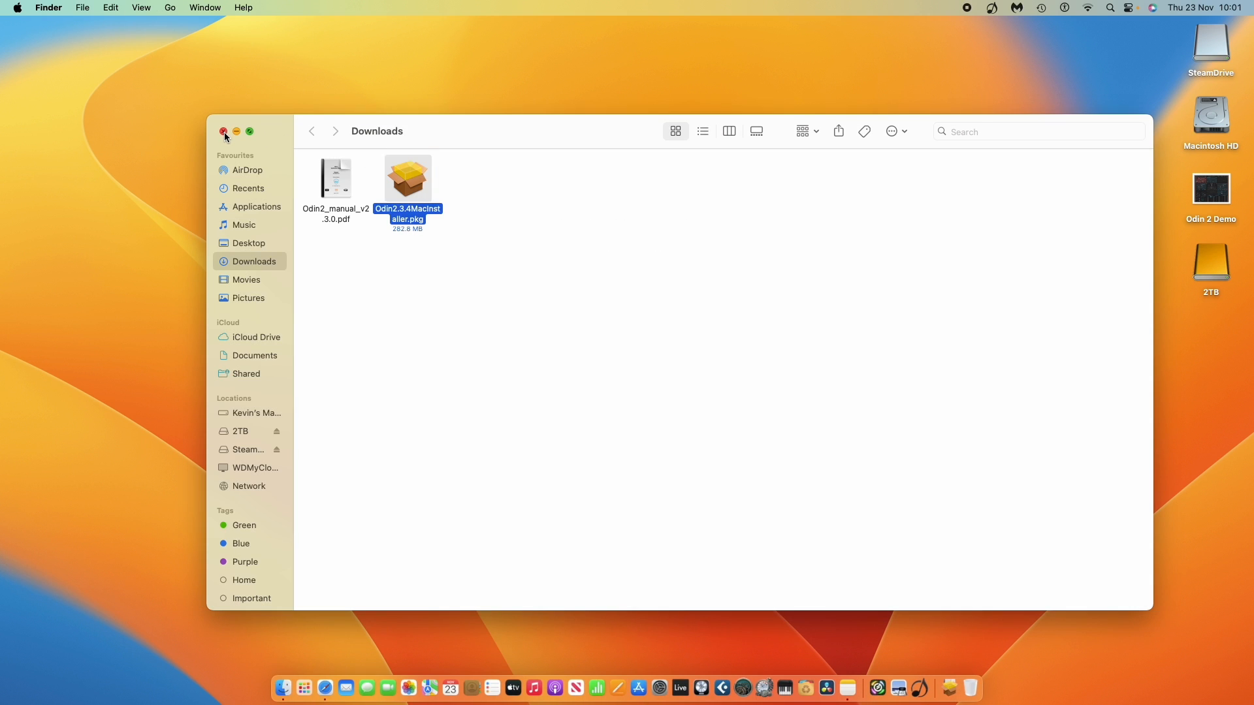
click(224, 132)
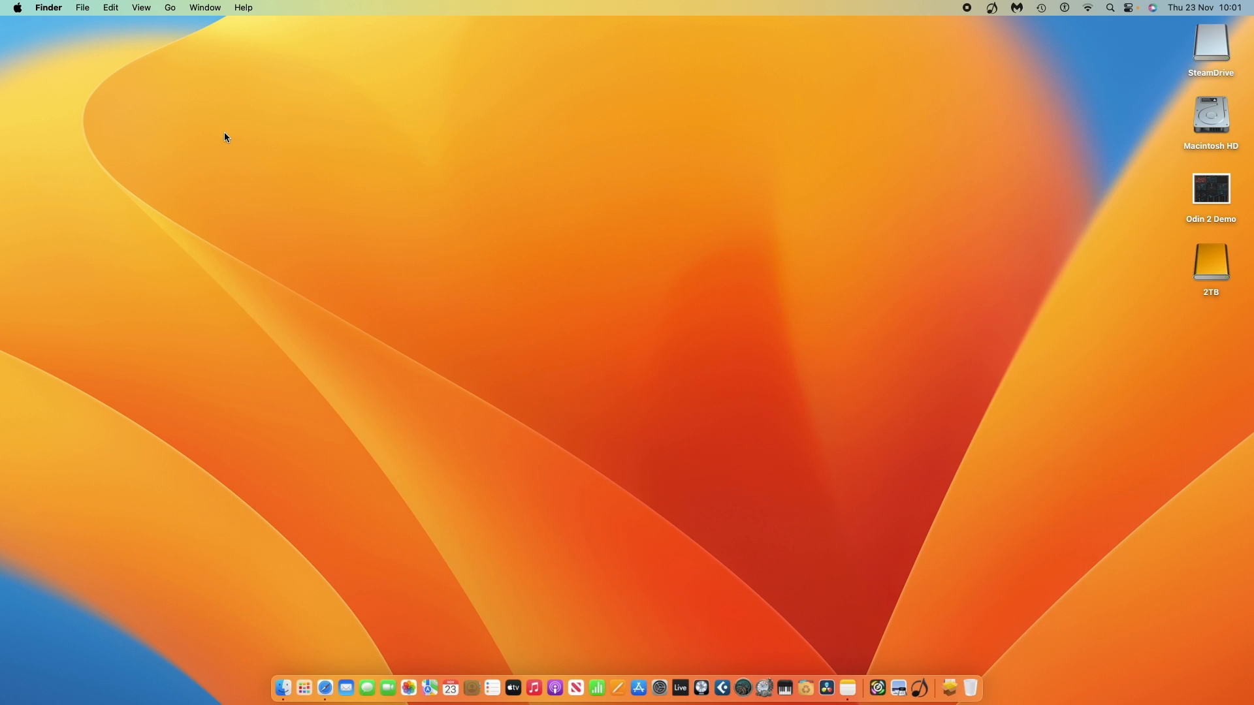
click(18, 7)
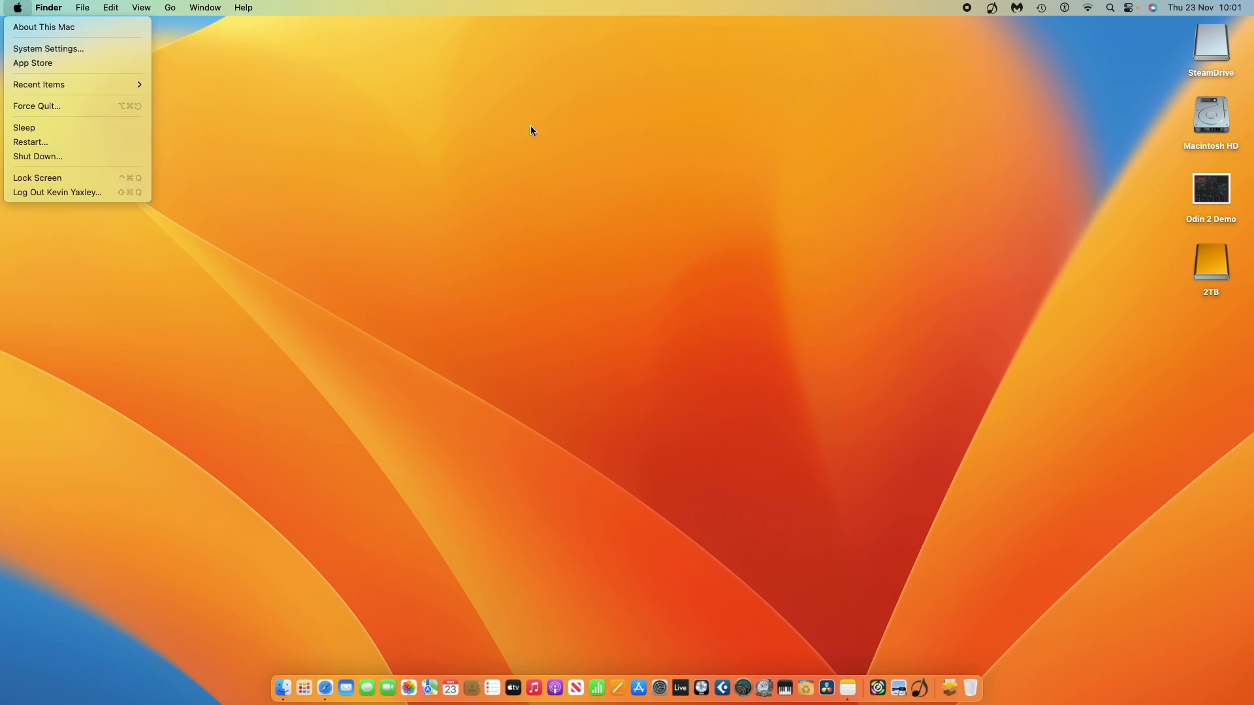
click(595, 287)
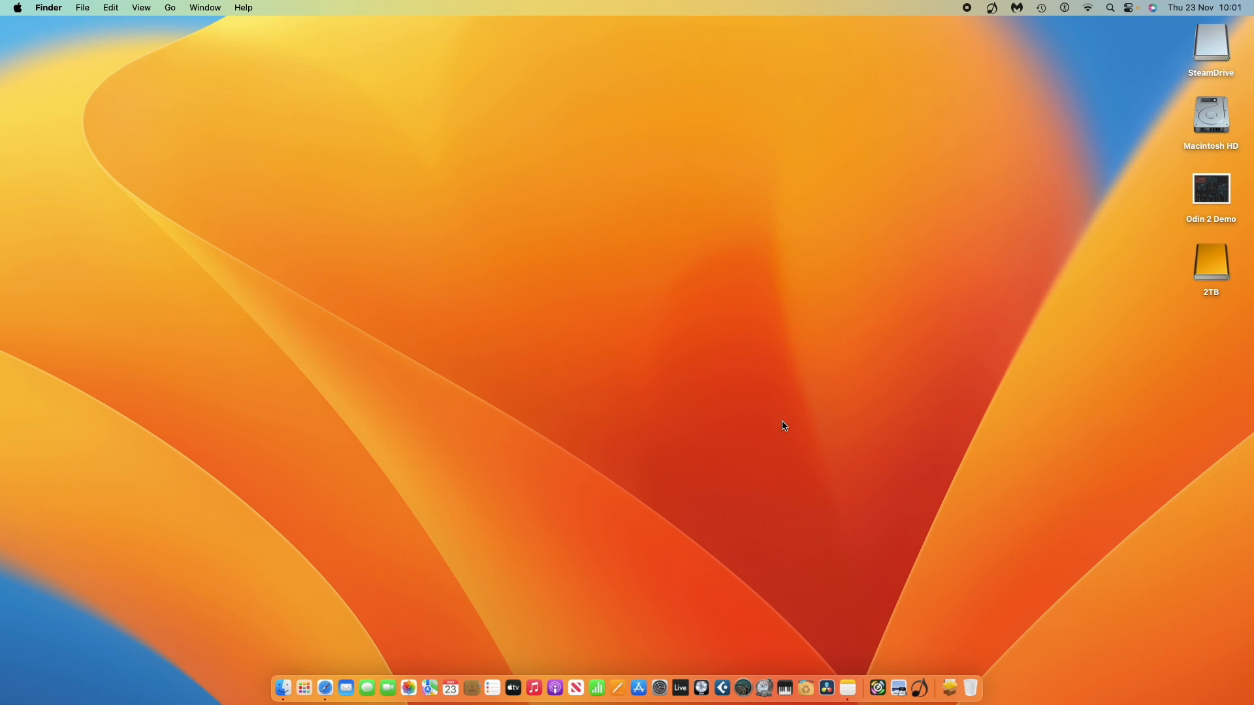
Step: Switch to Ableton Live and load TheWaveWarden's Odin2 Audio Unit onto the first MIDI track
click(678, 662)
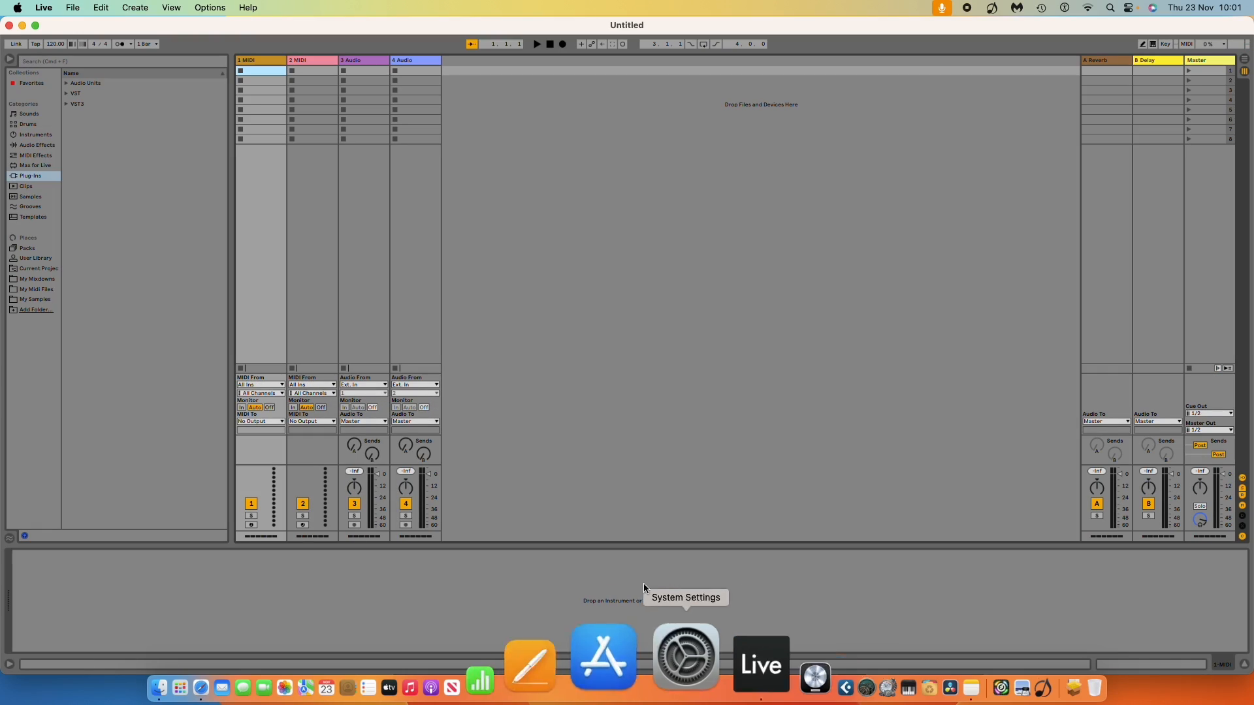
click(67, 84)
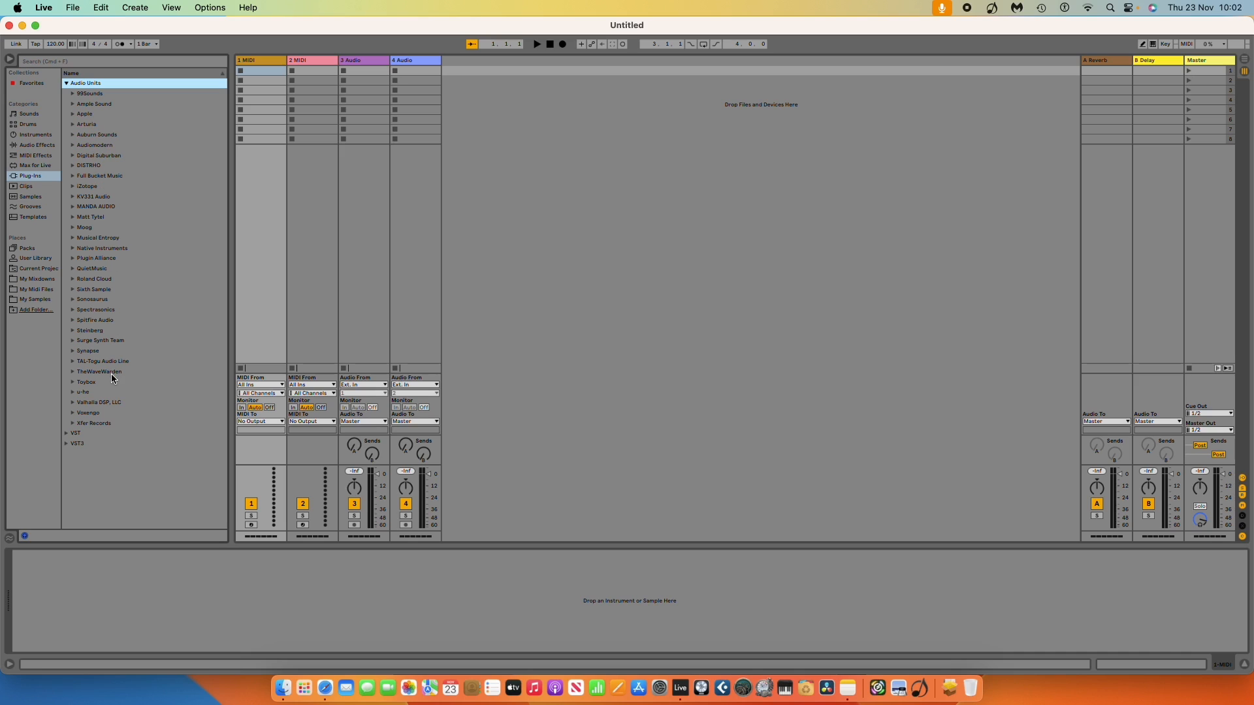
click(73, 372)
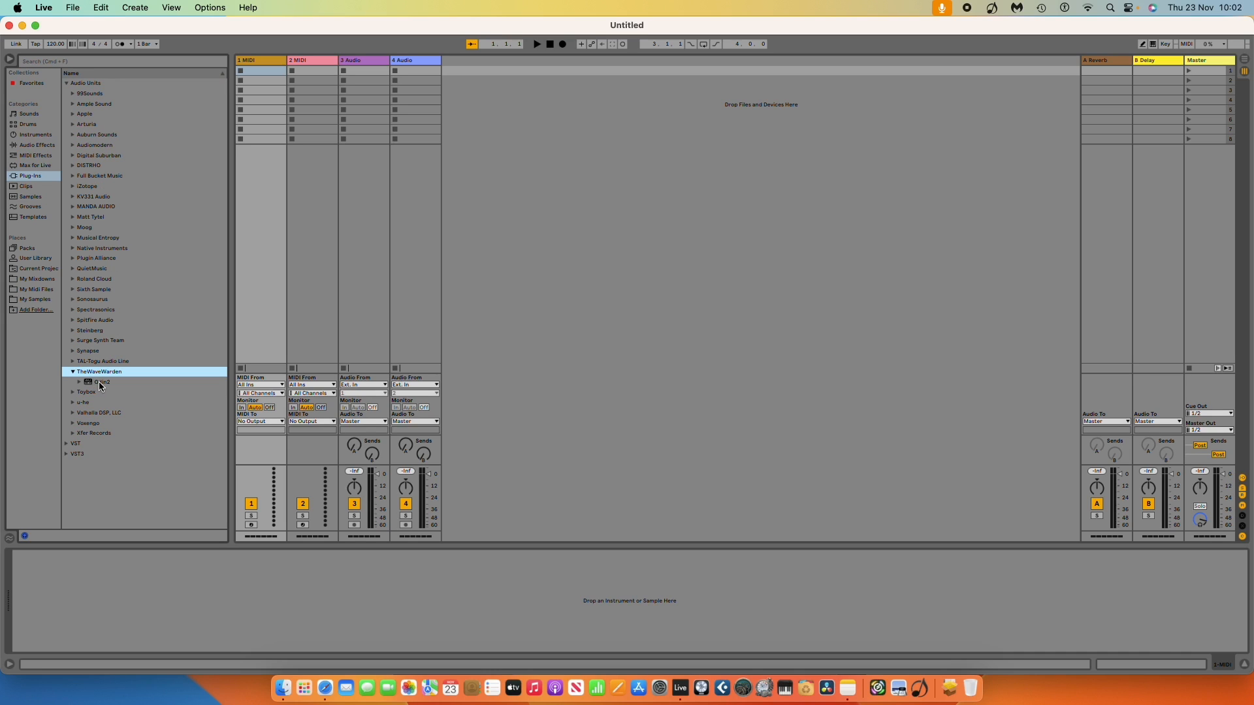
click(100, 383)
double_click(98, 383)
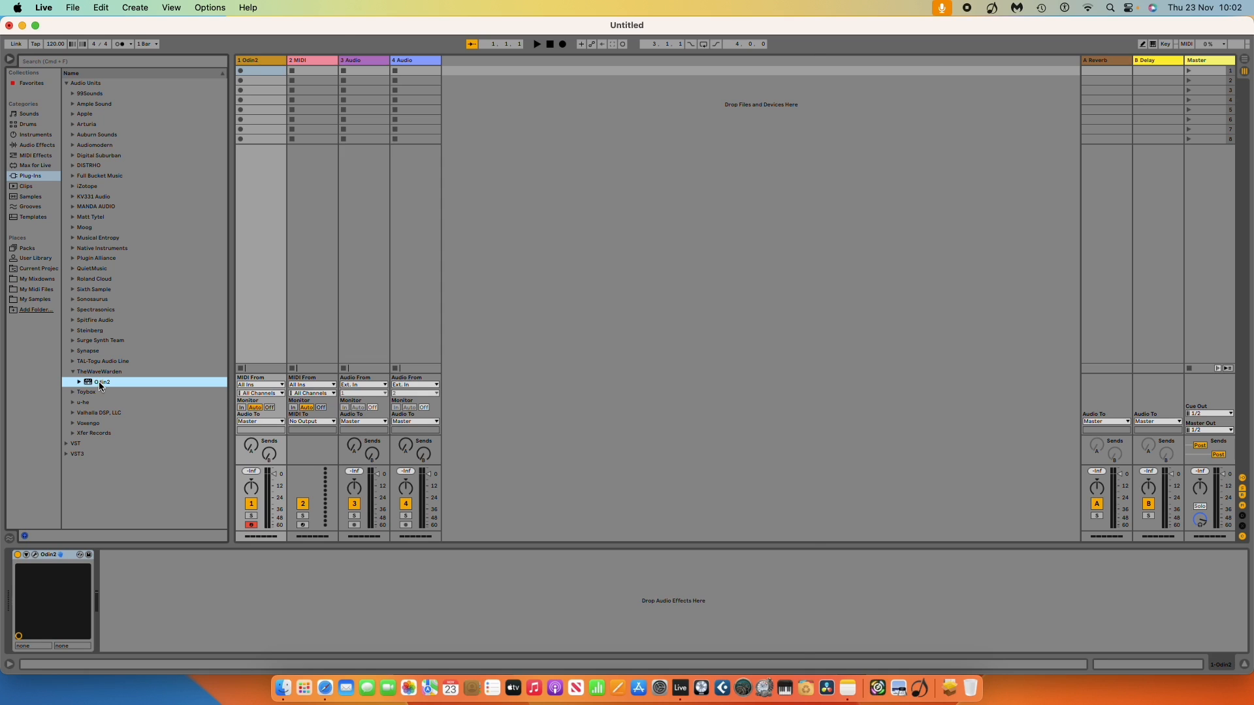
drag(388, 57, 538, 41)
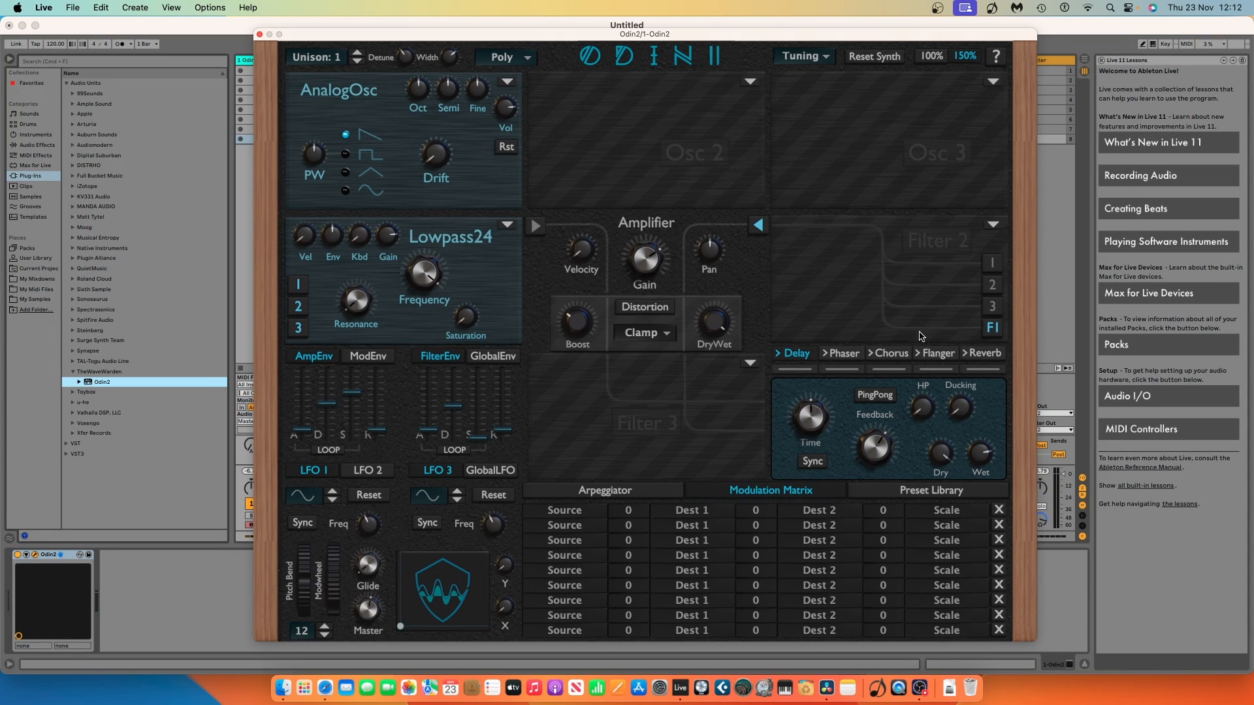
Step: Show Odin2's preset library and load the factory Drums preset Hi-Hat 8th Seq [RS]
click(943, 497)
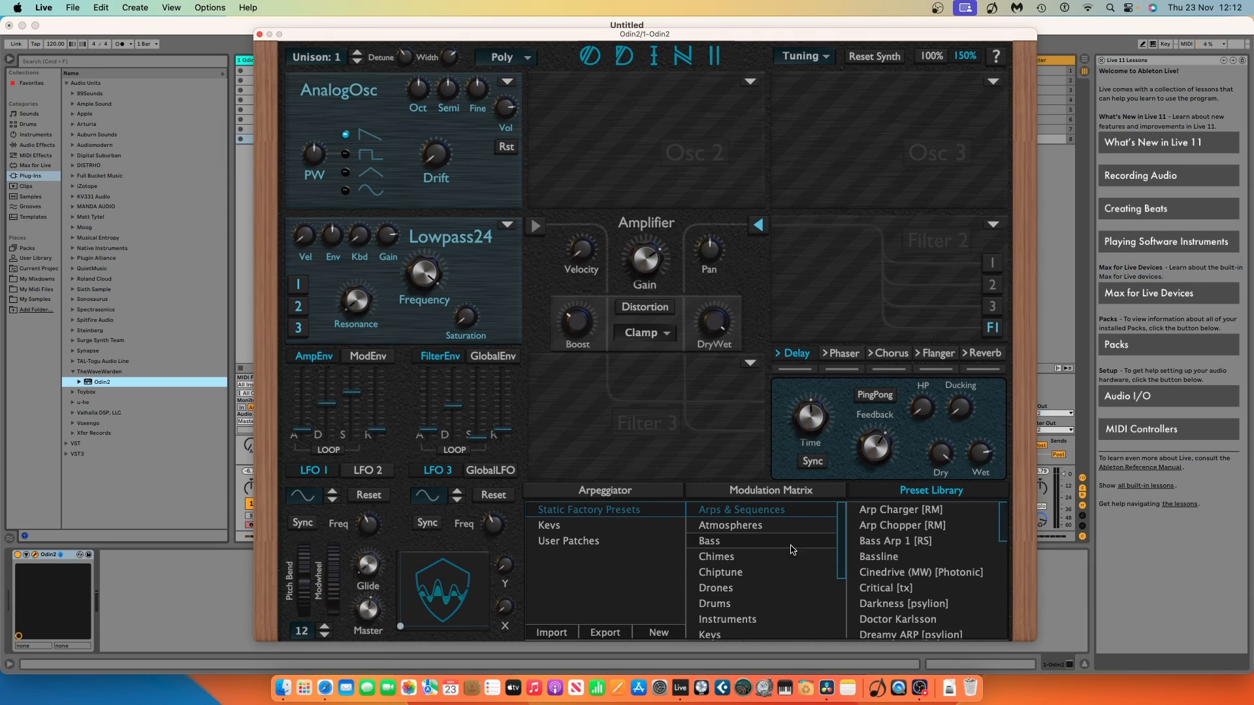
click(776, 530)
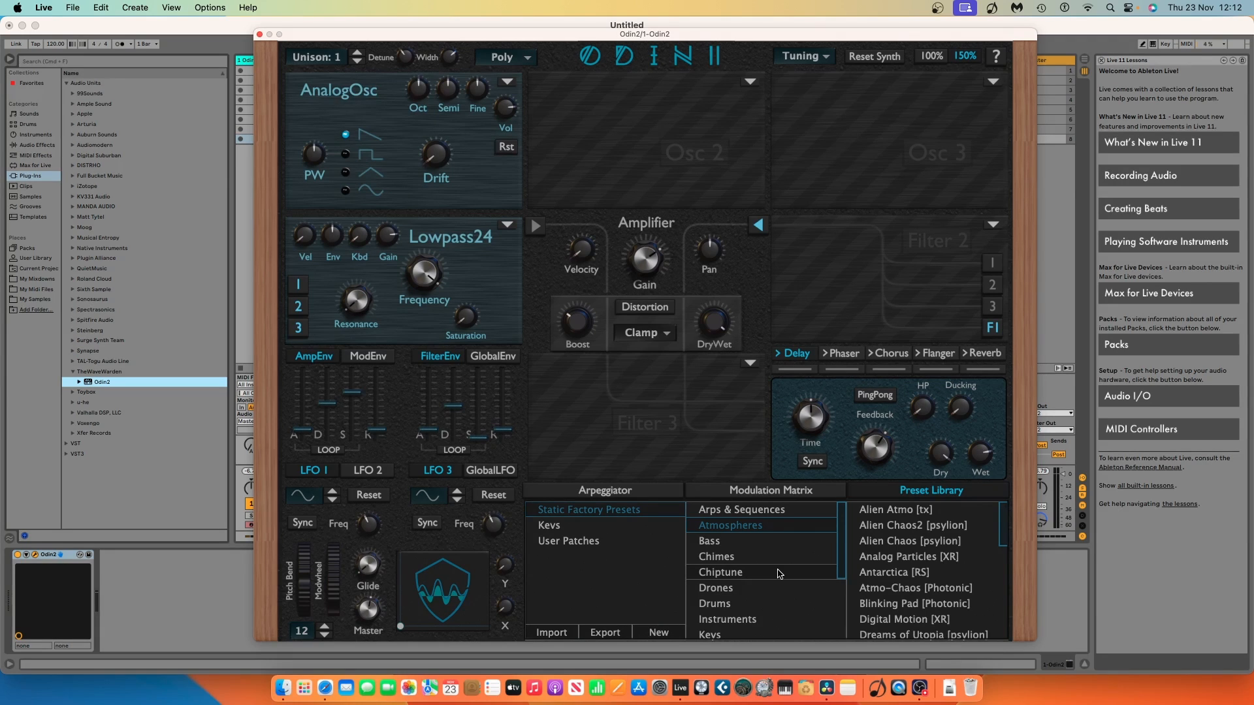
scroll(751, 593, down, 2)
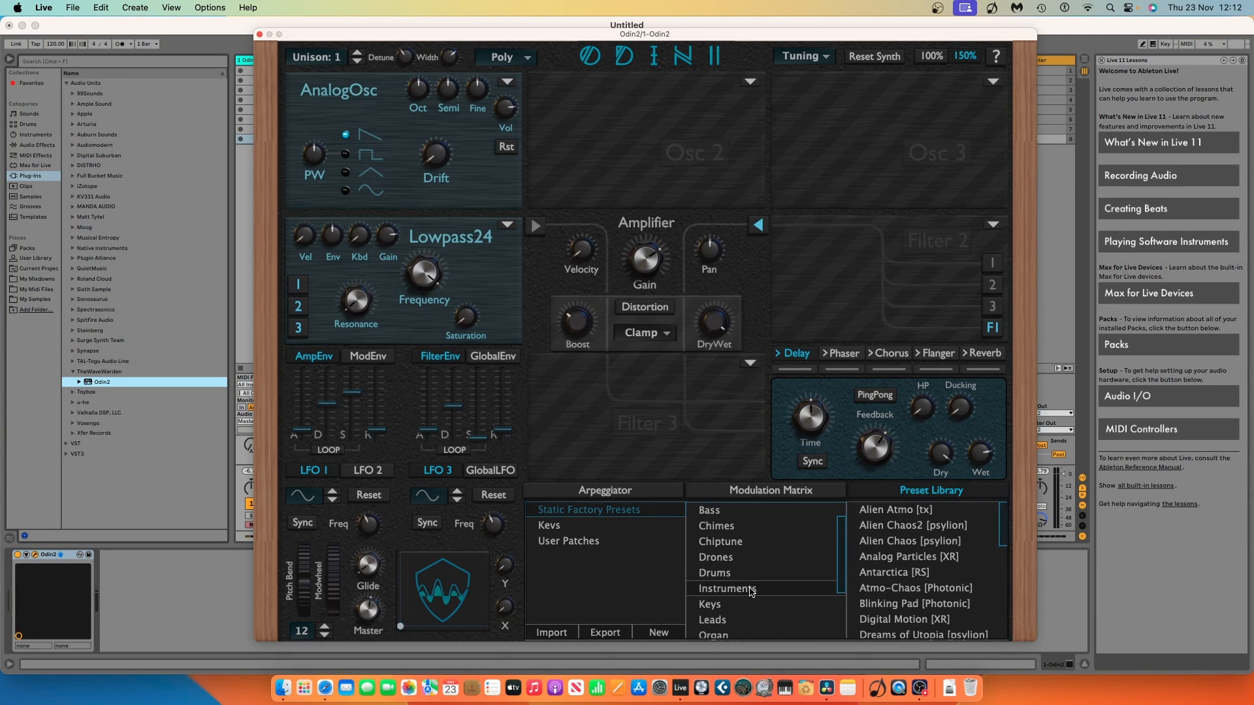
click(744, 573)
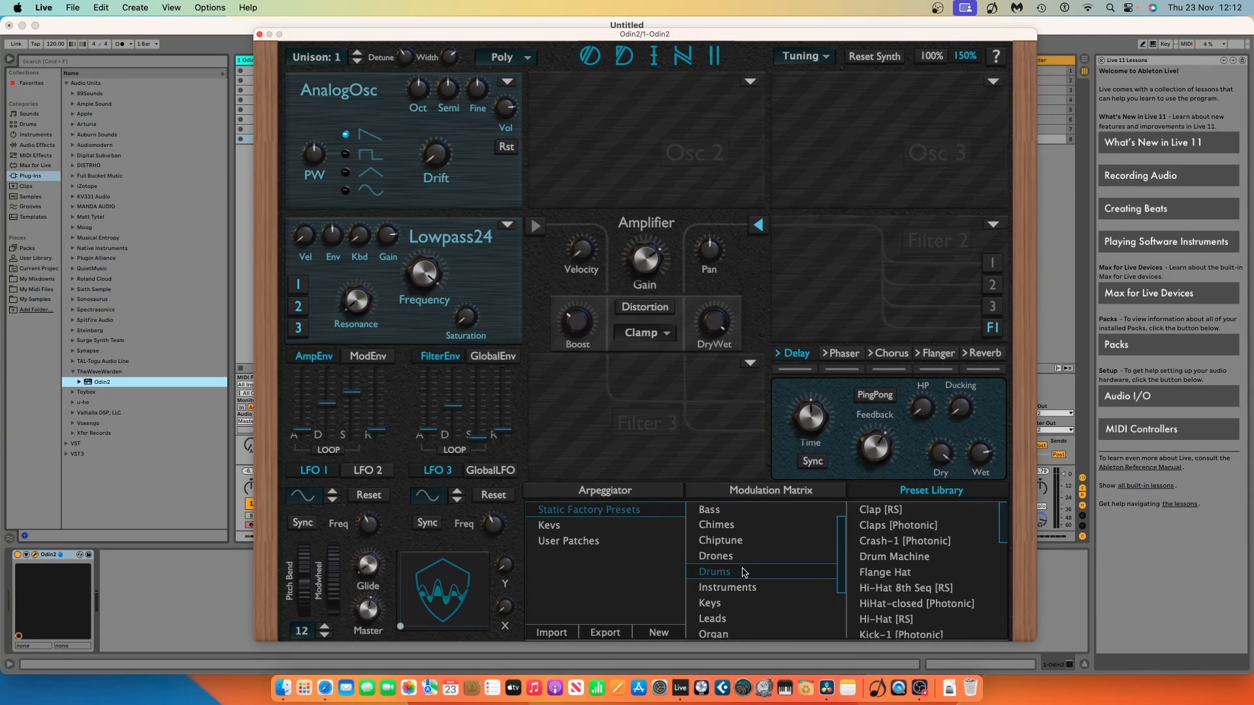
click(895, 590)
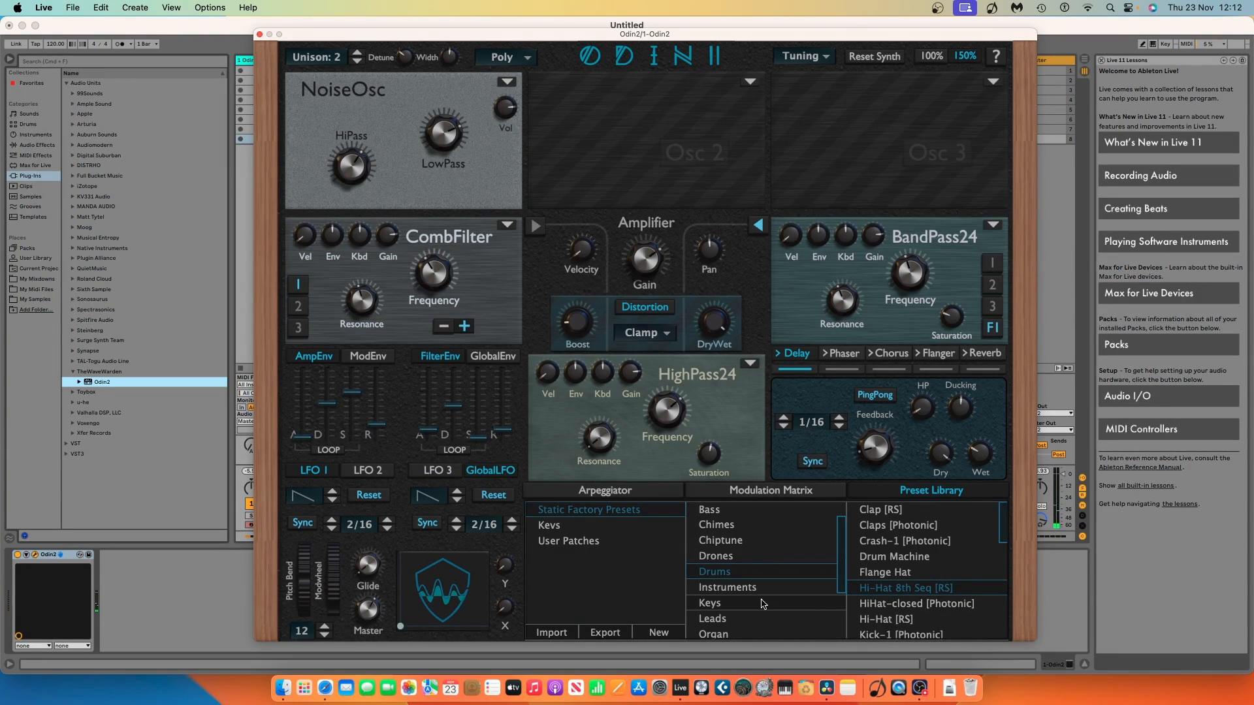
Step: Load the Kick-1 [Photonic] preset from the factory Drums category
scroll(897, 570, down, 2)
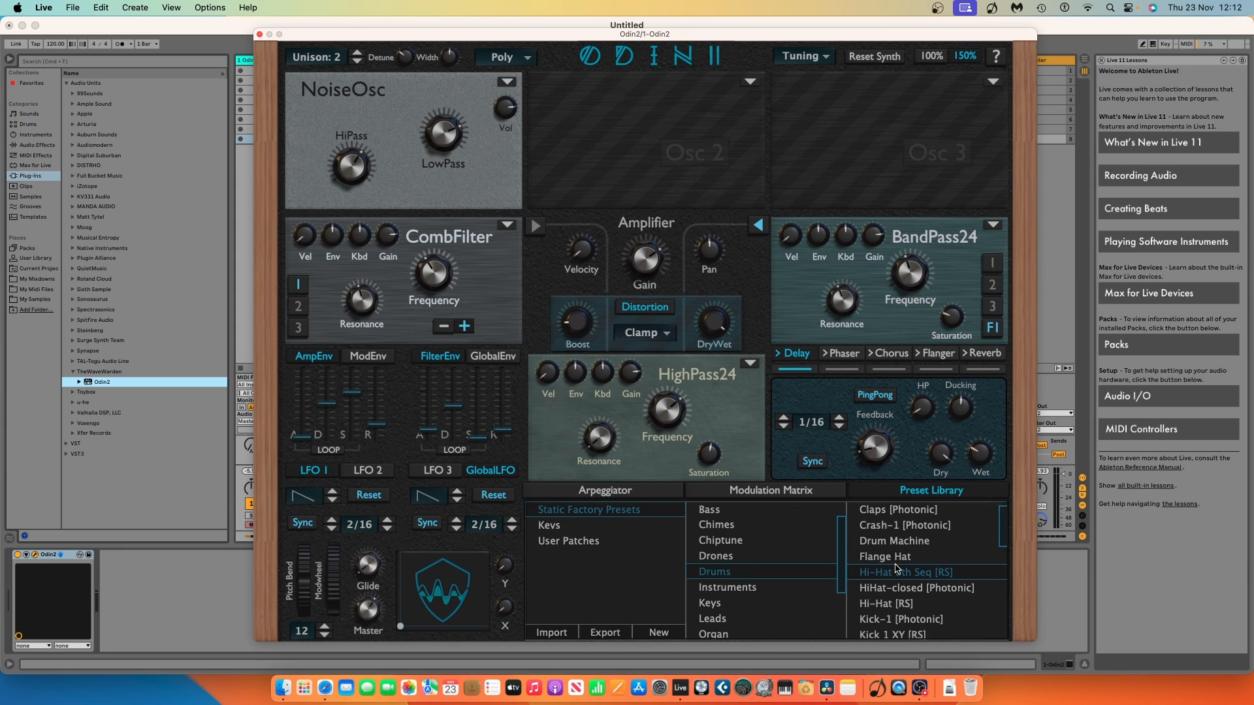
scroll(896, 569, down, 1)
click(918, 589)
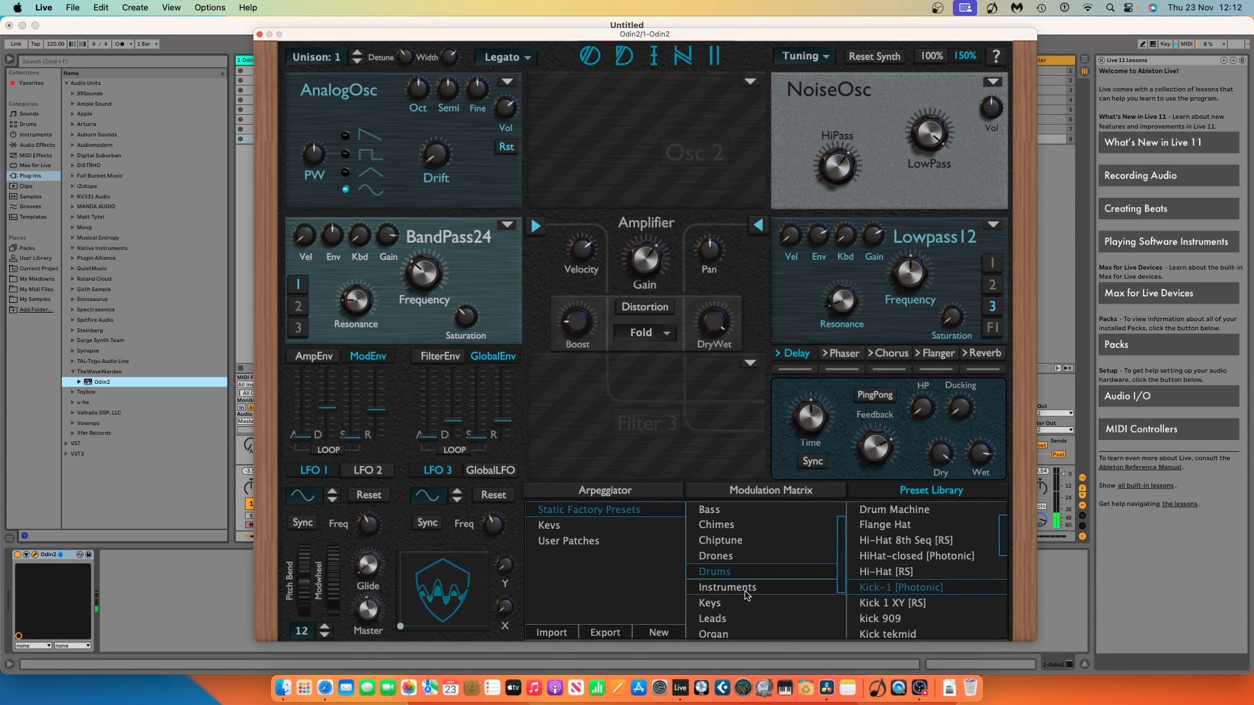
Step: Look through the factory preset categories and load Analog Particles [XR] from Atmospheres
scroll(741, 588, down, 3)
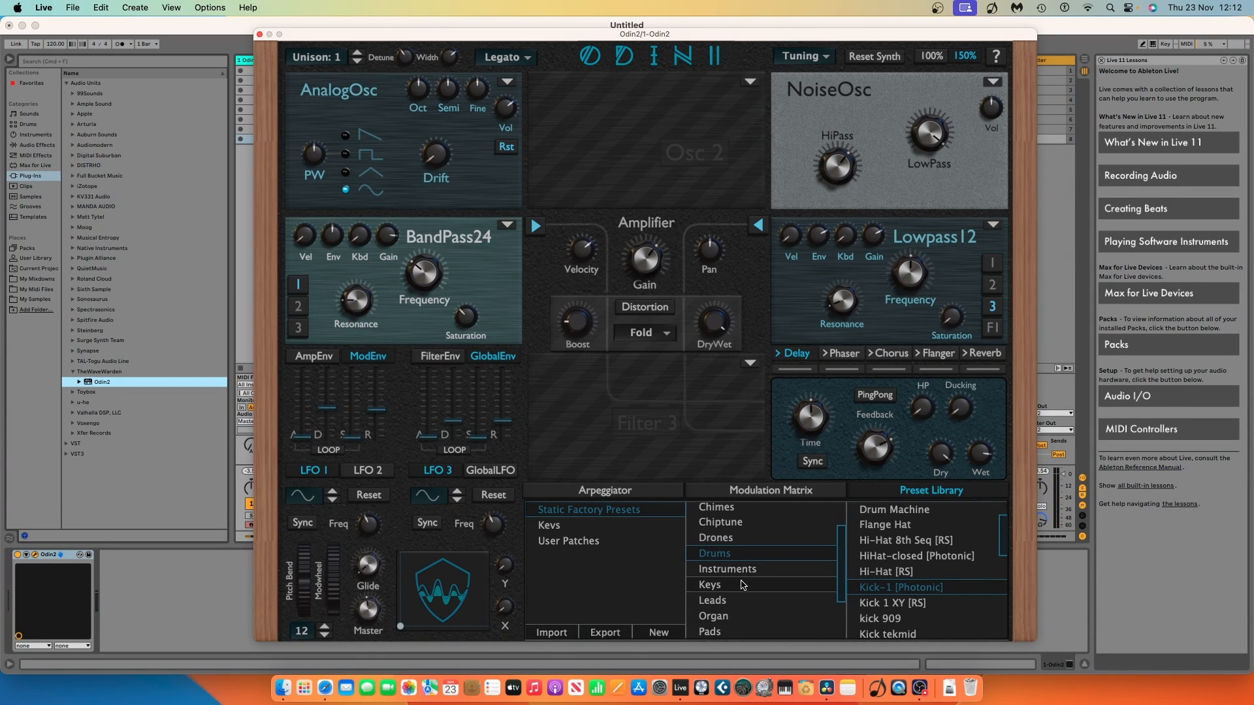
scroll(741, 584, down, 1)
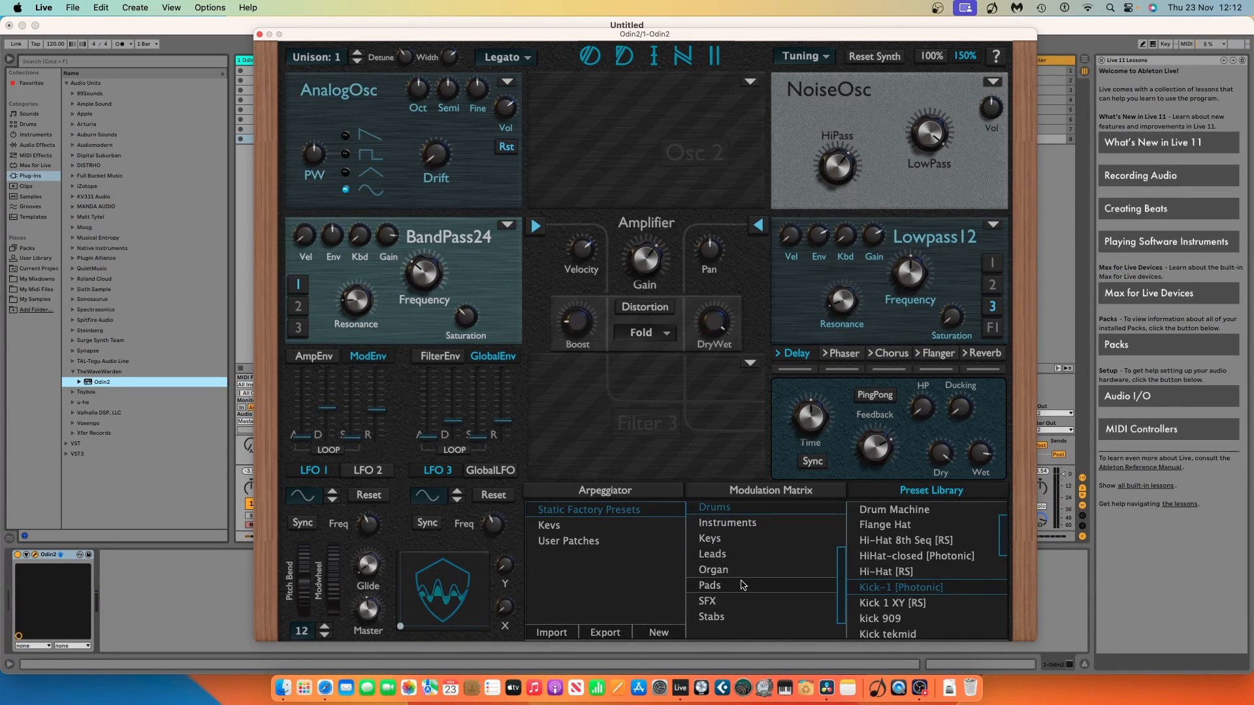
scroll(723, 608, up, 6)
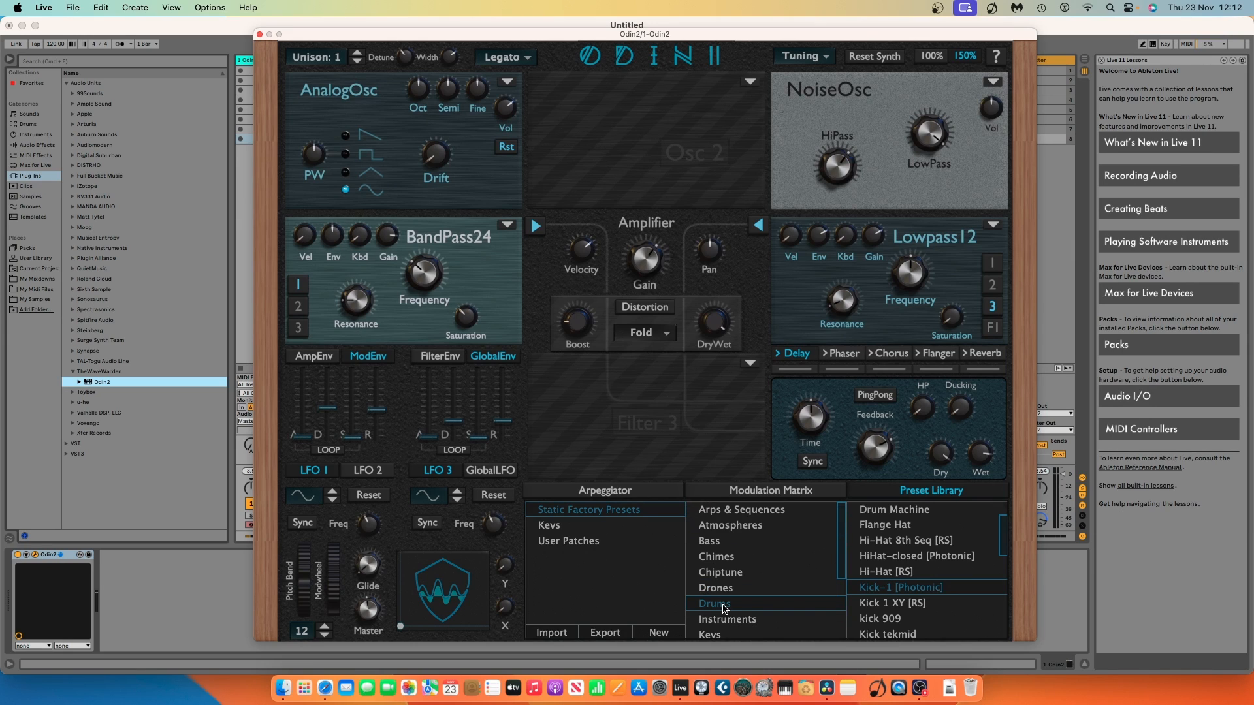
click(743, 529)
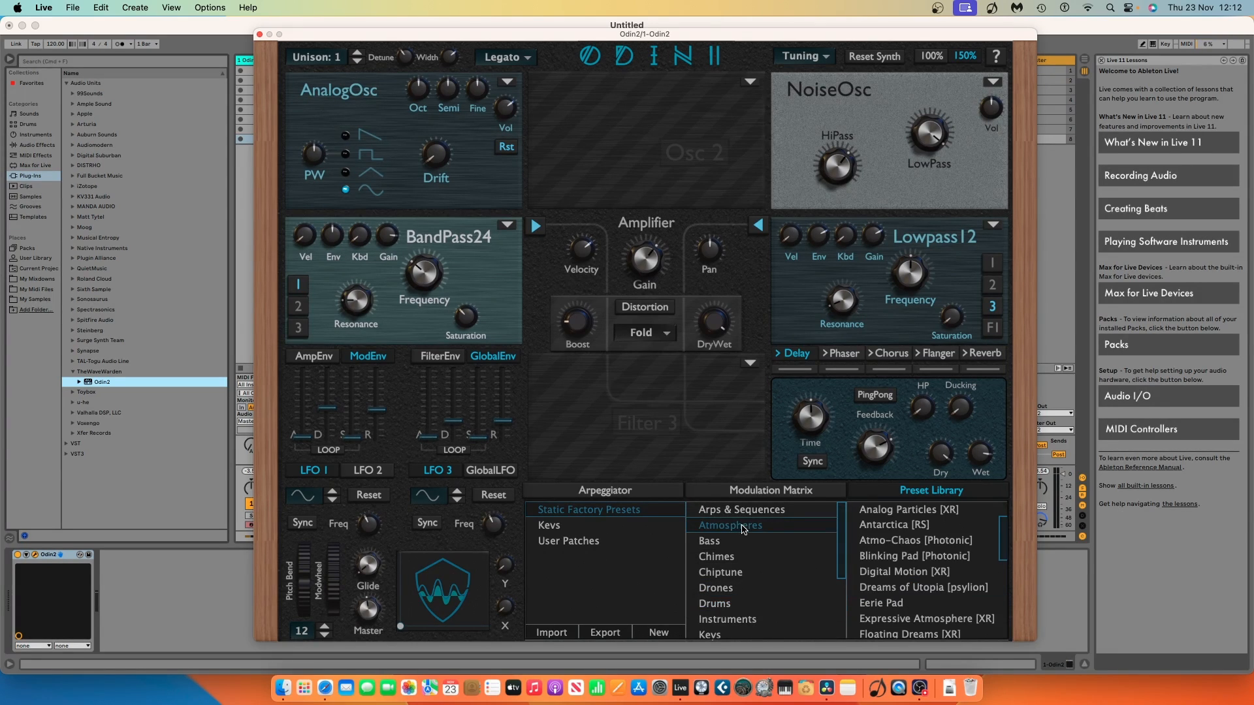
click(901, 510)
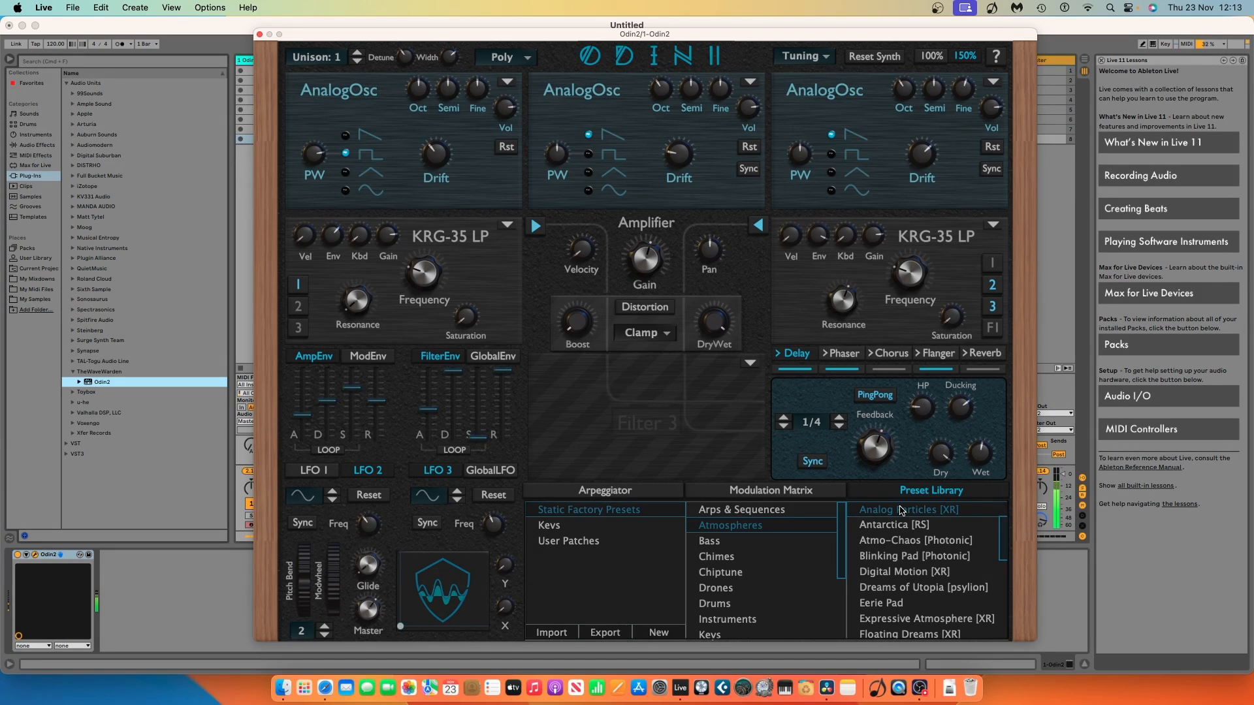
Step: Load the Alien Atmo [tx] preset from the factory Atmospheres category
scroll(929, 568, down, 1)
scroll(930, 568, up, 4)
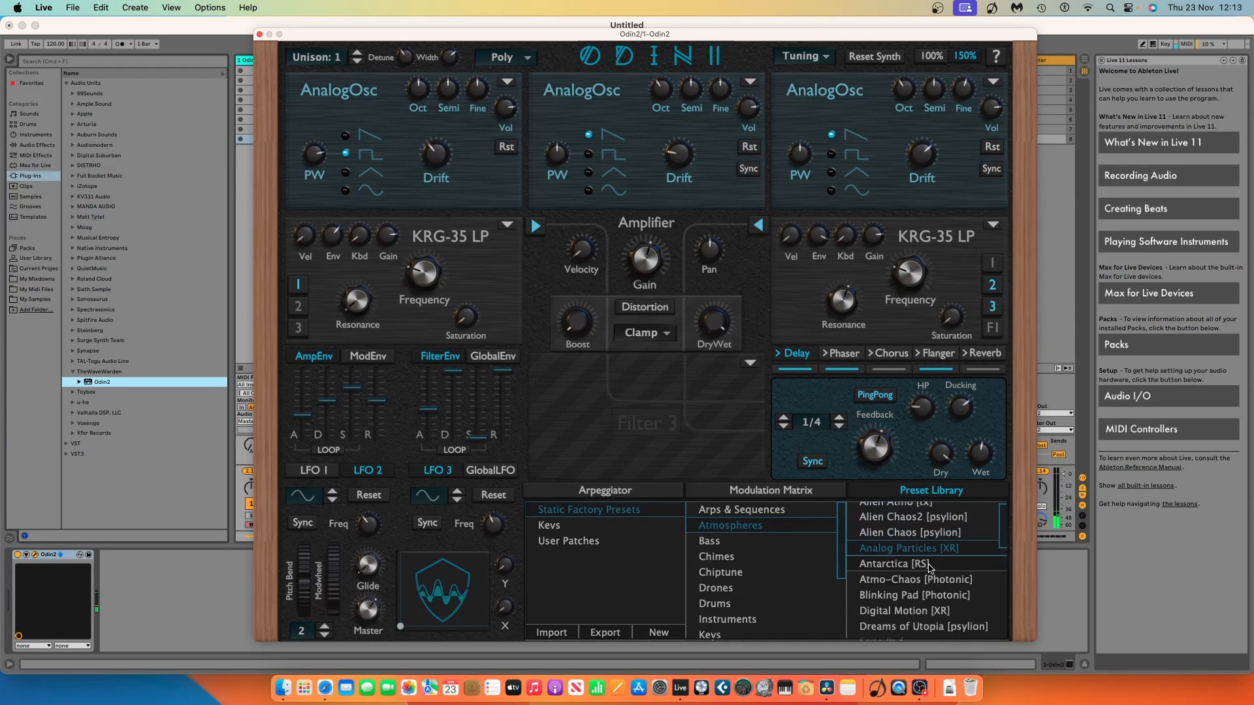
click(924, 511)
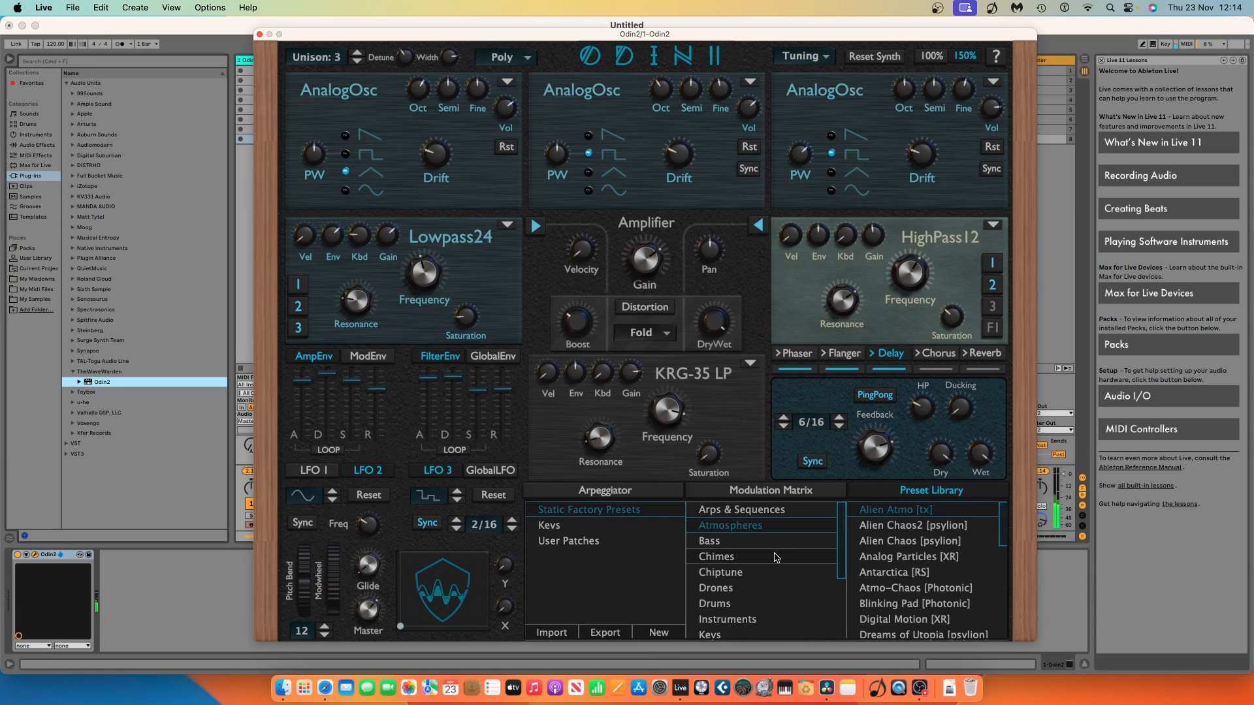
Step: Browse the factory Bass presets and load Bass X-Y Mod [RS]
scroll(780, 574, down, 3)
scroll(780, 578, up, 3)
click(721, 541)
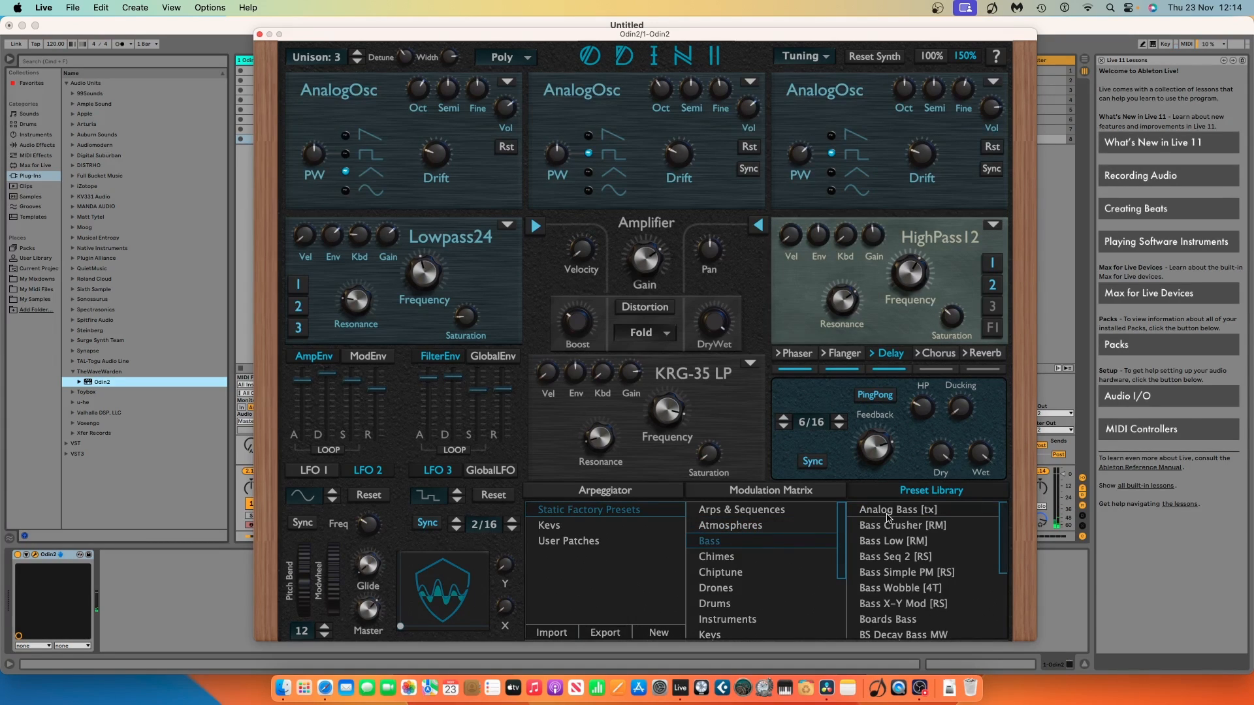
scroll(887, 522, down, 6)
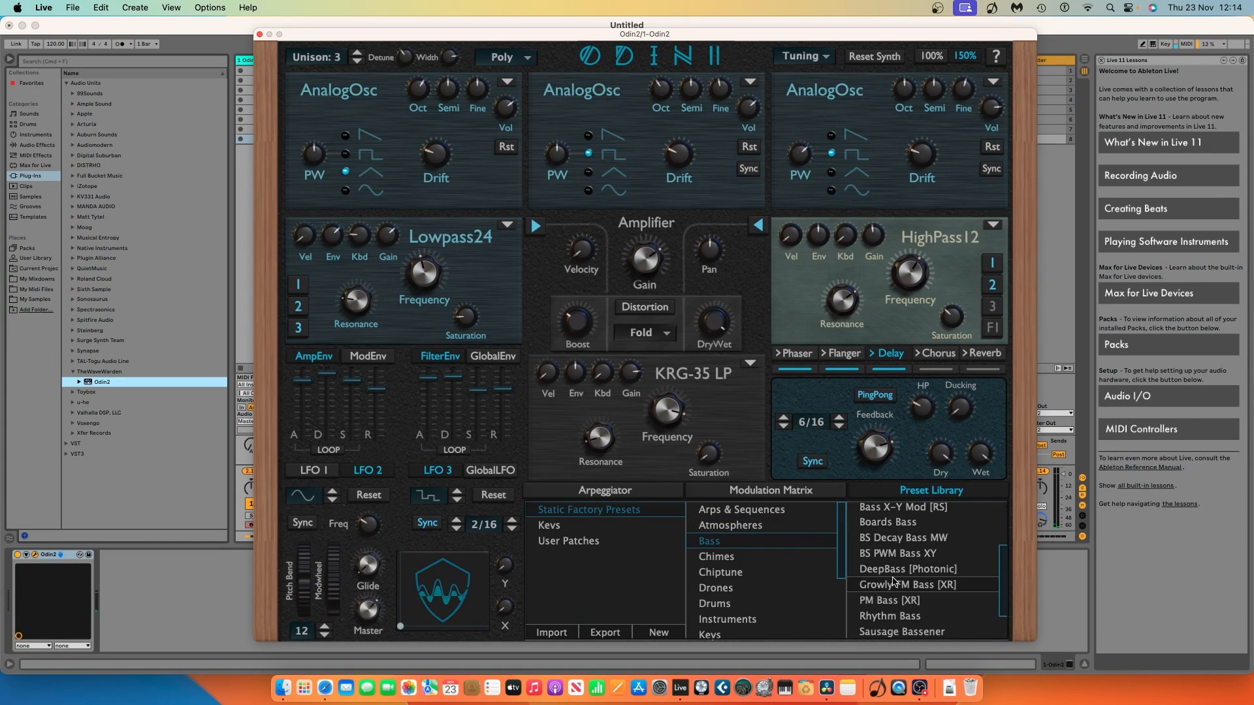
scroll(893, 580, up, 5)
scroll(893, 580, up, 2)
scroll(893, 580, down, 3)
scroll(894, 582, down, 1)
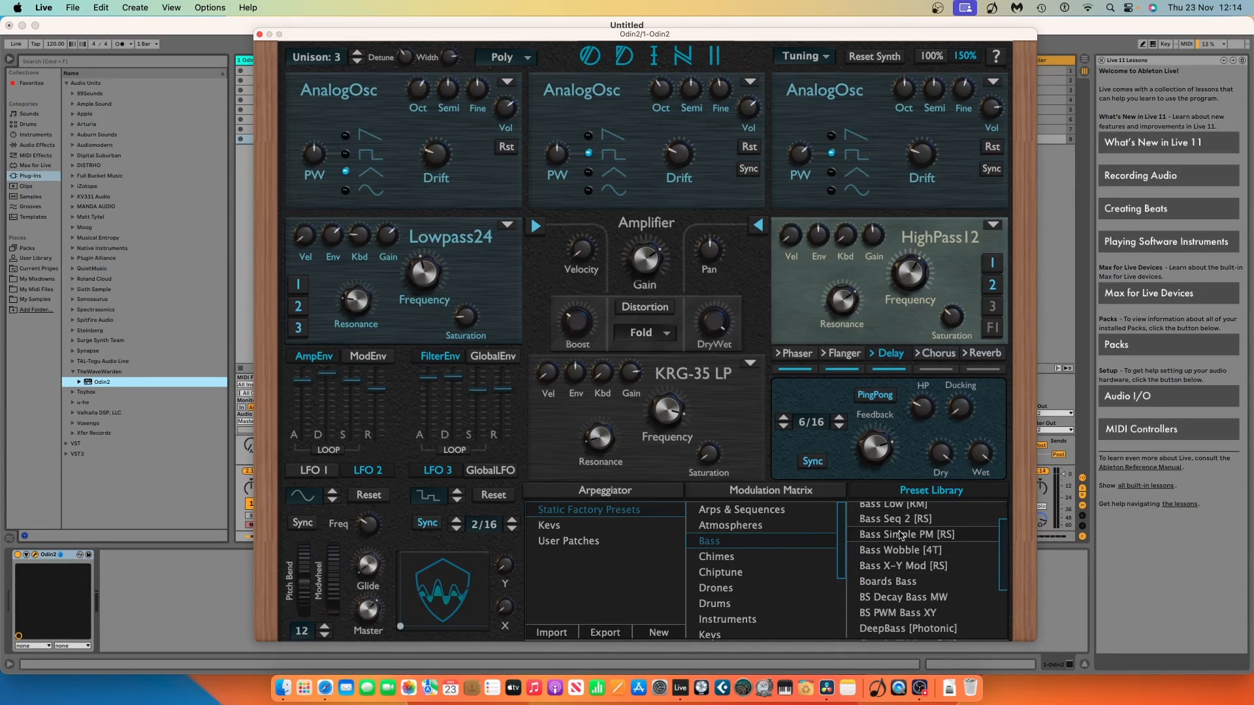
click(917, 572)
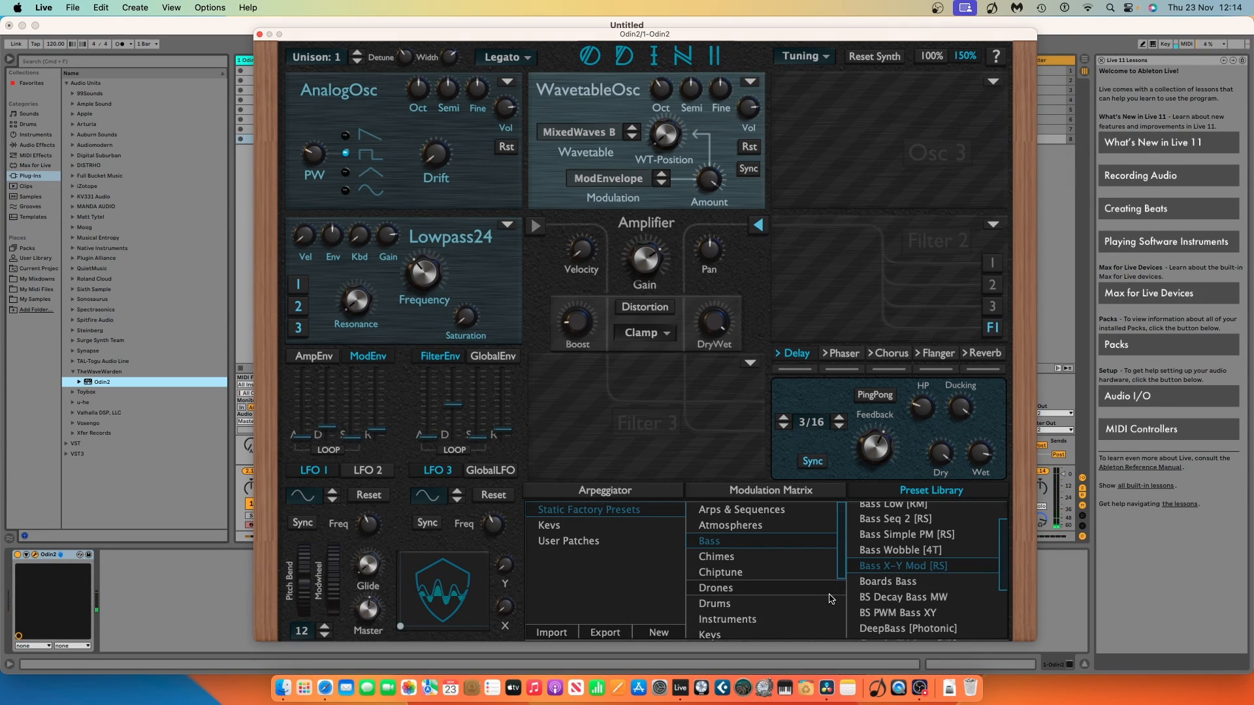
Step: Try two presets from the factory Leads category: load Cuaroth [yellowmix] and then Lead Sine
scroll(759, 592, down, 3)
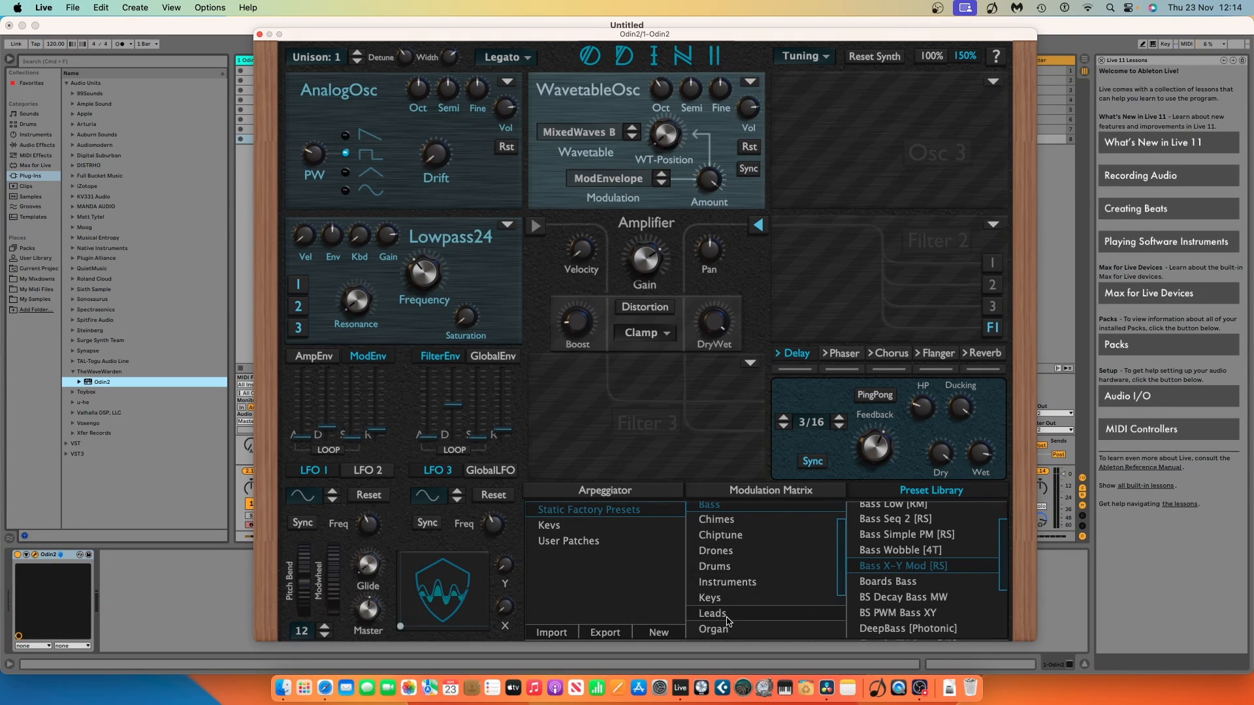
click(727, 617)
scroll(897, 565, down, 2)
scroll(897, 566, up, 4)
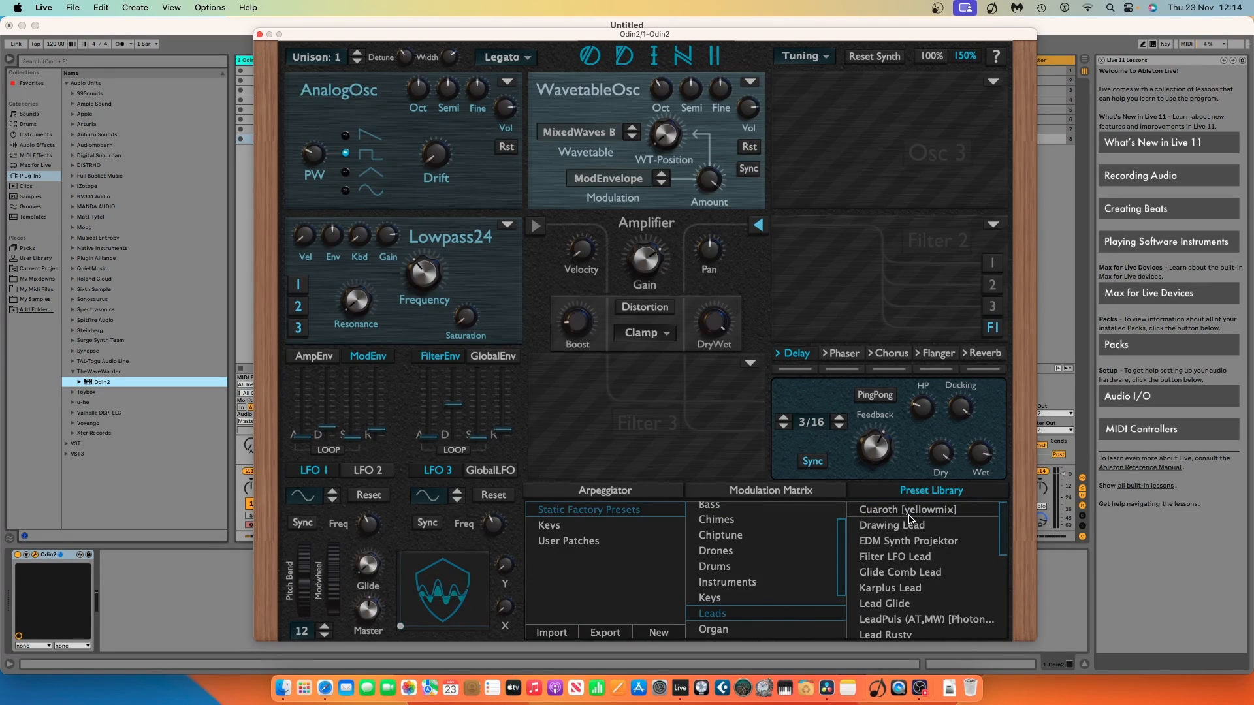
click(898, 510)
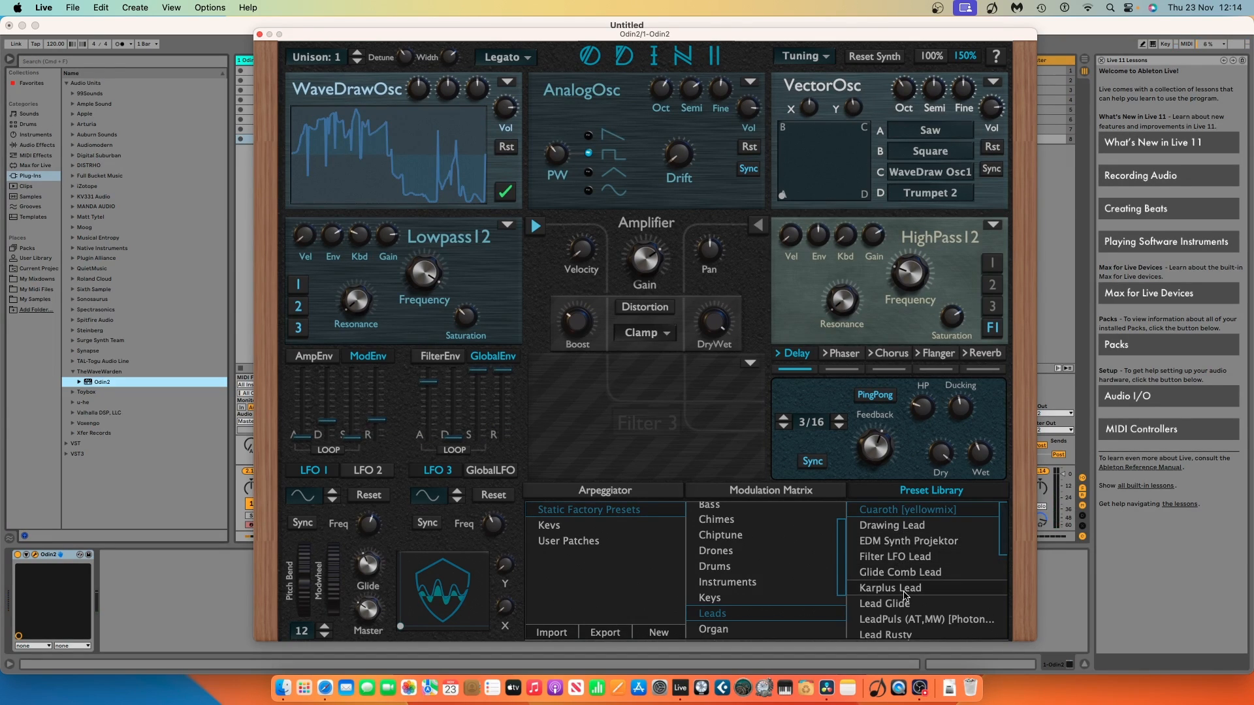
scroll(906, 607, down, 2)
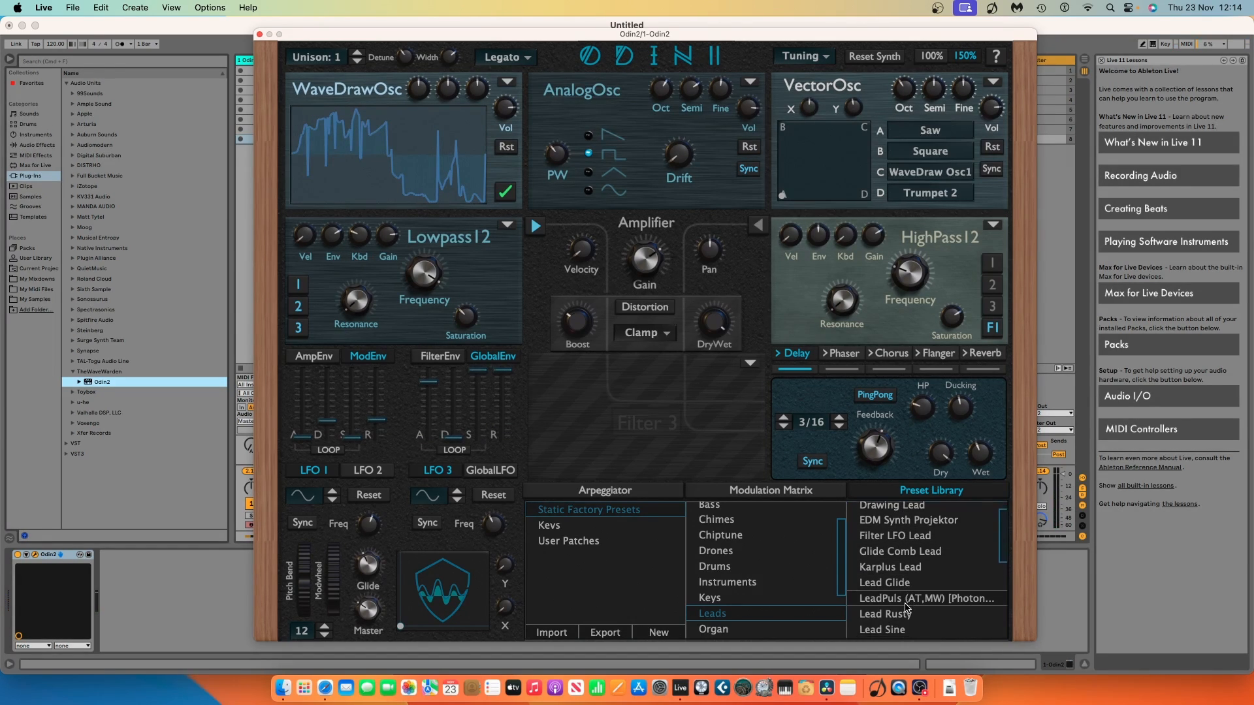
click(889, 623)
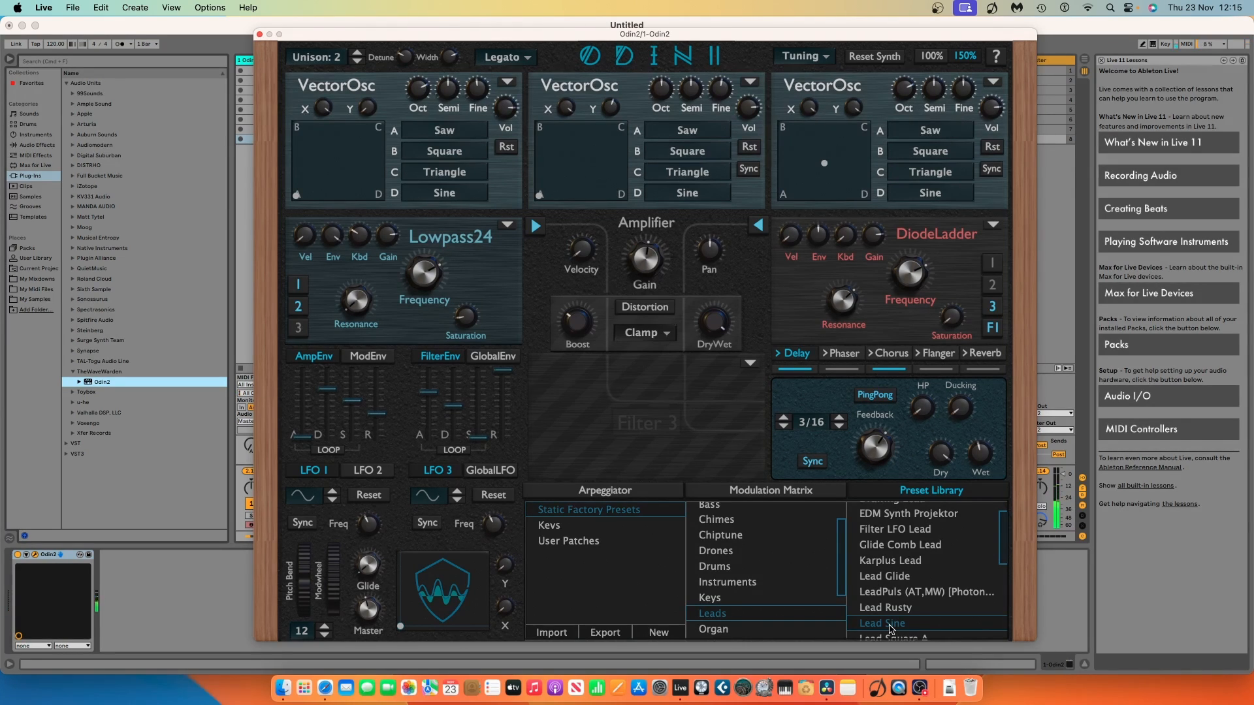
Step: Load the Pipe Dreams [yellowmix] preset from the factory Organ category
scroll(751, 604, down, 1)
click(742, 612)
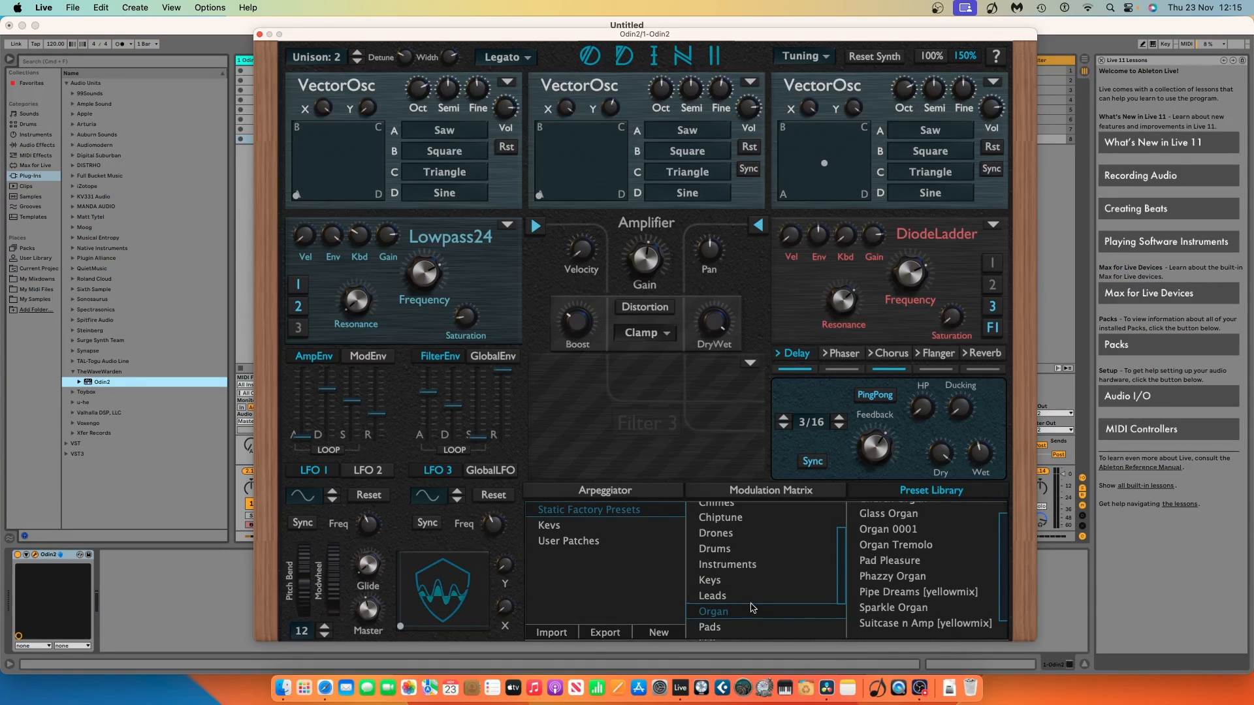
click(931, 594)
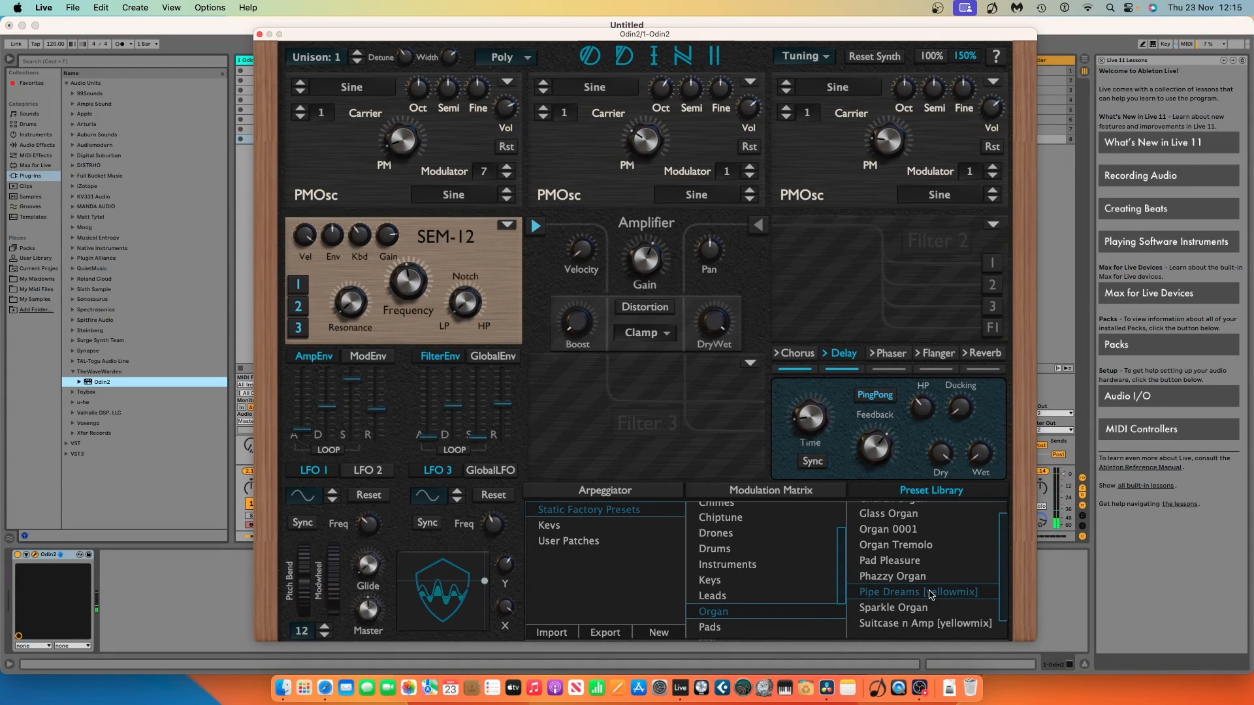
Step: Try two more factory Organ presets, loading Glass Organ and then Pad Pleasure
scroll(888, 547, up, 2)
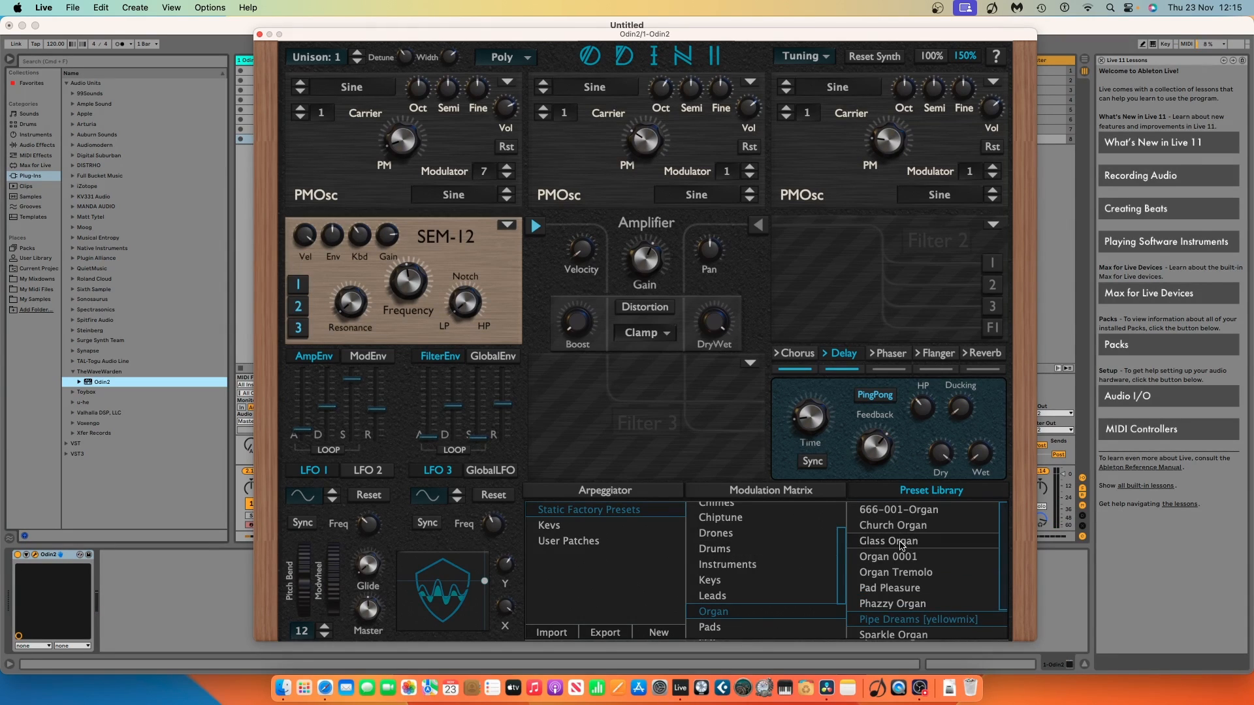
click(899, 544)
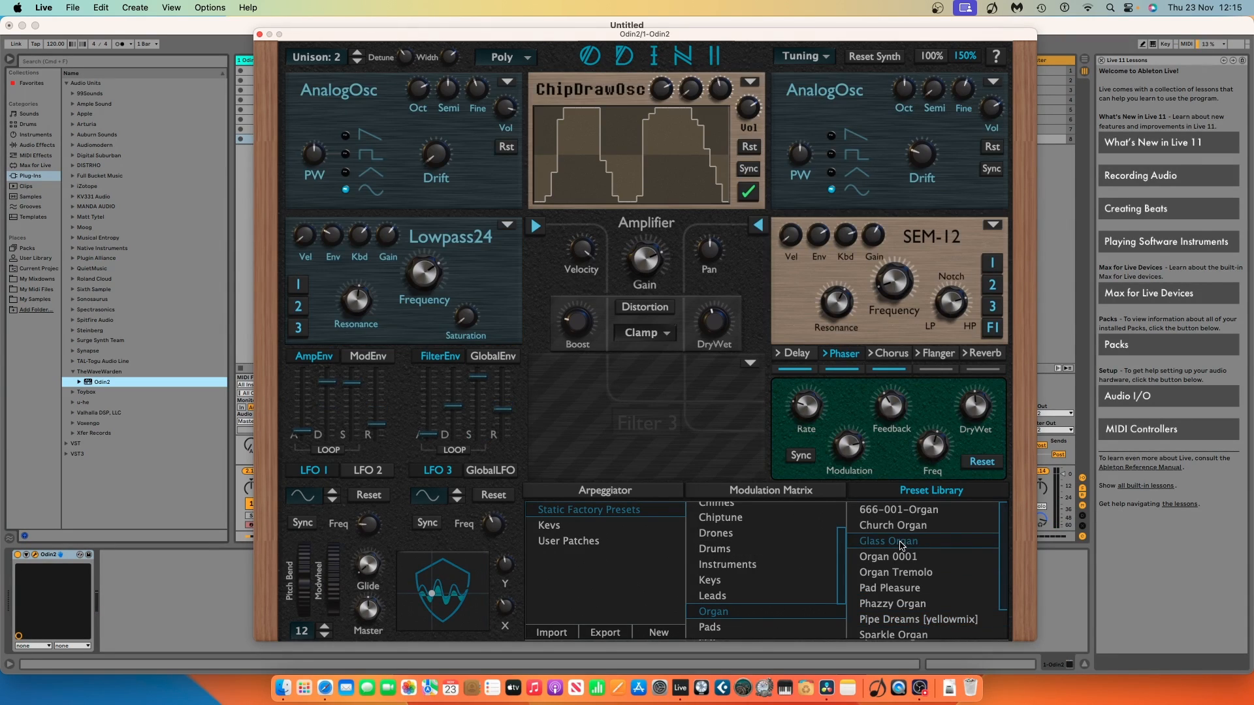
click(894, 589)
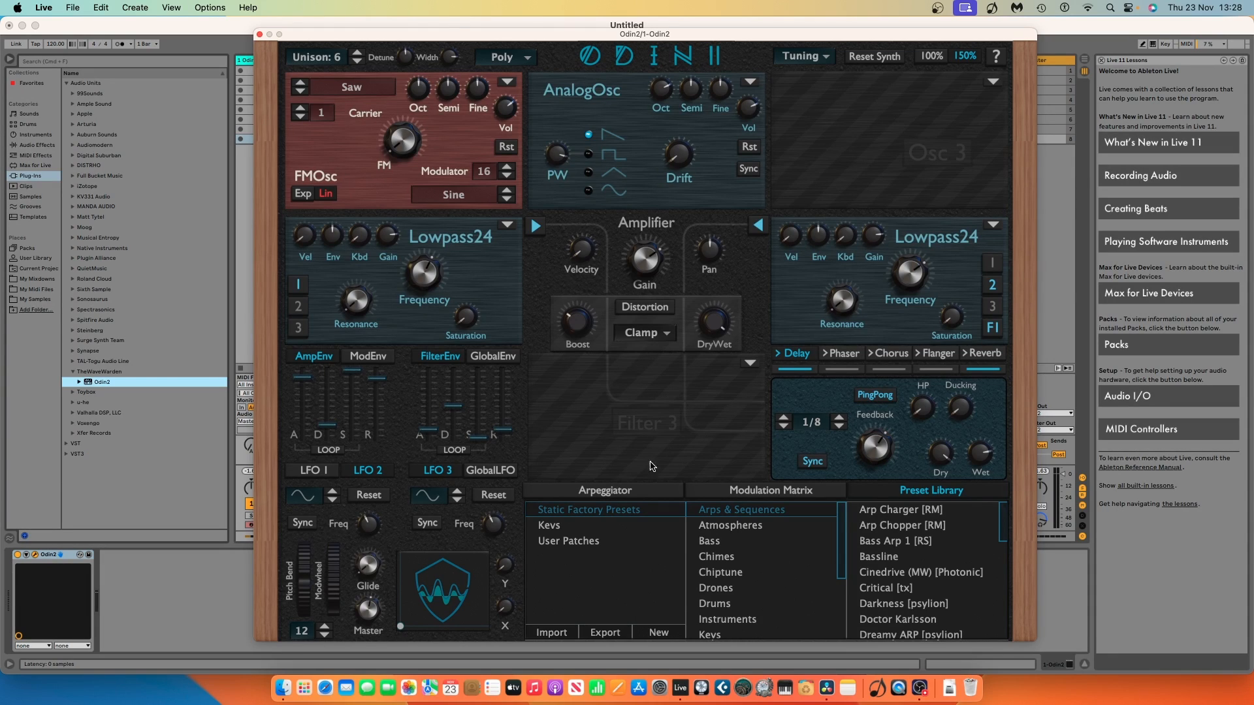
Step: Load the Strings pad preset from the custom soundbank listed between the factory presets and User Patches
click(550, 526)
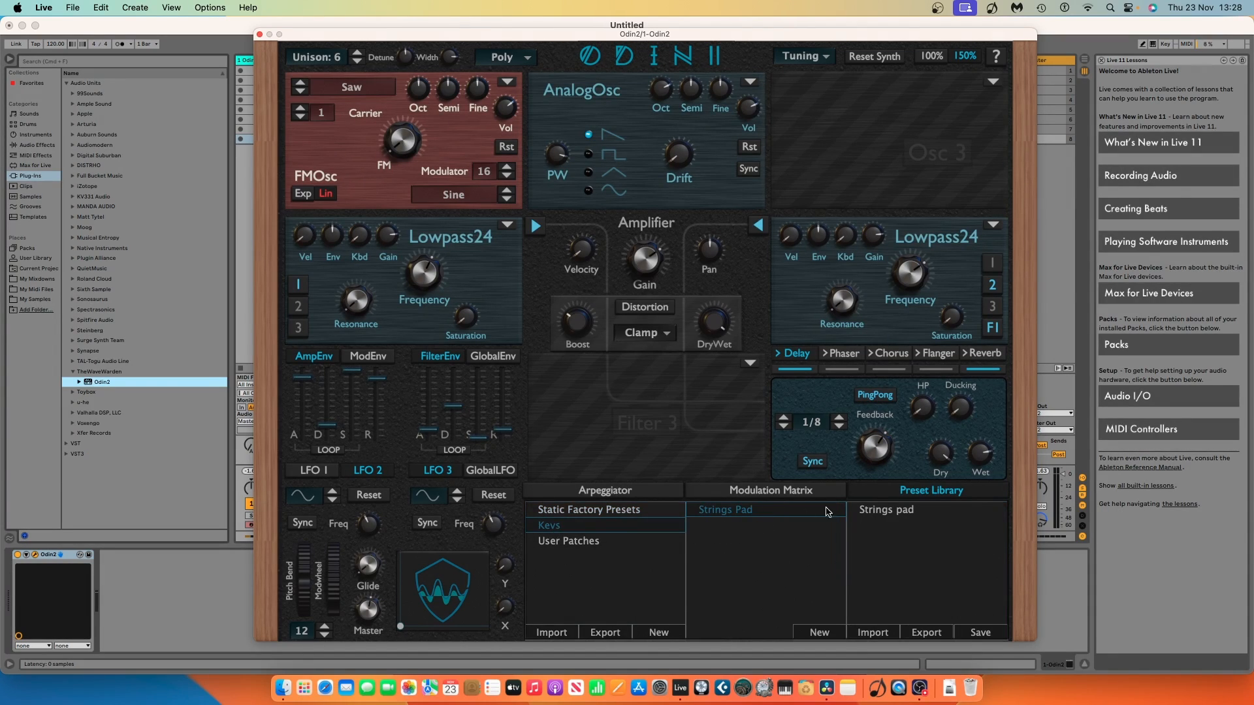
click(886, 516)
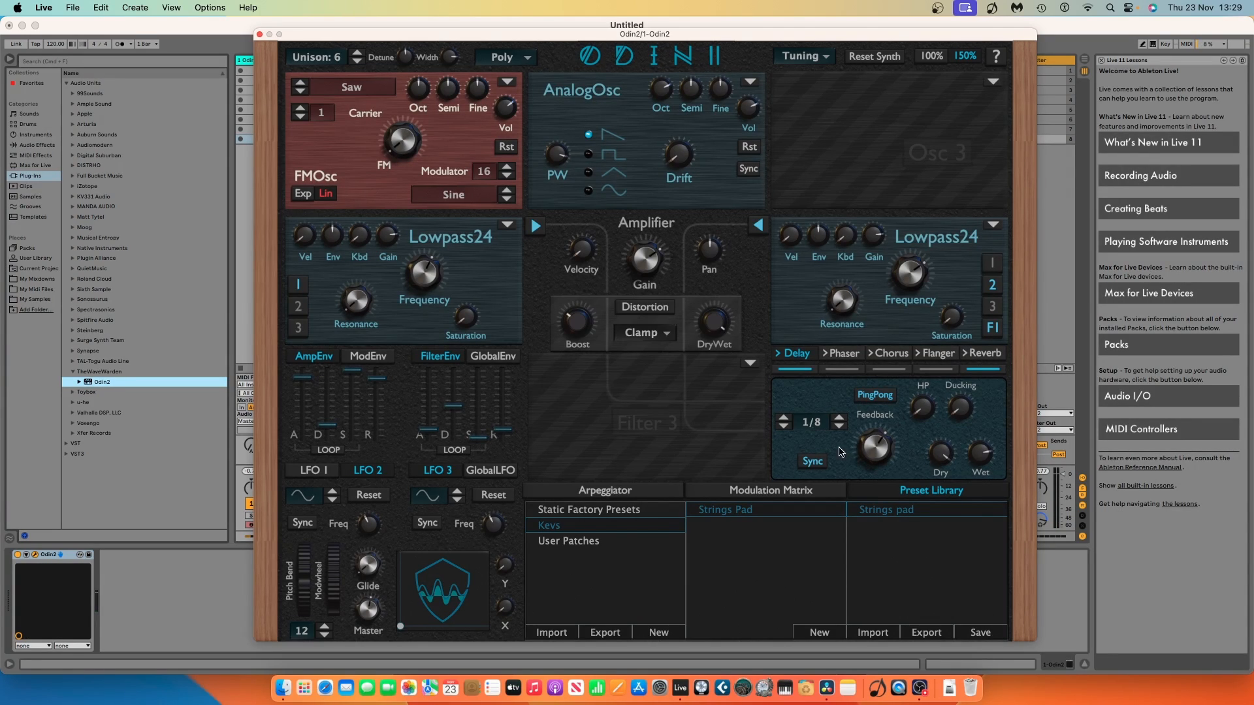
Step: Reset the synth to its initial state, discarding the loaded patch
click(875, 58)
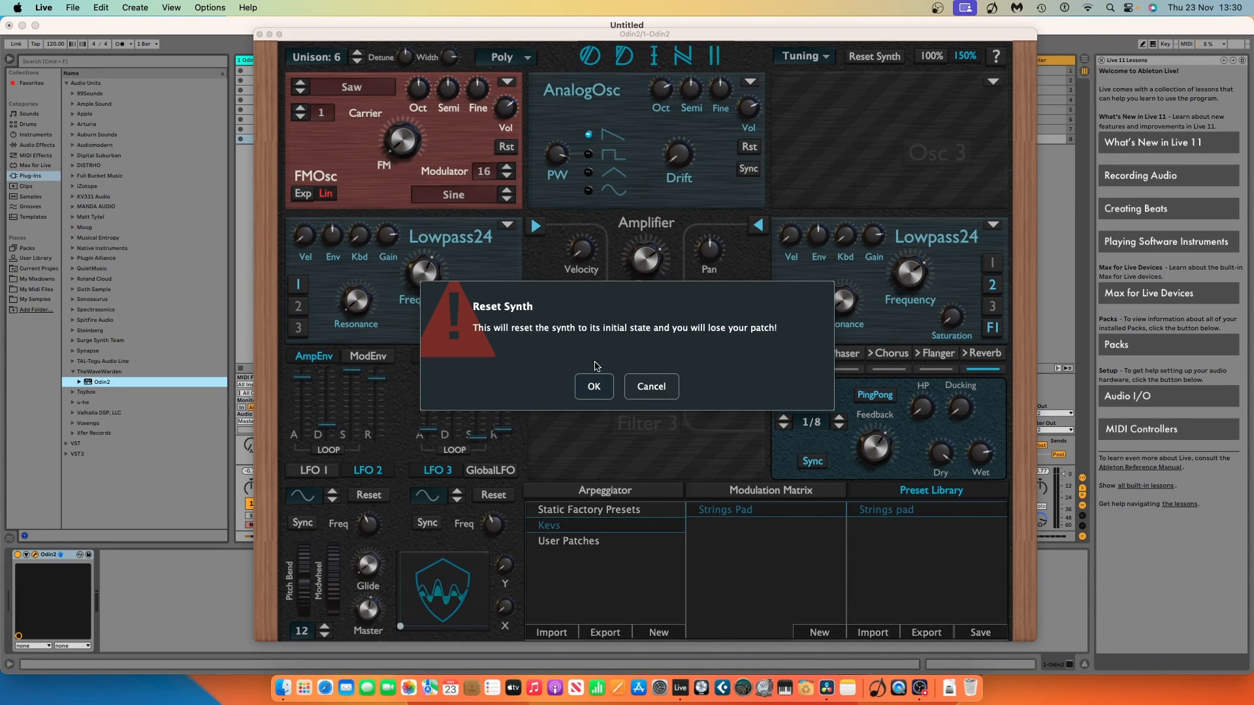
click(594, 387)
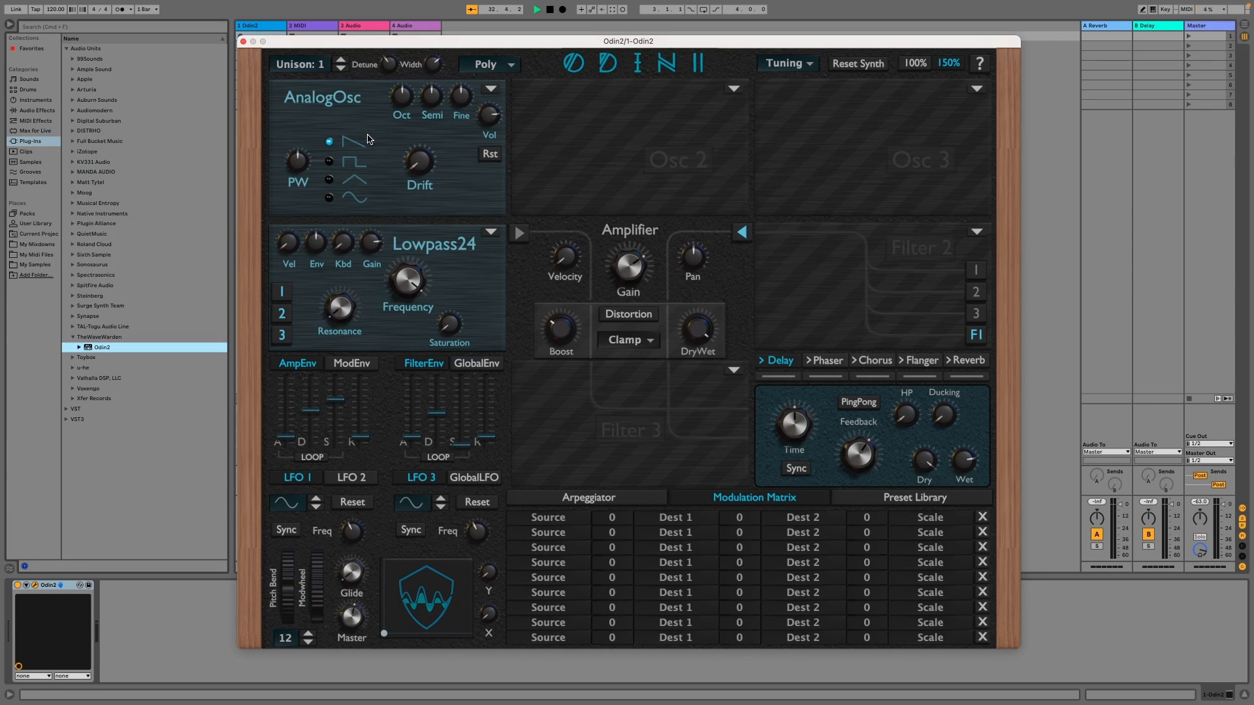
Step: Try the first analog oscillator's square, triangle and sine waveforms and return it to the saw wave
click(348, 162)
click(353, 182)
click(354, 197)
click(356, 145)
click(349, 161)
click(353, 182)
click(353, 198)
click(349, 146)
Step: Try the first analog oscillator's drift, semitone, fine-tune and volume controls, returning Fine to 0
drag(416, 169, 412, 219)
mouse_move(399, 100)
drag(431, 99, 436, 39)
mouse_move(461, 107)
mouse_down()
mouse_move(474, 44)
mouse_move(461, 103)
mouse_up()
double_click(461, 103)
text(0)
key(Return)
mouse_move(487, 121)
drag(487, 121, 486, 136)
Step: Change the first oscillator to an FM Oscillator with a Saw carrier and try its FM amount
click(491, 89)
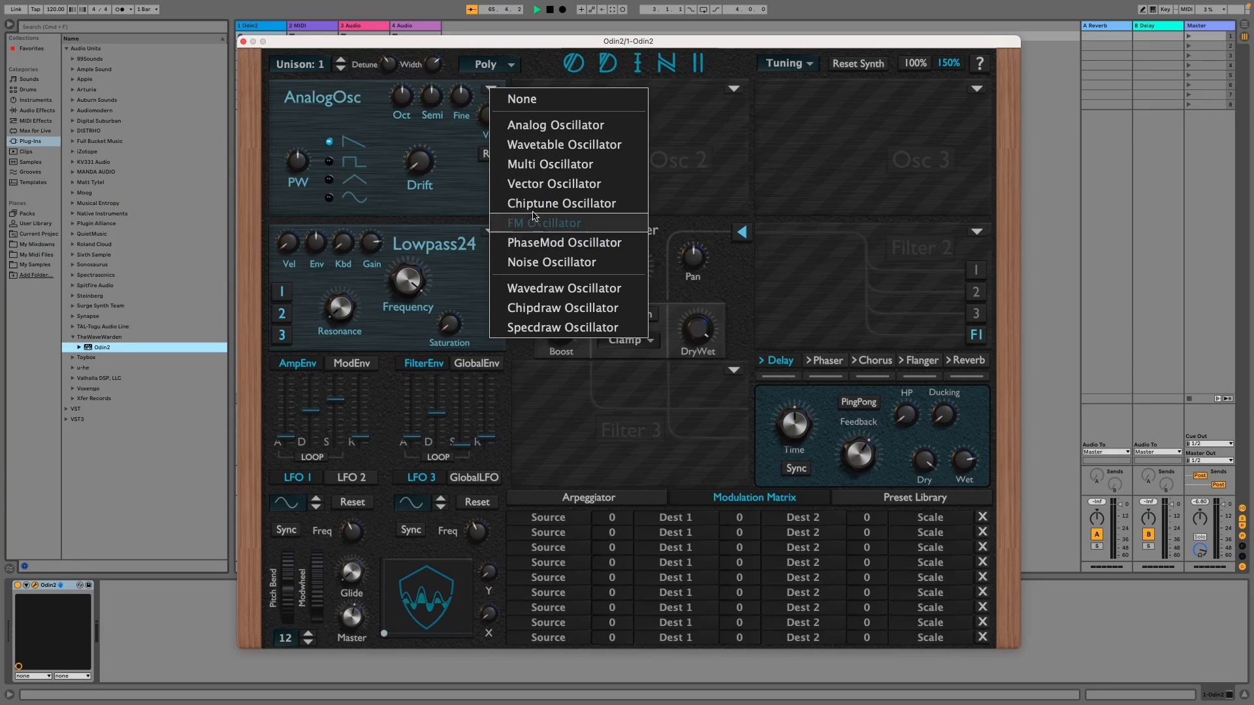
click(564, 228)
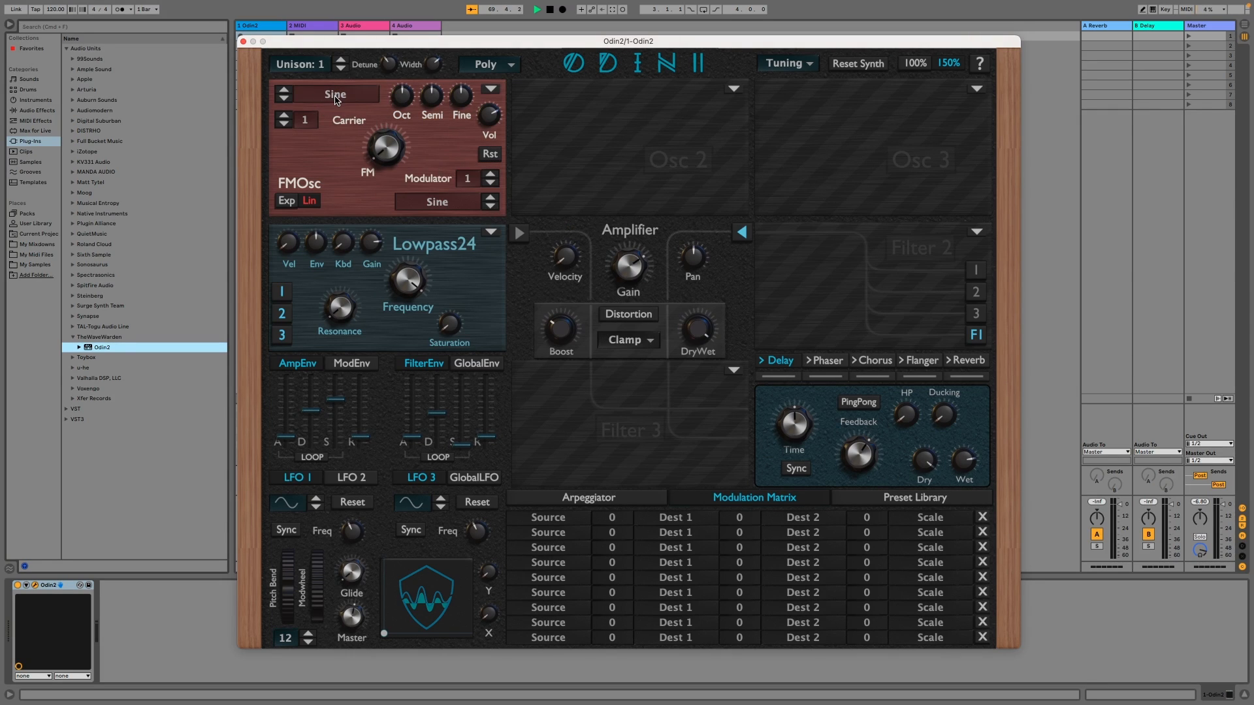
click(284, 100)
drag(380, 154, 400, 223)
Step: Raise the amp envelope's attack, release and decay, and set the voices to Unison 6
drag(279, 442, 282, 391)
drag(358, 439, 358, 393)
drag(311, 411, 309, 396)
click(312, 67)
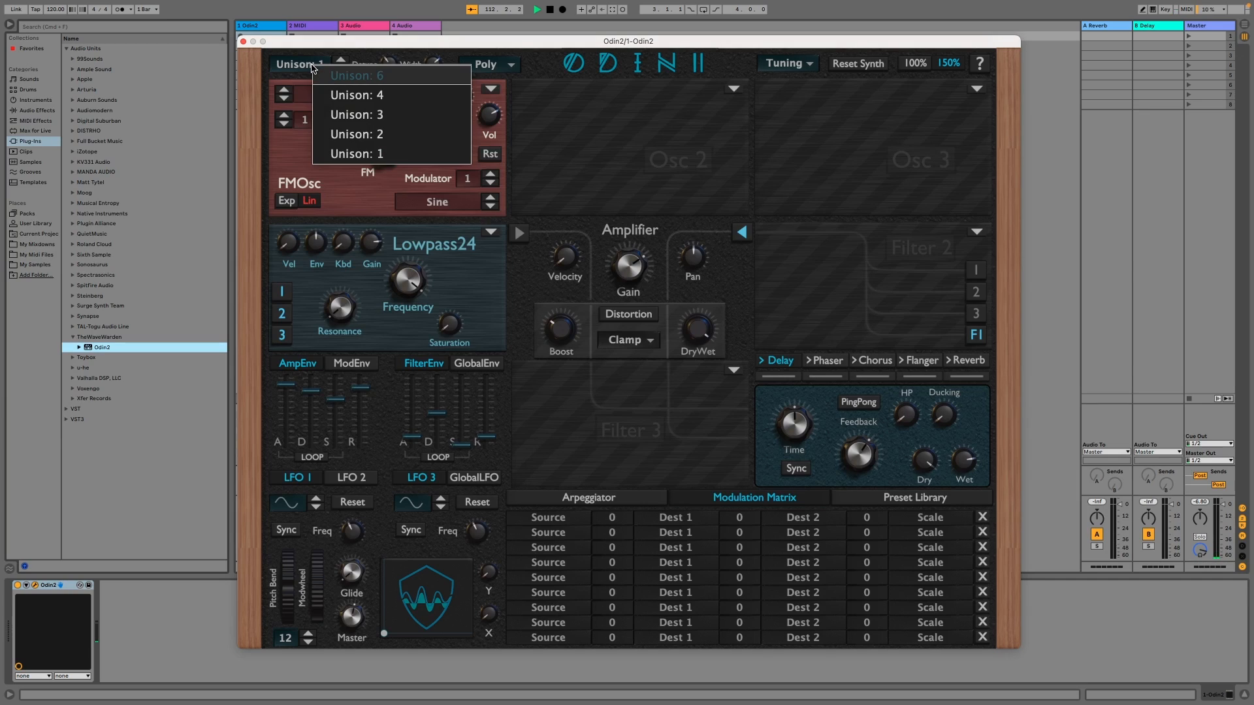
click(367, 77)
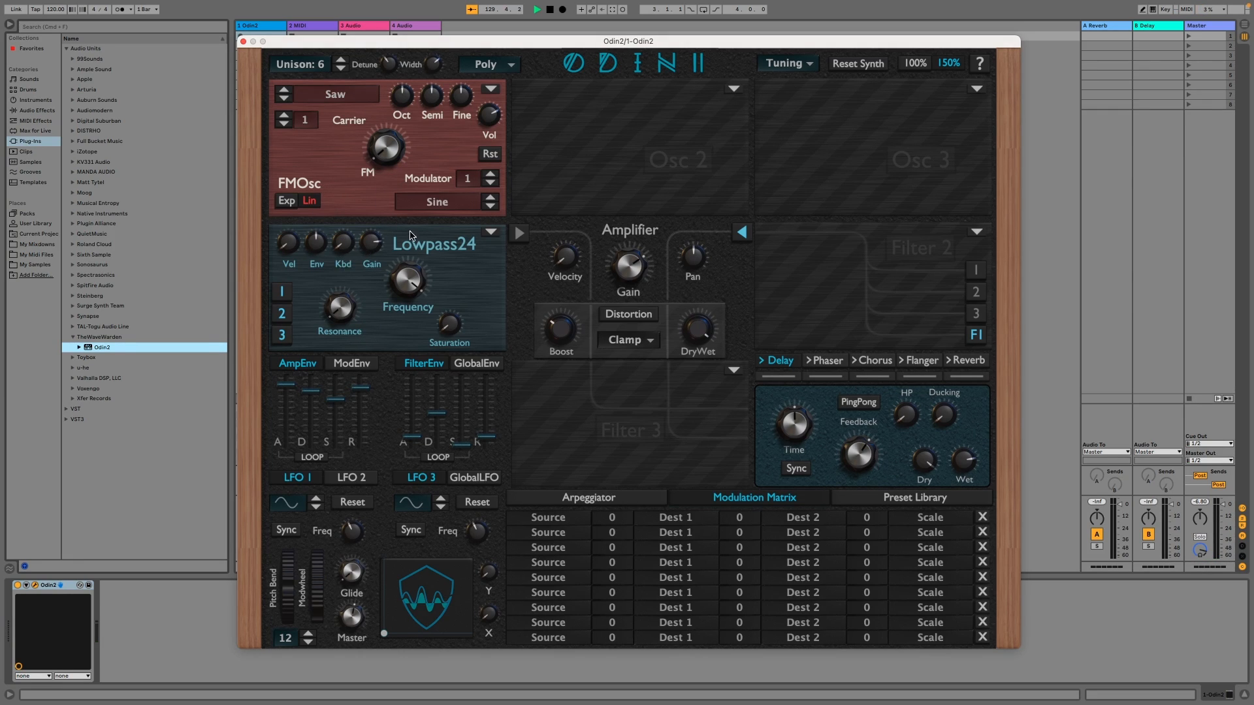
Step: Turn on the first filter's routing arrow into the amplifier and try the gain, pan and distortion controls
click(519, 234)
drag(615, 264, 586, 327)
mouse_move(693, 257)
mouse_down()
mouse_move(724, 110)
mouse_move(717, 494)
mouse_move(735, 545)
mouse_move(684, 394)
mouse_move(696, 259)
mouse_up()
click(637, 316)
click(637, 317)
Step: Enable the delay effect, sync it to the tempo and set its delay time to 1/8
mouse_move(486, 120)
click(777, 377)
right_click(799, 435)
click(820, 441)
click(792, 469)
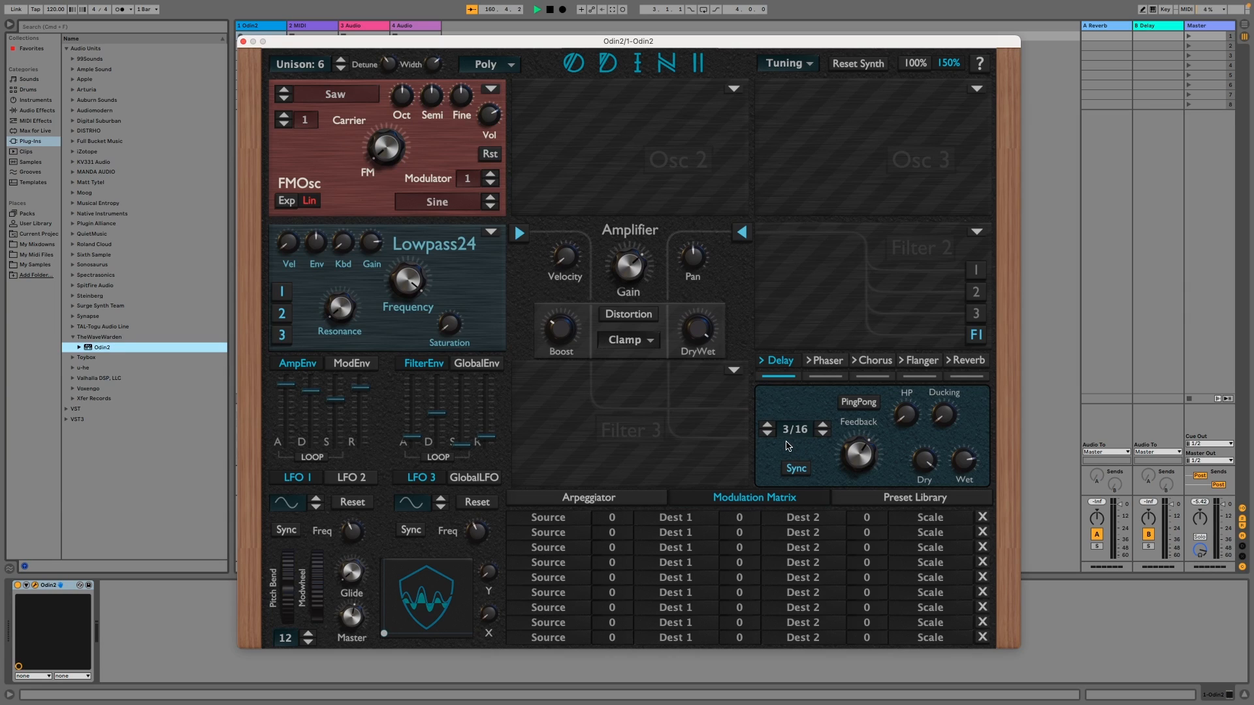
click(796, 436)
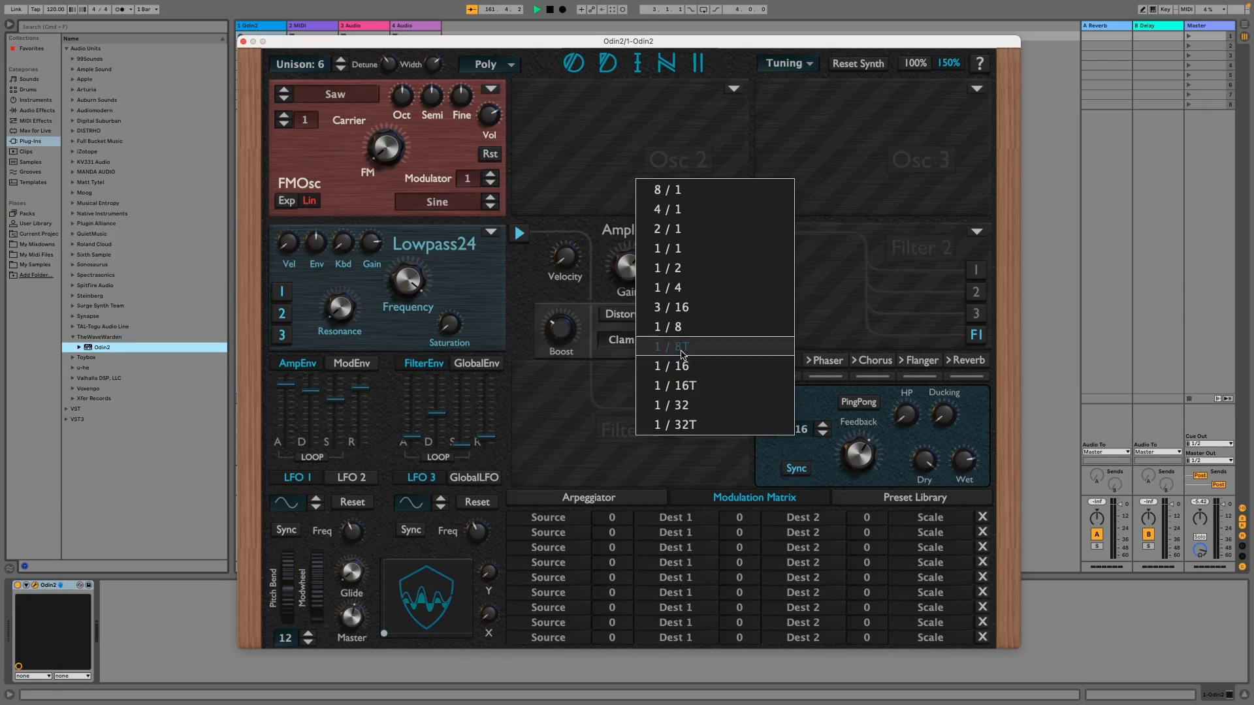
click(682, 328)
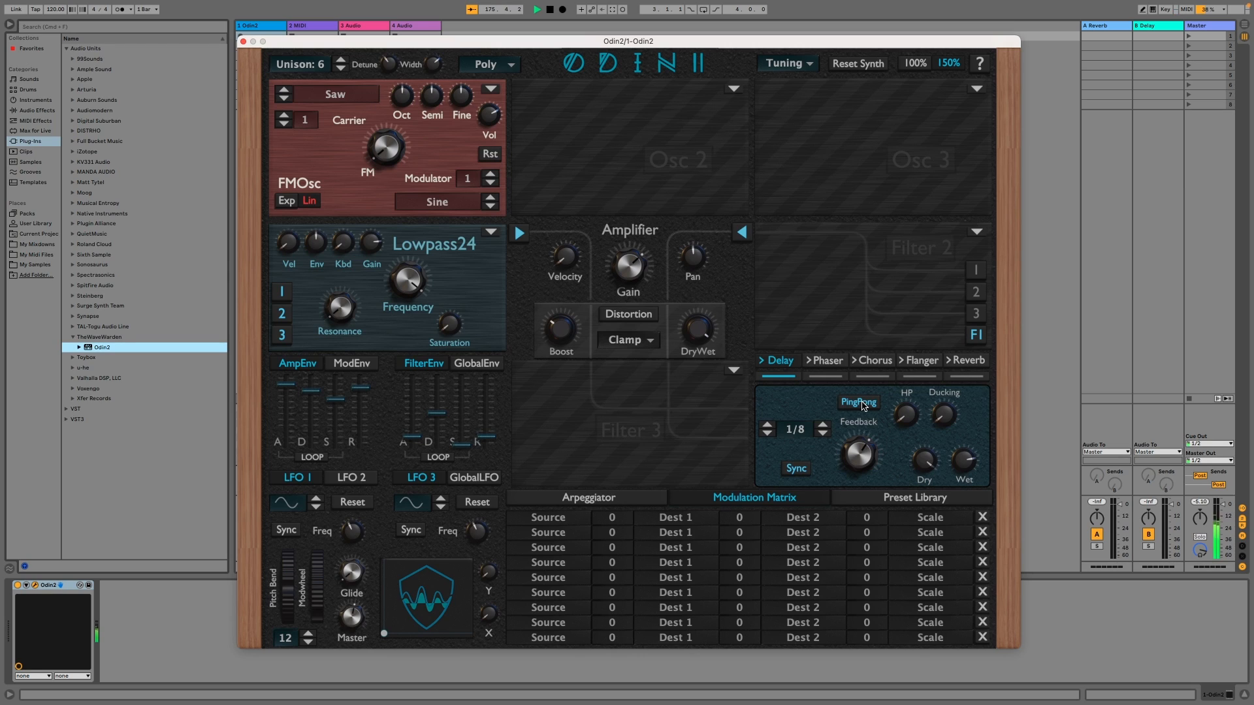
Step: Enable the reverb effect and adjust its dry/wet mix and decay
click(971, 374)
click(962, 363)
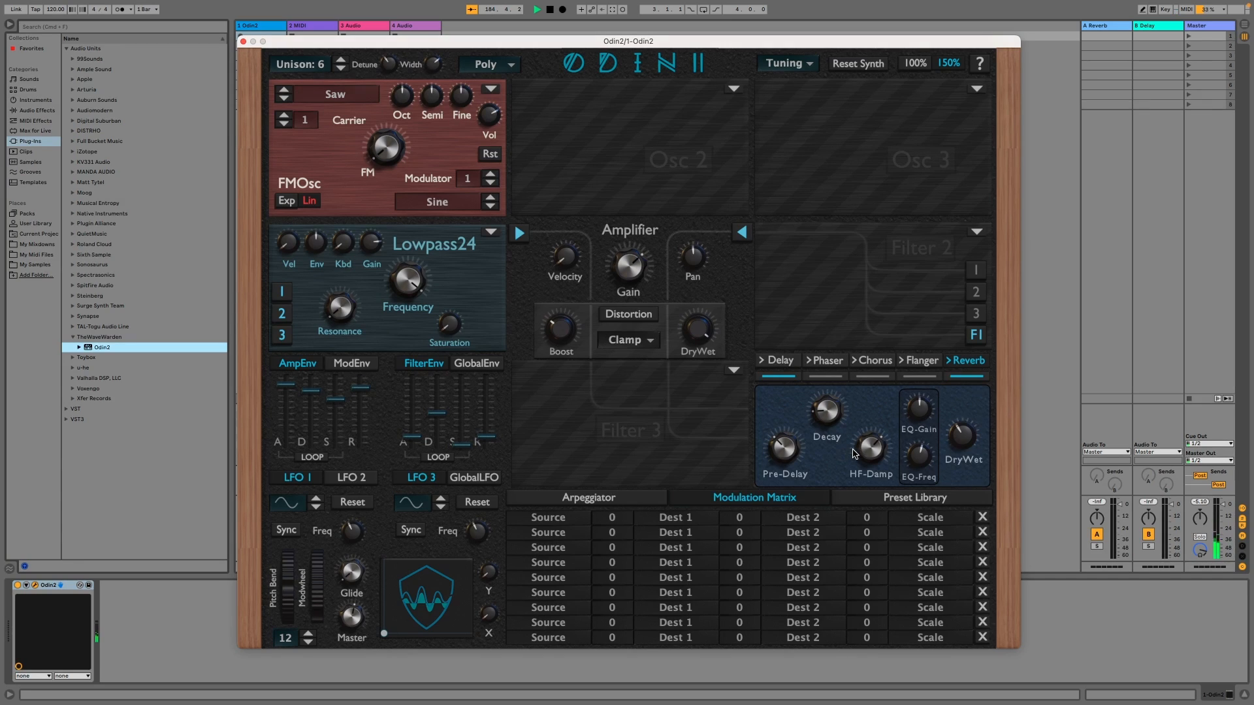
drag(969, 444, 957, 378)
drag(825, 418, 828, 344)
drag(833, 420, 832, 462)
Step: Try lowering the Lowpass24 filter's frequency, and give LFO 1 a sine wave with a lower rate
drag(399, 284, 413, 343)
click(287, 504)
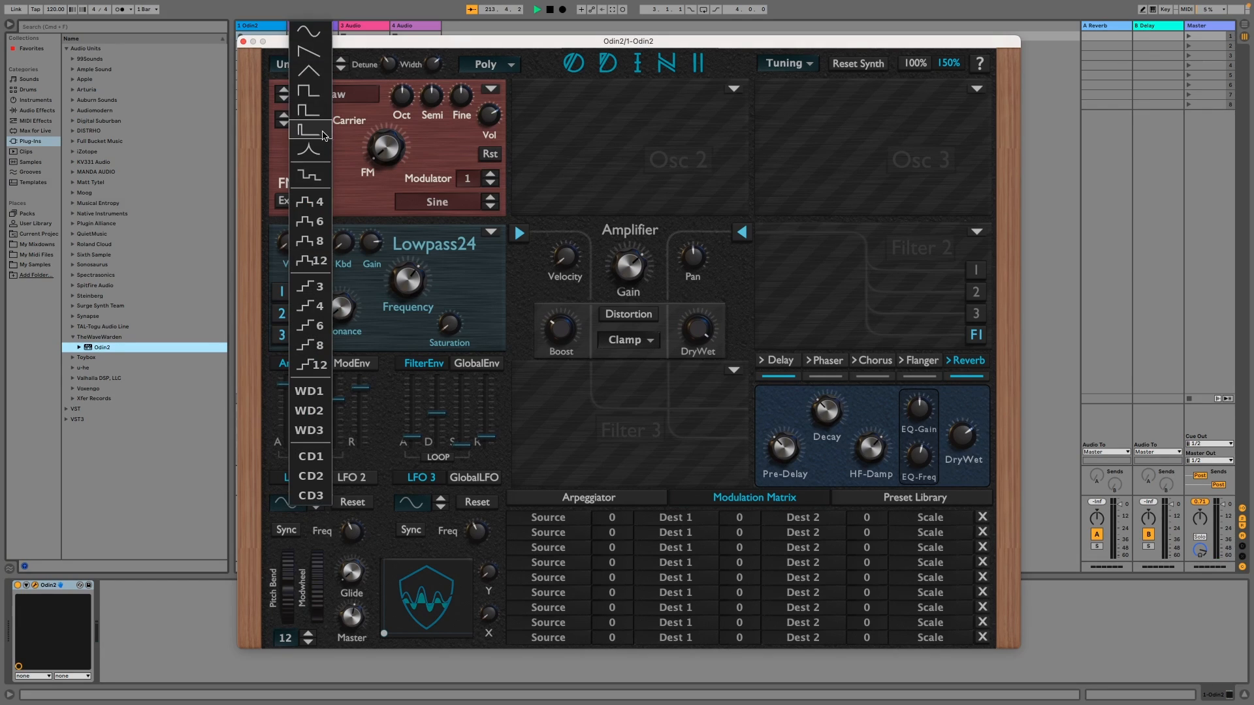
click(309, 36)
drag(353, 539, 348, 558)
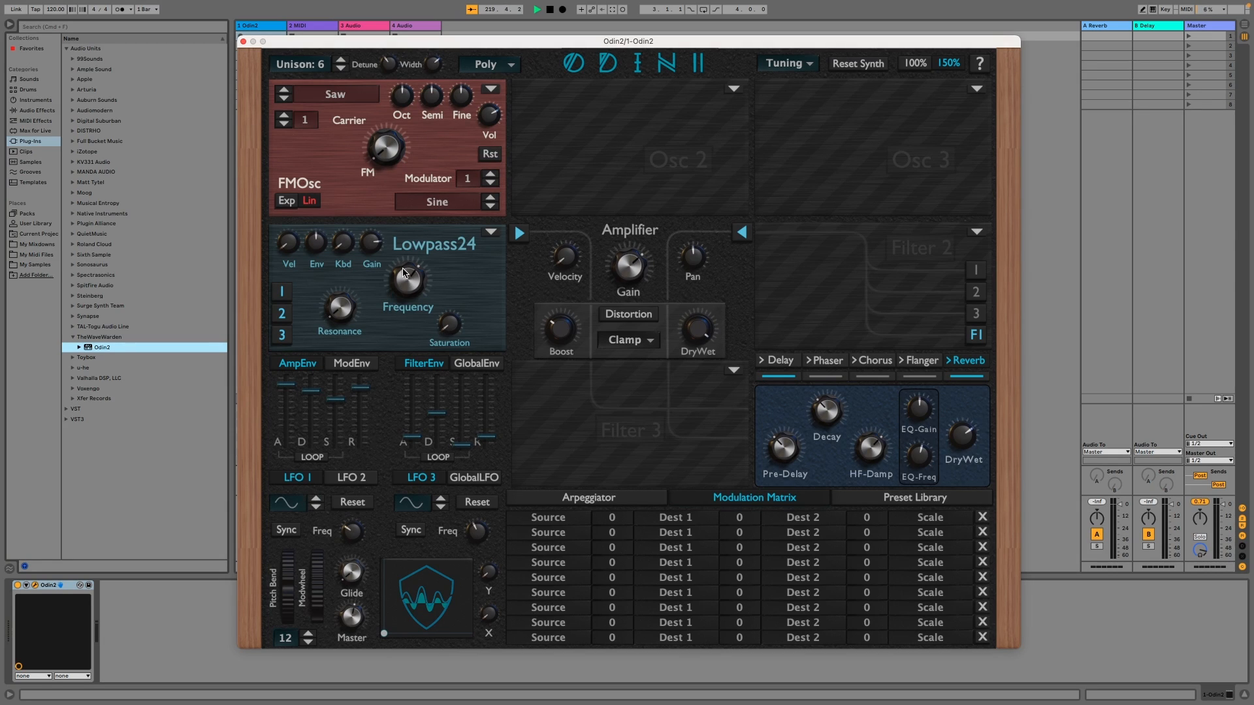
Step: Route LFO 1 to Filter1 Frequency in the modulation matrix with an amount of 72, and adjust LFO 1's rate
click(557, 519)
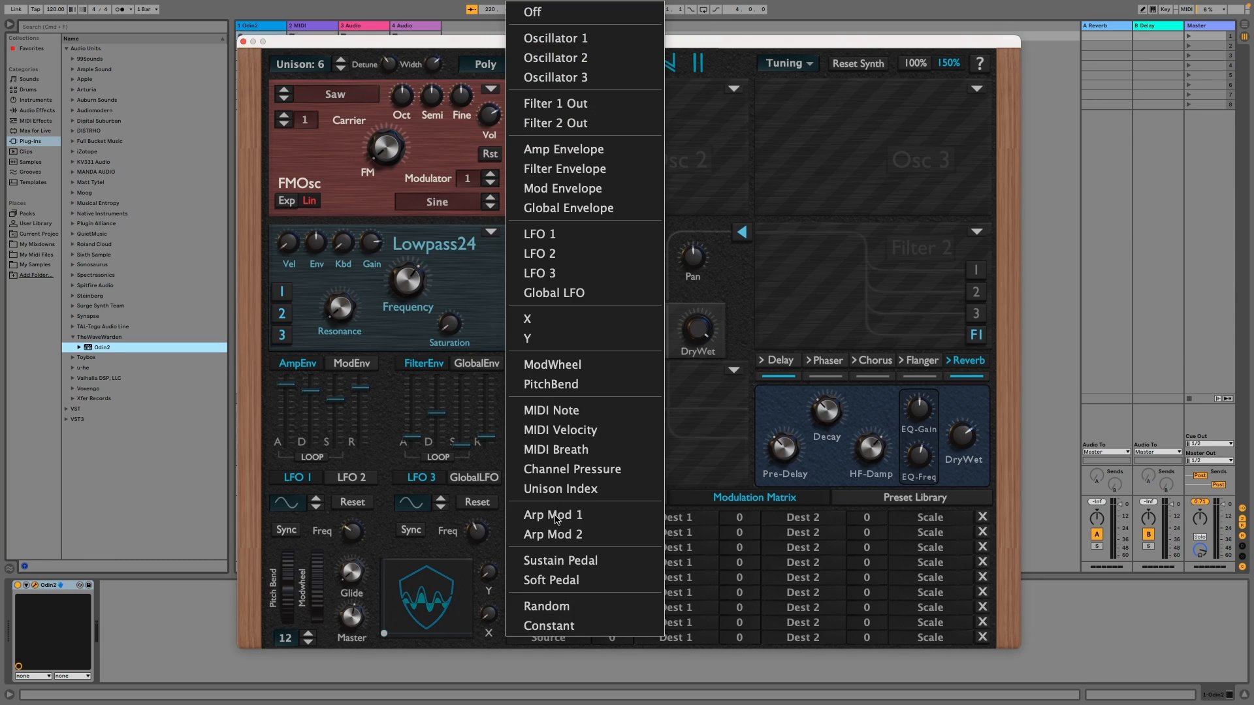
click(548, 235)
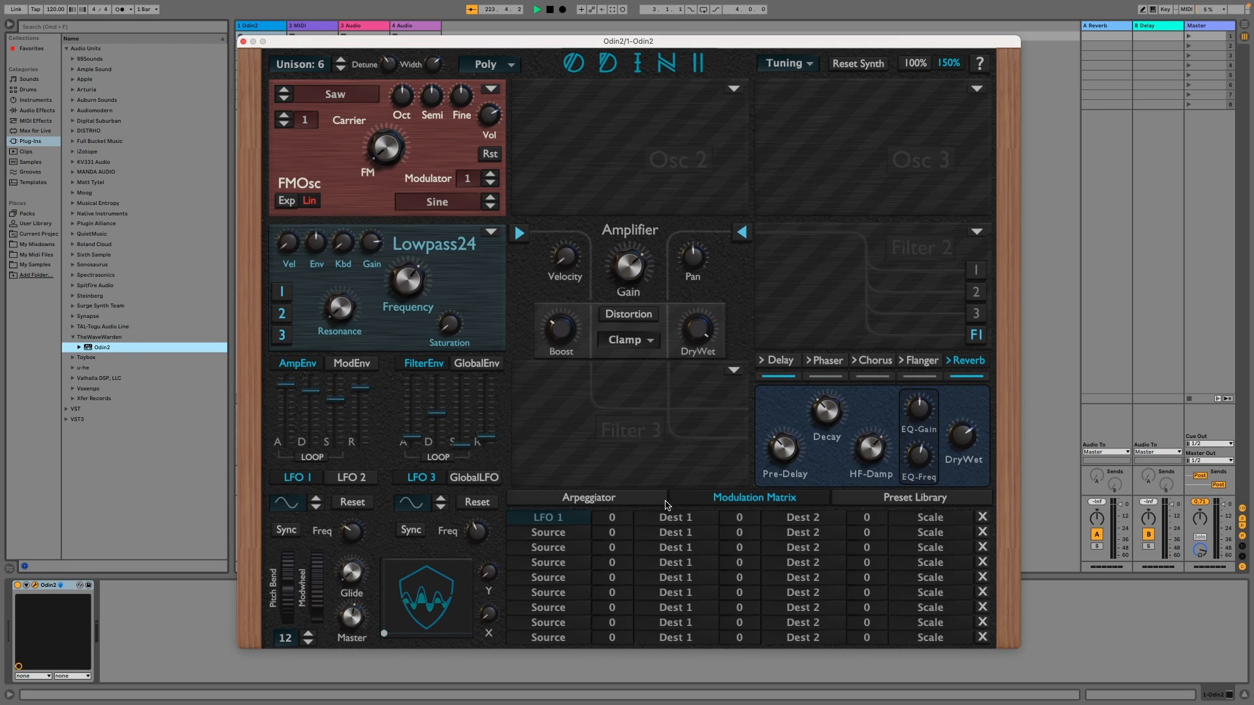
click(684, 518)
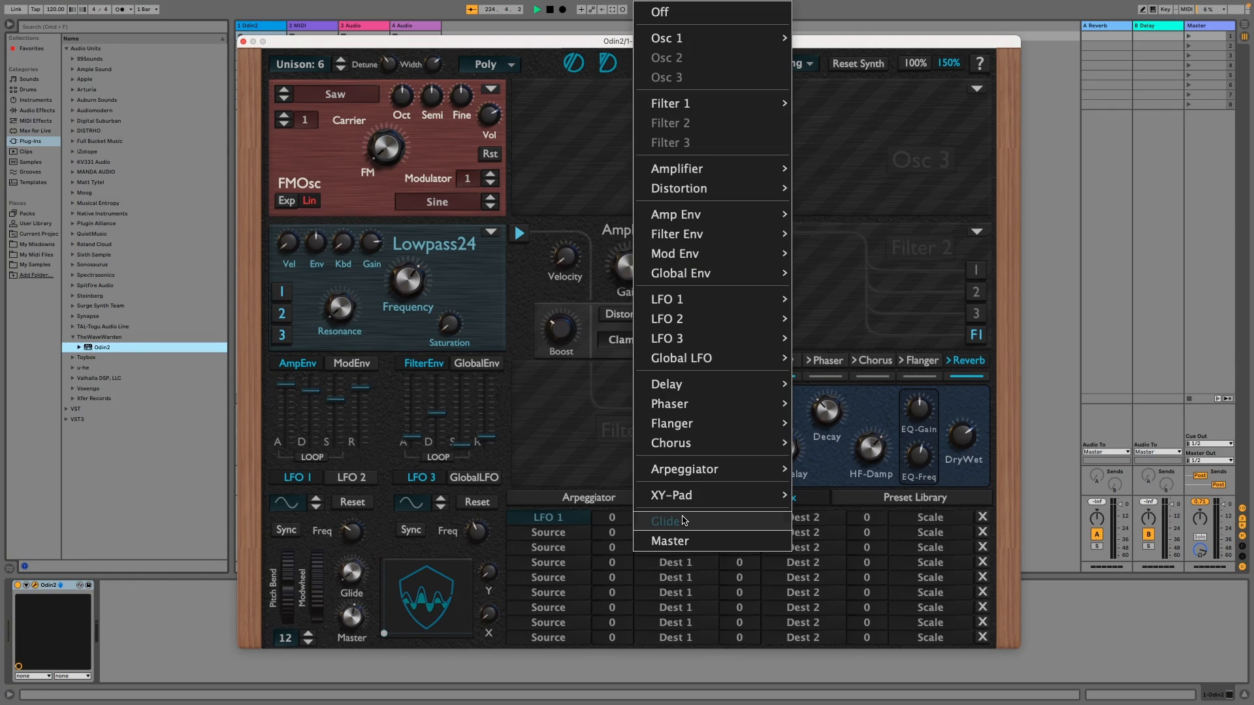
mouse_move(694, 104)
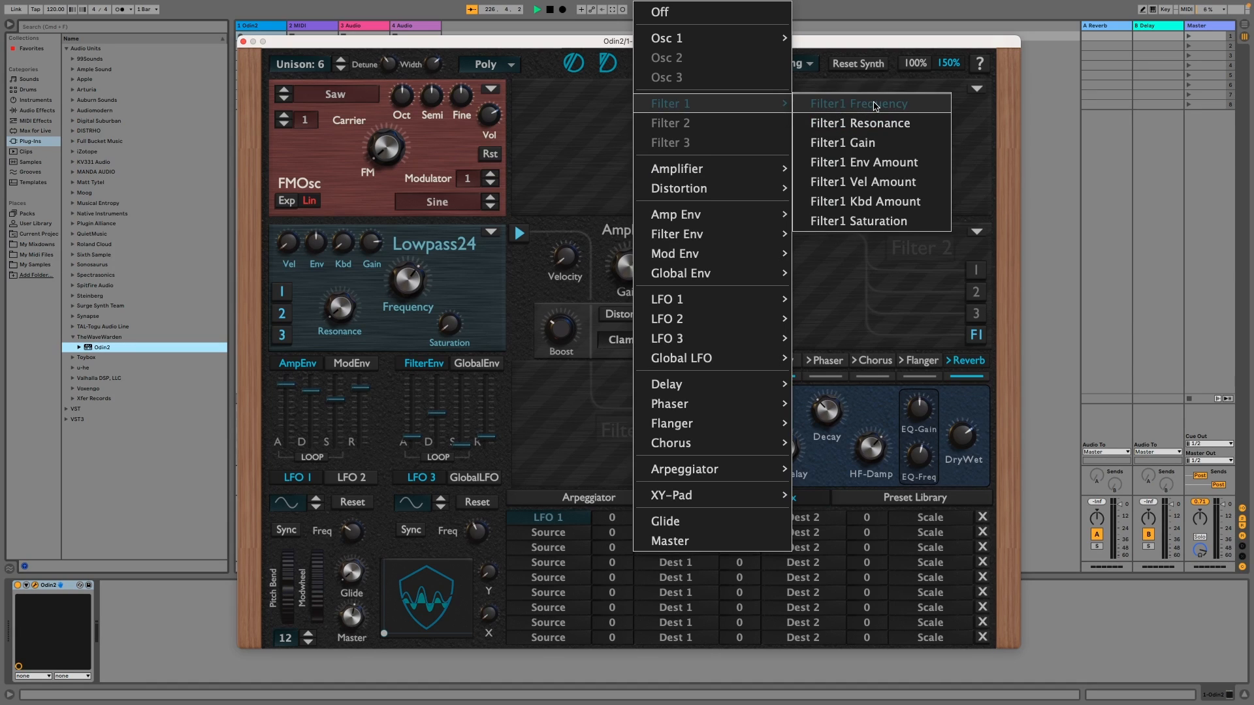
click(875, 104)
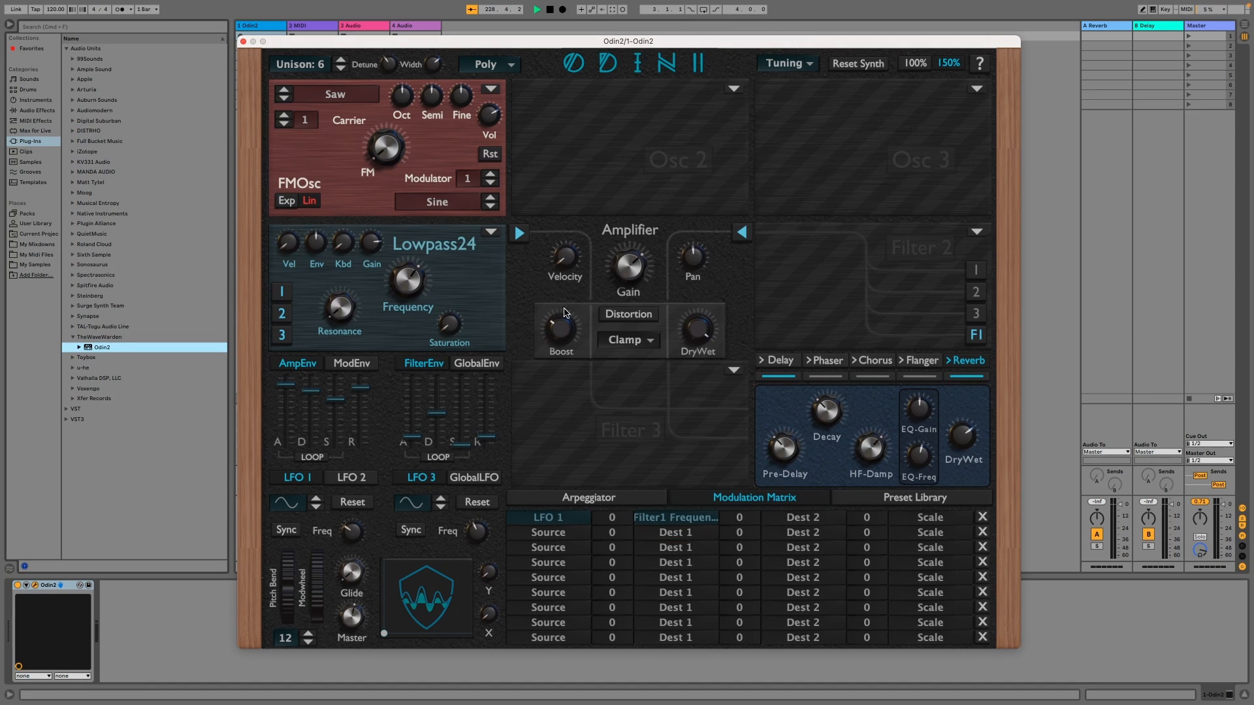
drag(609, 516, 636, 456)
drag(611, 521, 610, 518)
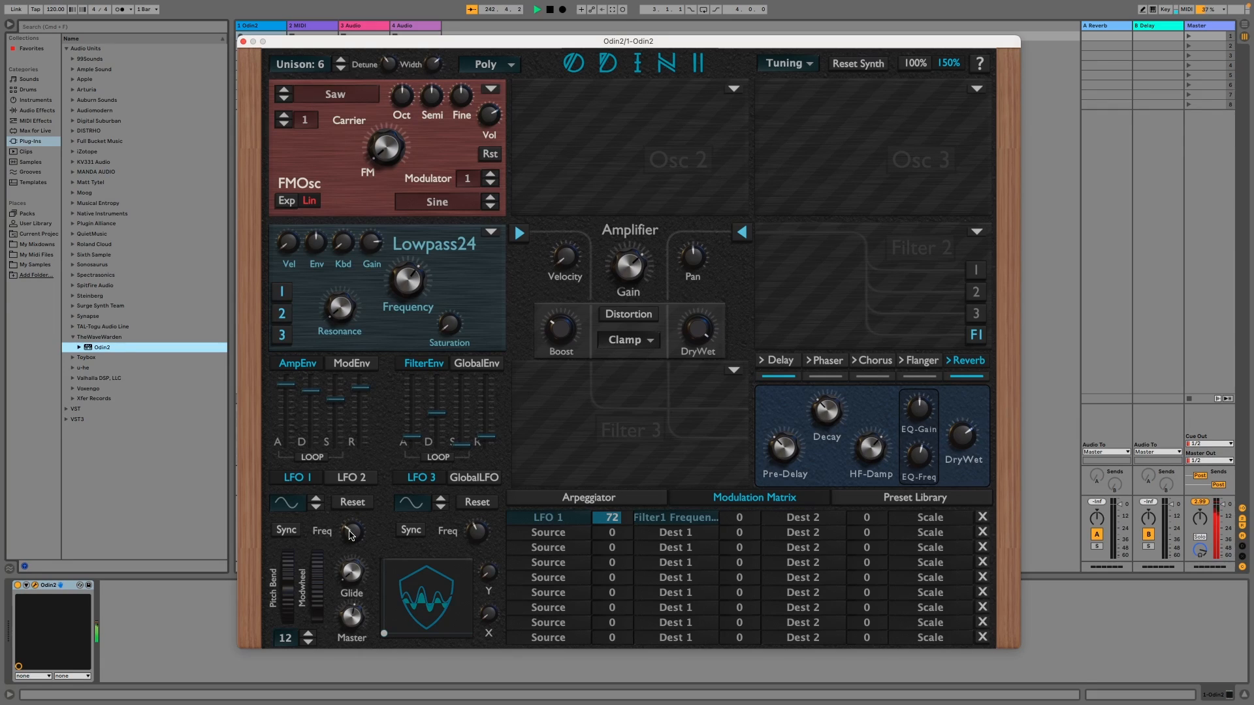
mouse_move(350, 534)
mouse_down()
mouse_move(343, 485)
mouse_move(352, 543)
mouse_up()
Step: Load an Analog Oscillator into Osc 2, raise its octave and lower its volume
click(734, 91)
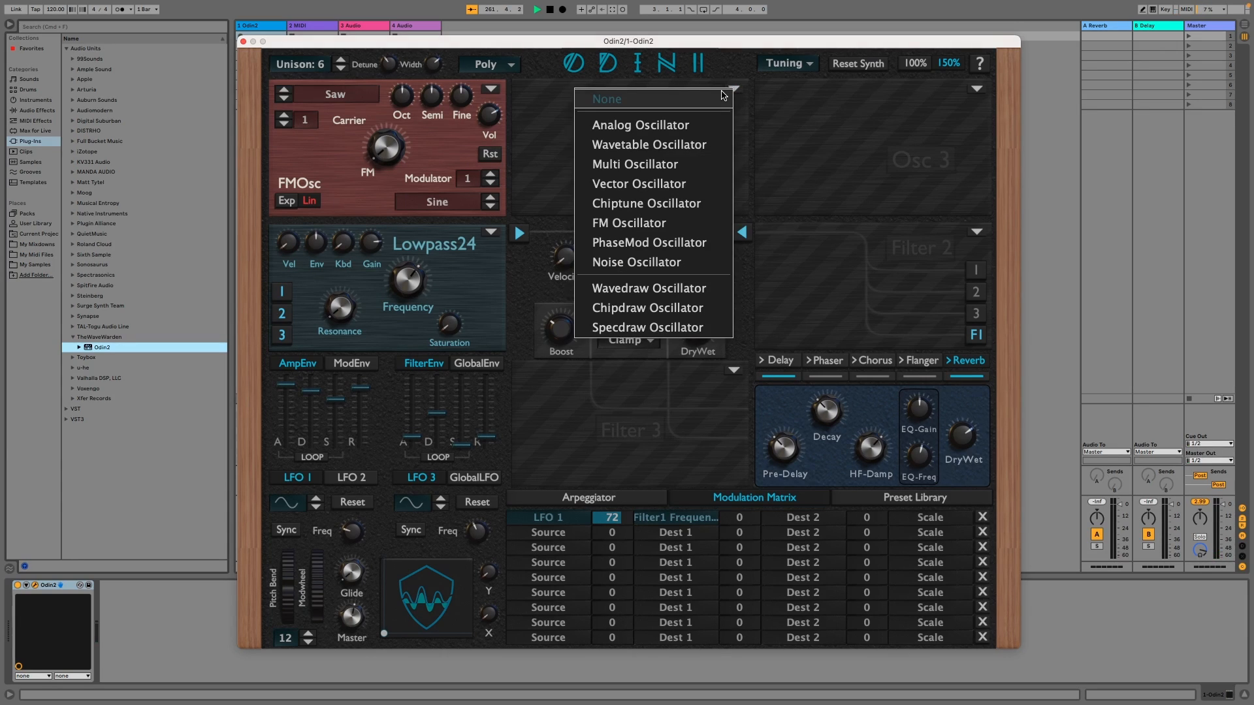
click(671, 131)
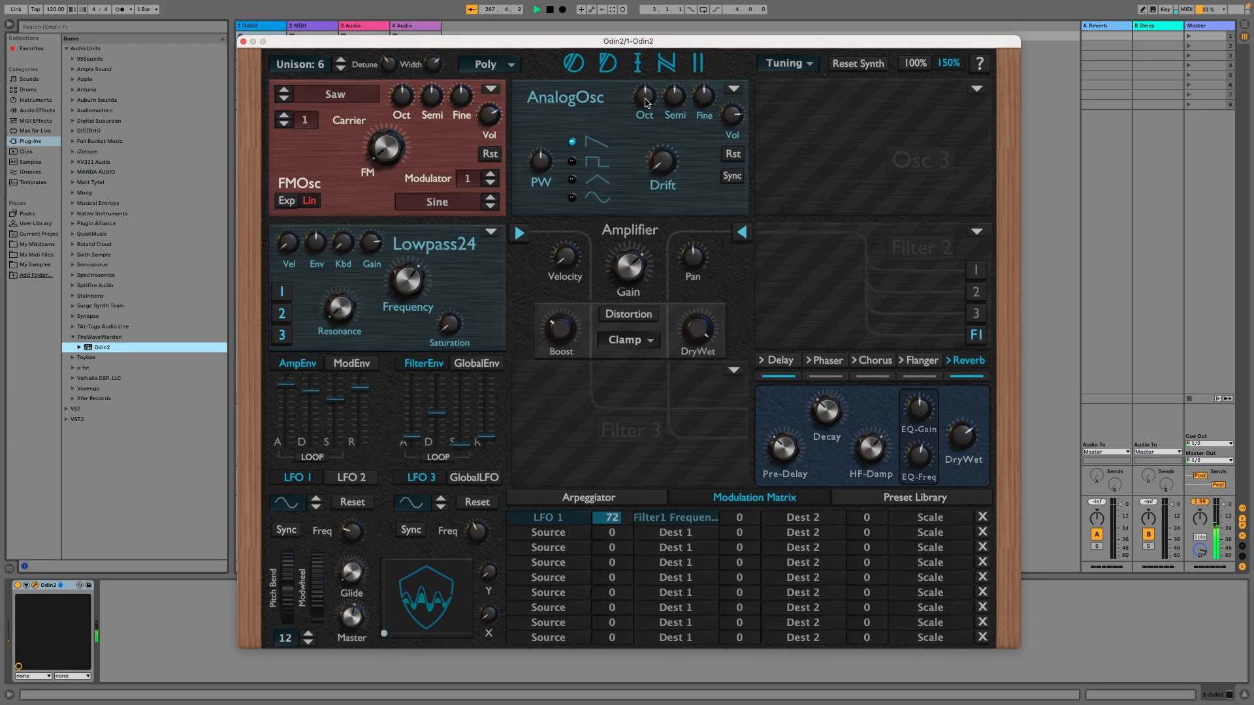
drag(645, 102, 647, 71)
drag(733, 110, 735, 125)
scroll(734, 136, down, 2)
scroll(734, 136, up, 1)
Step: Load Lowpass 24 into Filter 2, feed it only from oscillator 2 and try its saturation control
click(978, 233)
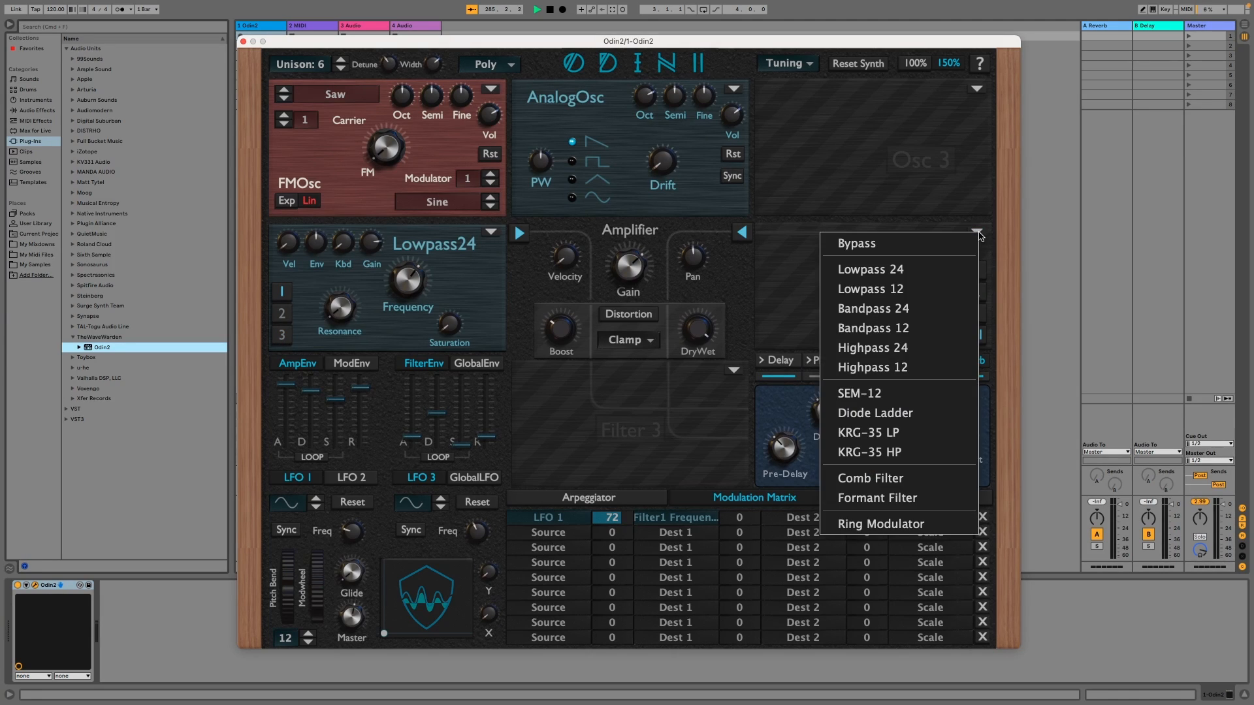
click(955, 271)
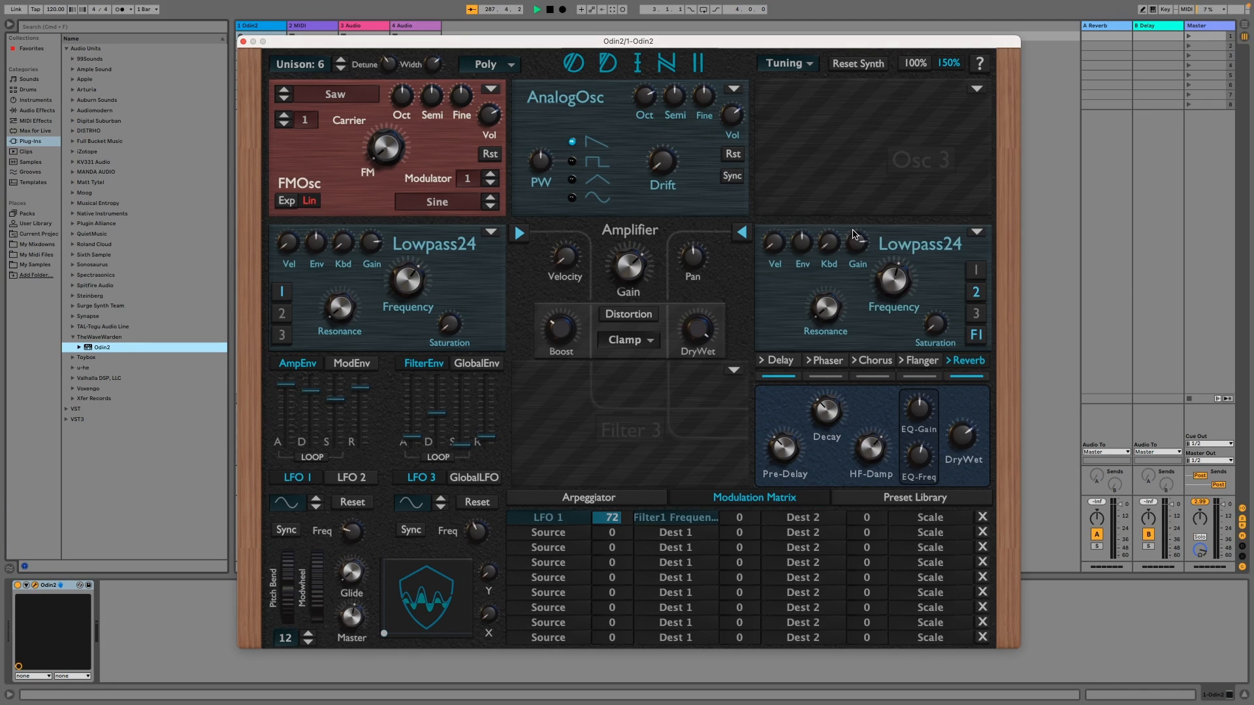
click(975, 293)
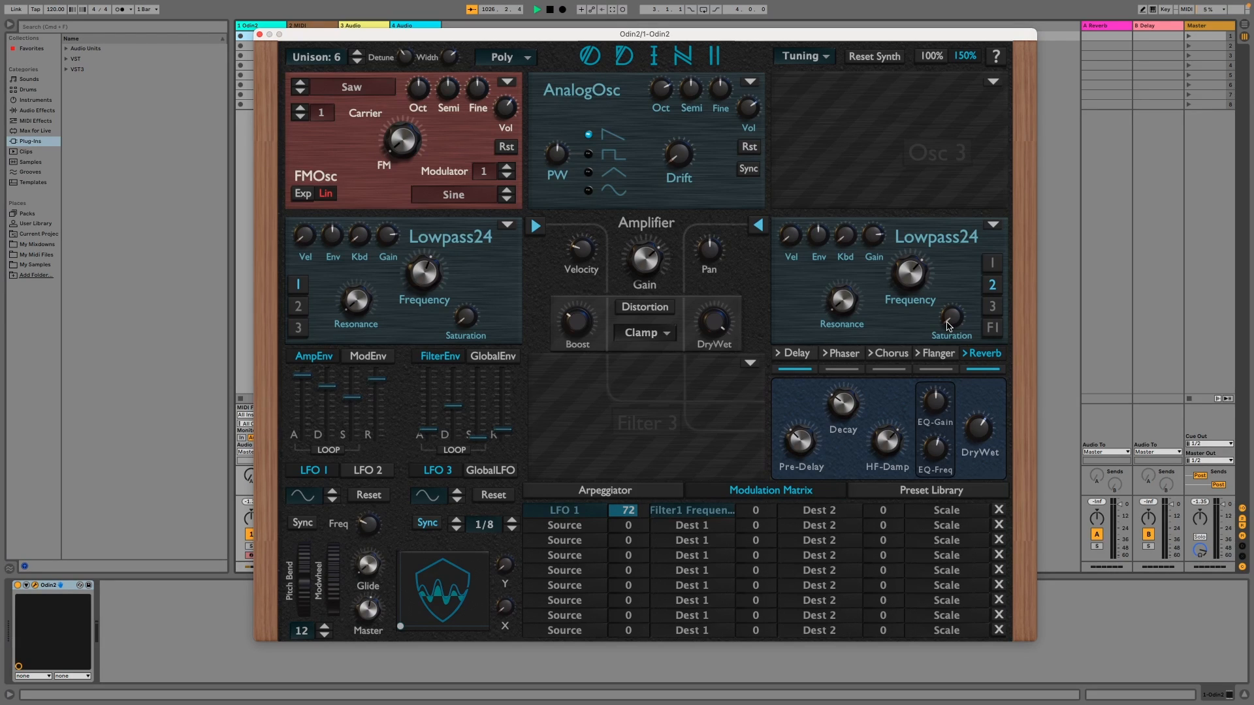
drag(949, 326, 965, 295)
Step: Give LFO 2 a triangle wave
click(367, 471)
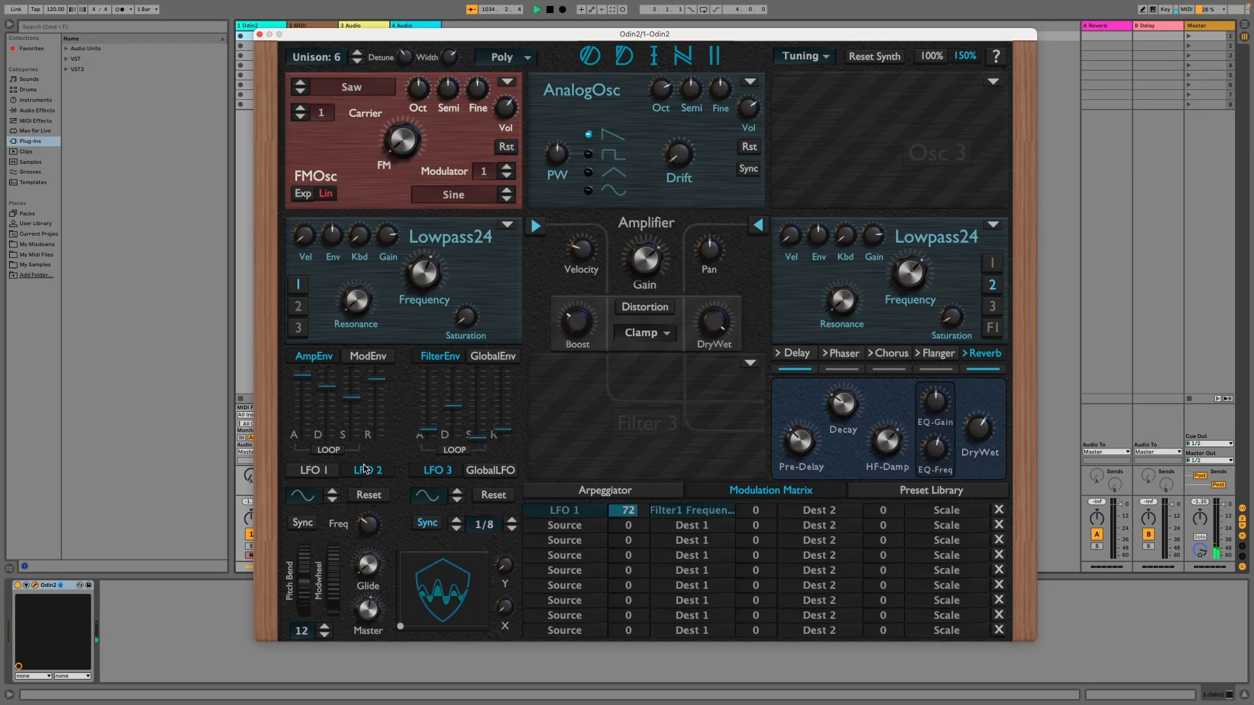
click(316, 501)
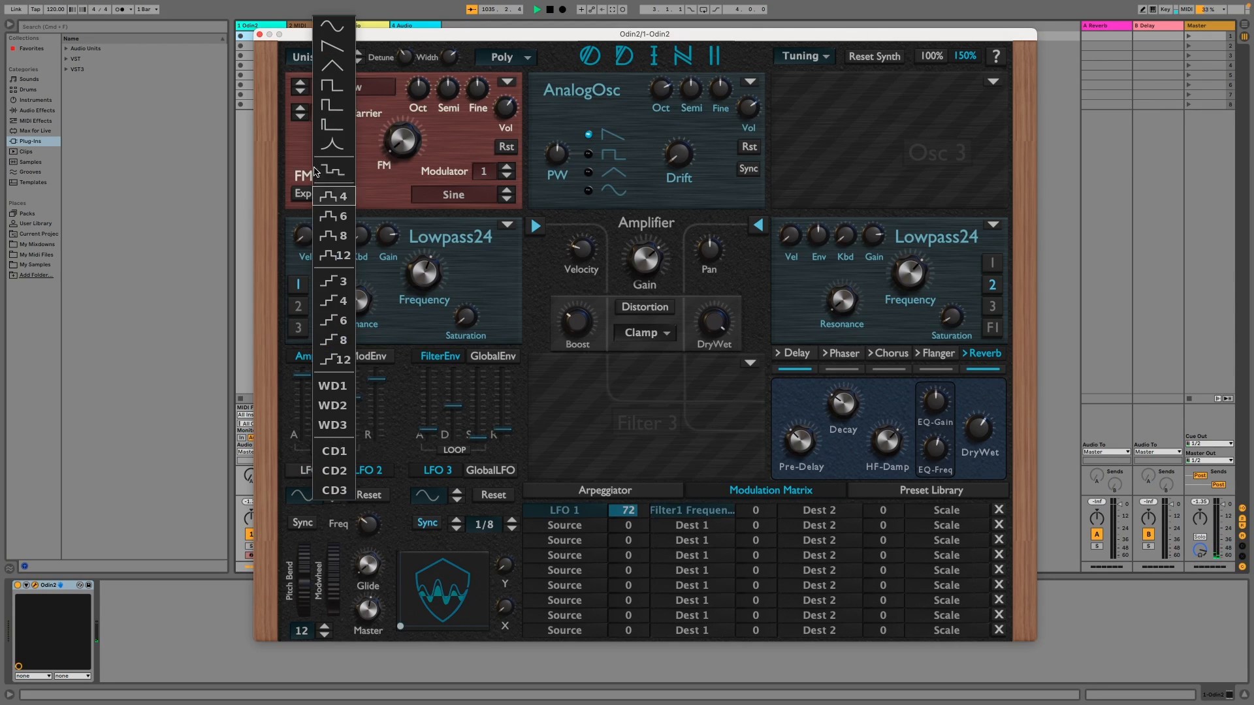
click(334, 66)
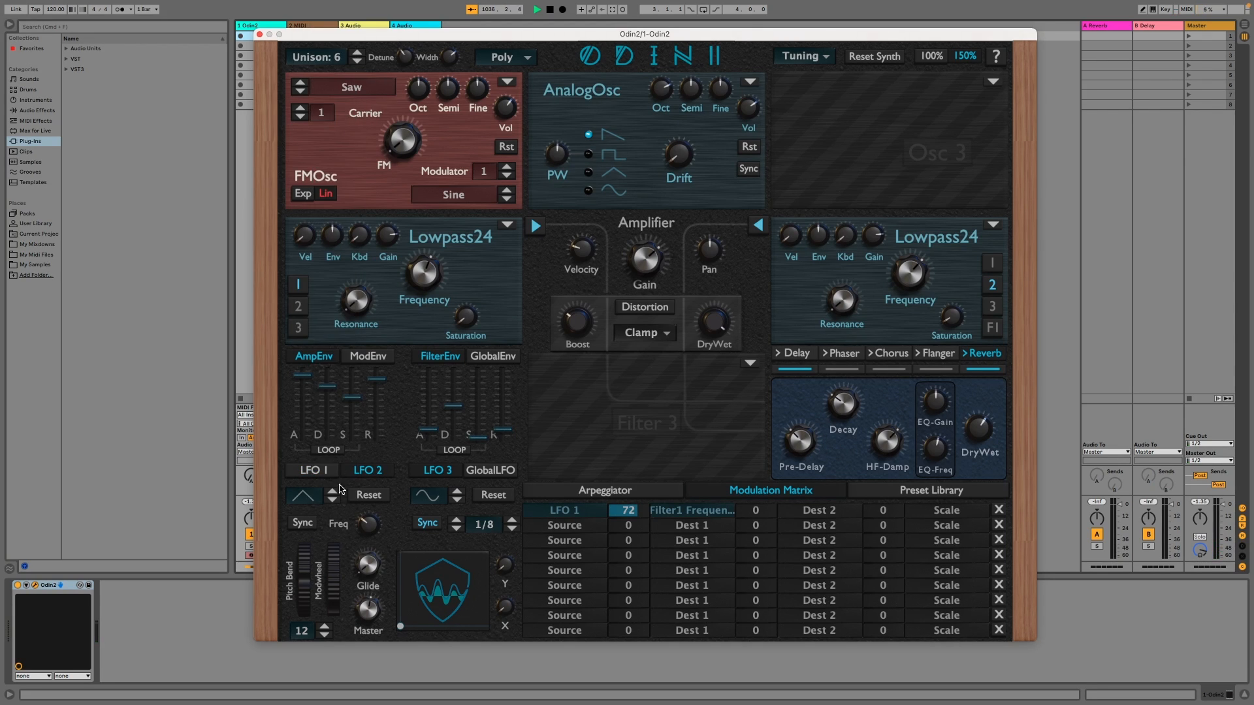
mouse_move(369, 532)
Step: Route LFO 2 to Filter2 Saturation in the modulation matrix with an amount of 63
click(566, 526)
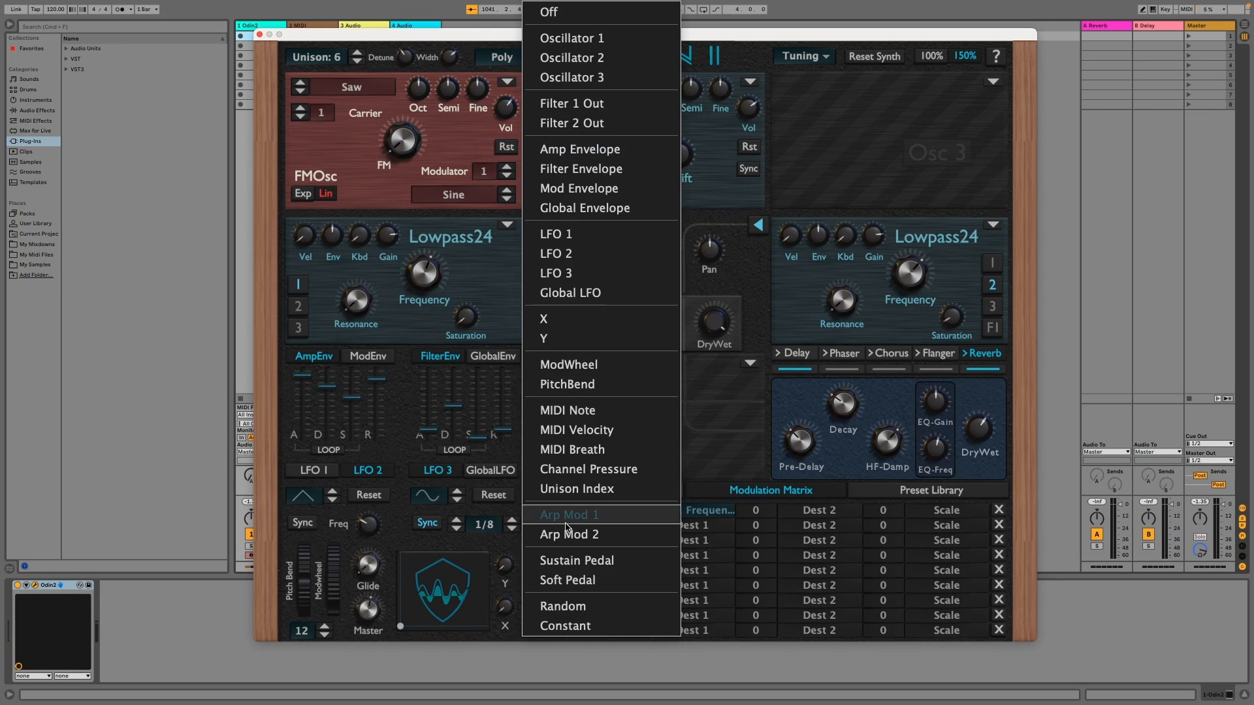
click(578, 260)
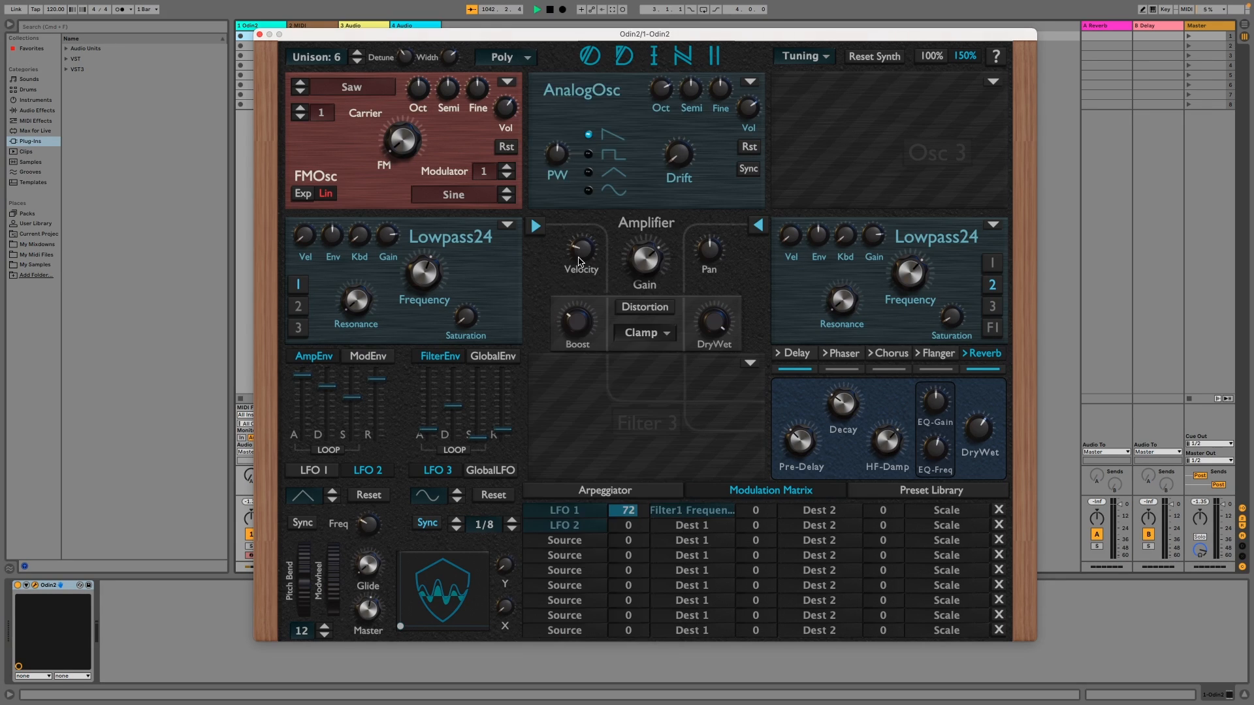
click(694, 526)
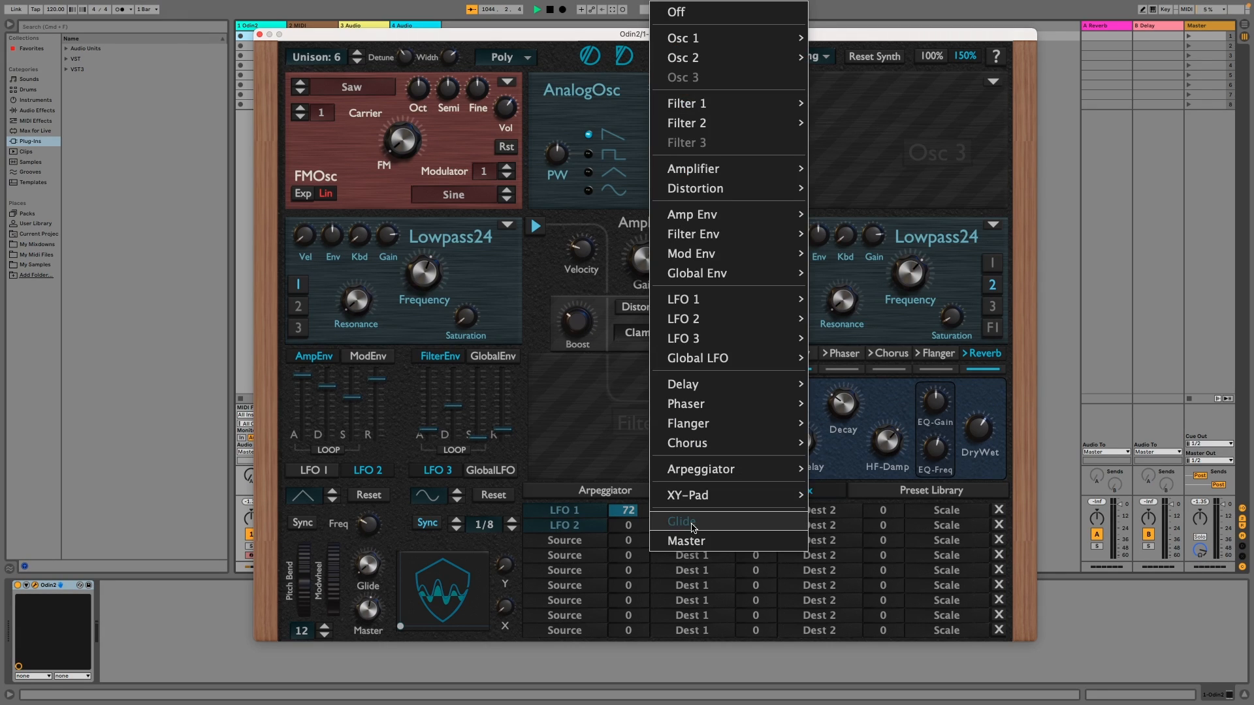
mouse_move(696, 126)
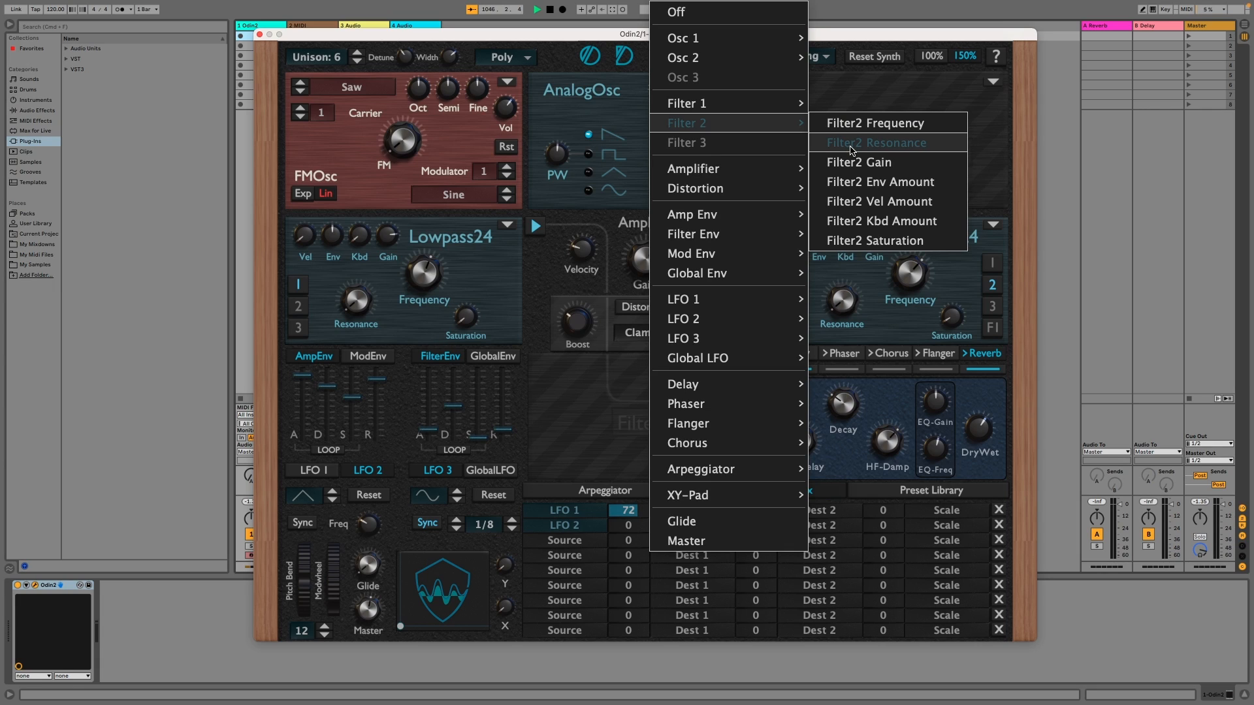
click(871, 241)
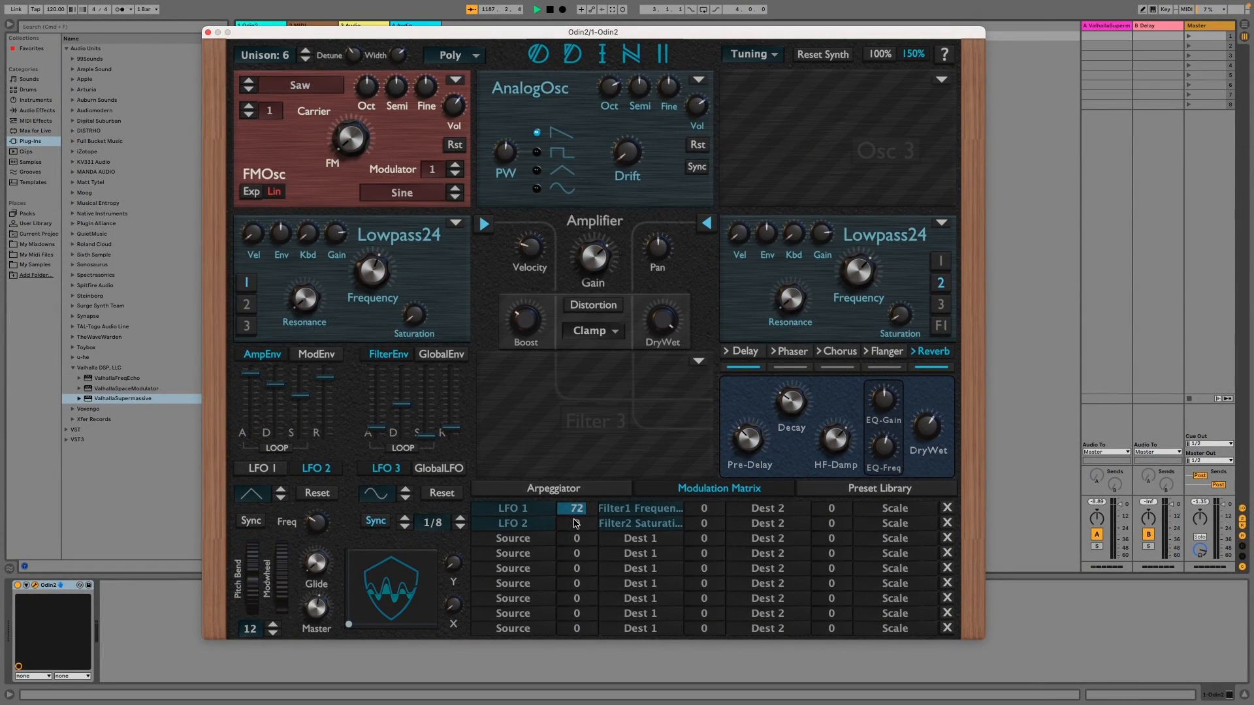
drag(575, 523, 592, 461)
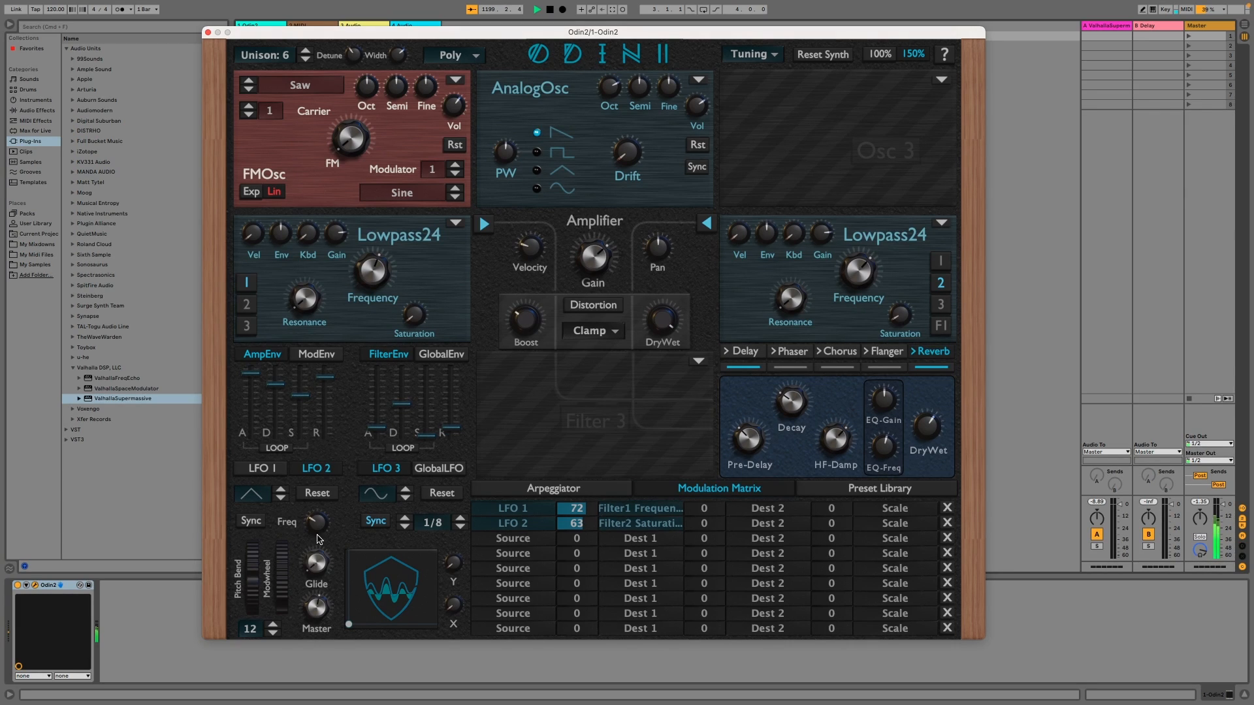
Step: Adjust LFO 2's rate and raise the FM oscillator's volume slightly
mouse_move(315, 526)
mouse_move(314, 527)
mouse_down()
mouse_move(330, 431)
mouse_move(322, 521)
mouse_up()
drag(449, 109, 449, 99)
Step: Show return track A's ValhallaSupermassive and choose the Dotted8thChorusEcho preset from its dotted echoes
drag(586, 38, 524, 23)
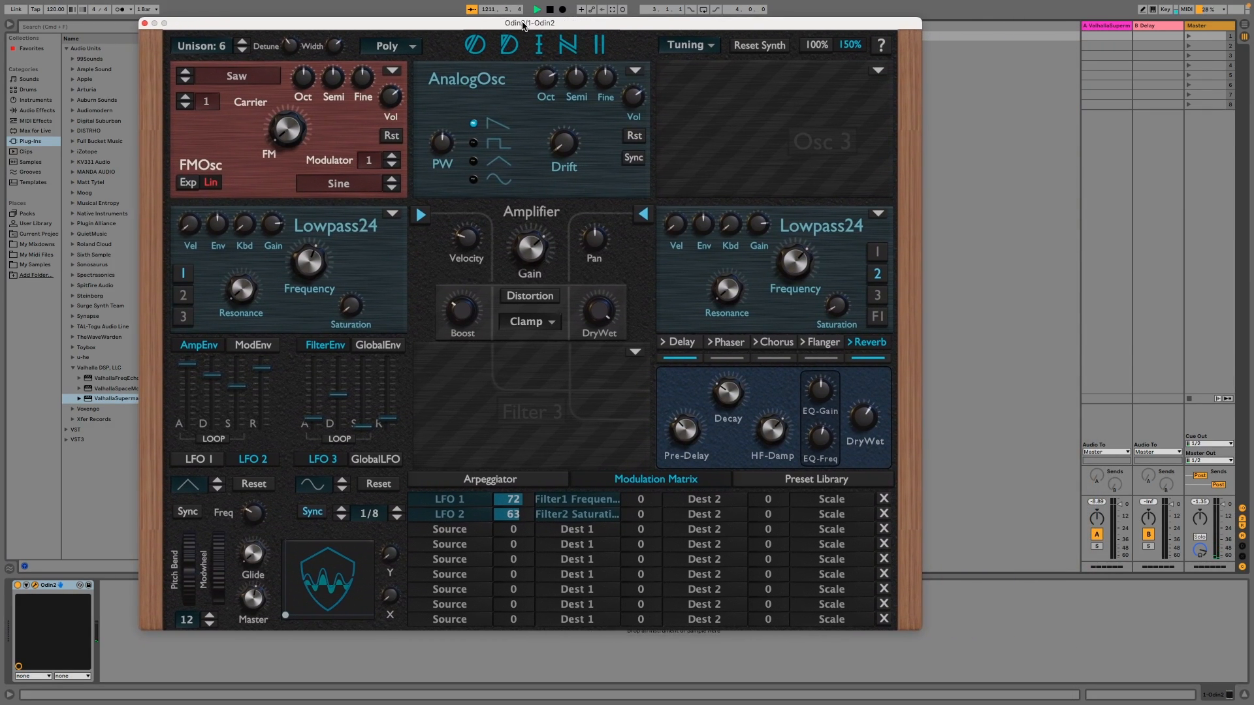
click(1114, 25)
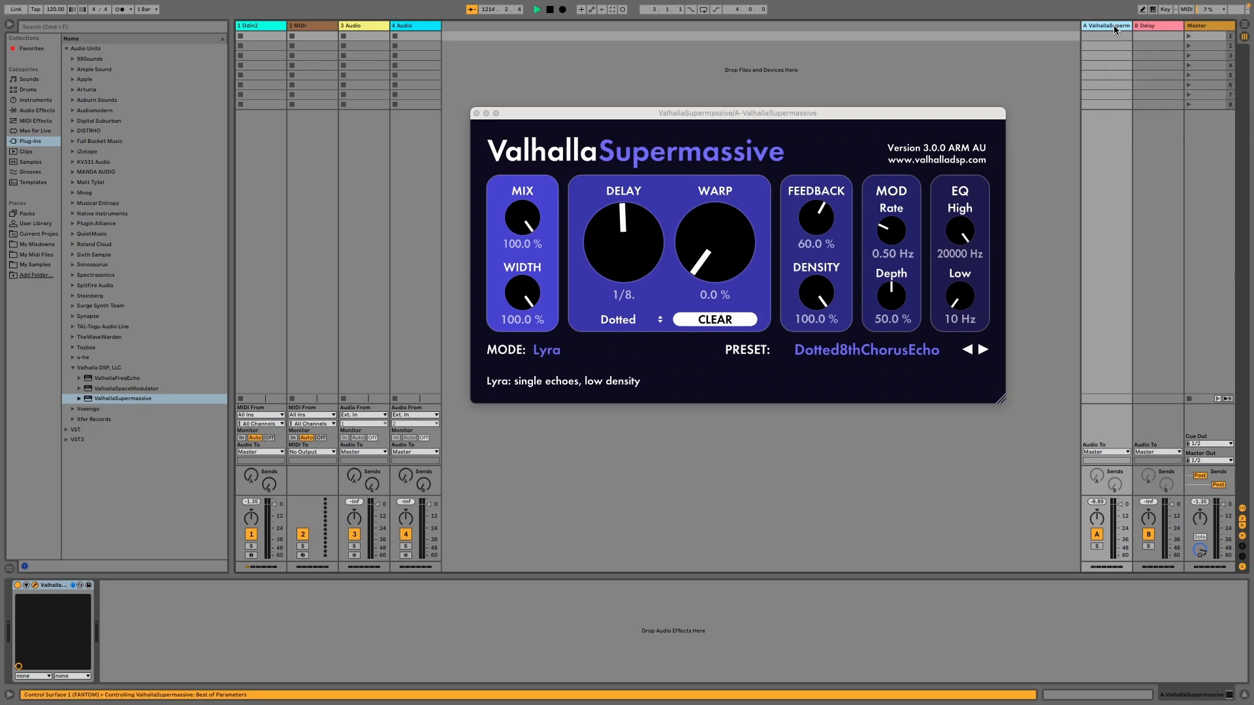
drag(794, 118, 782, 170)
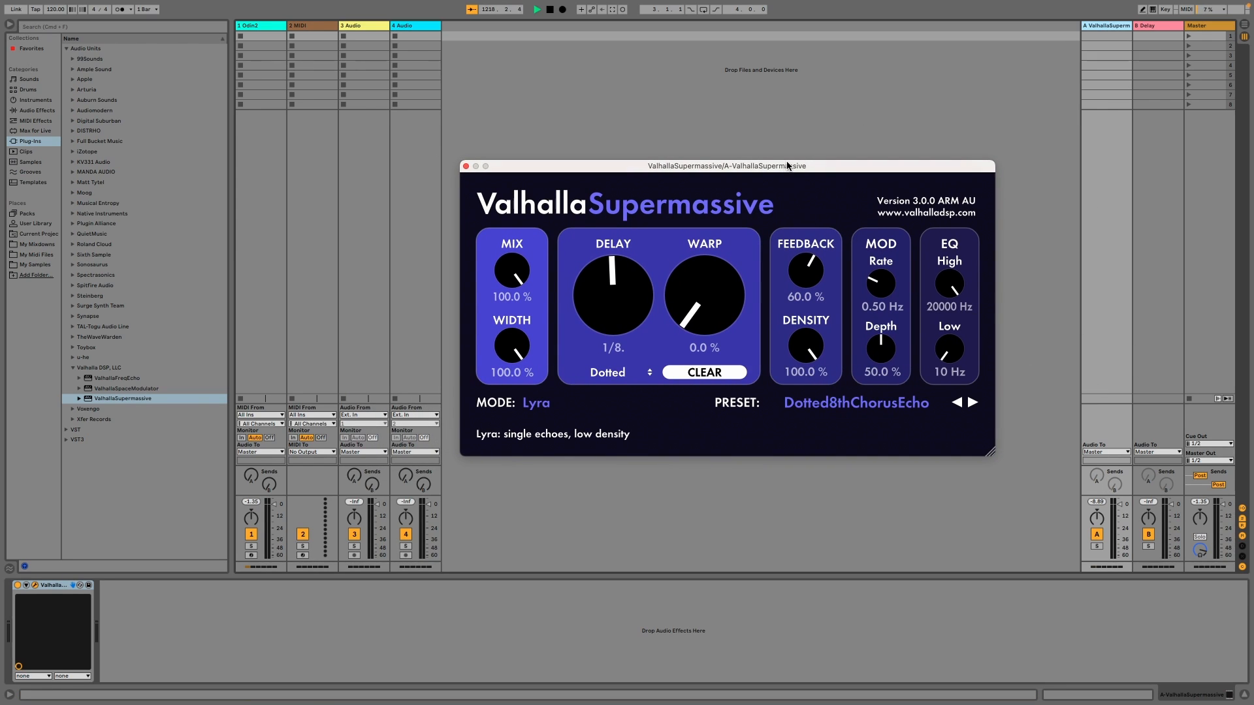
click(898, 399)
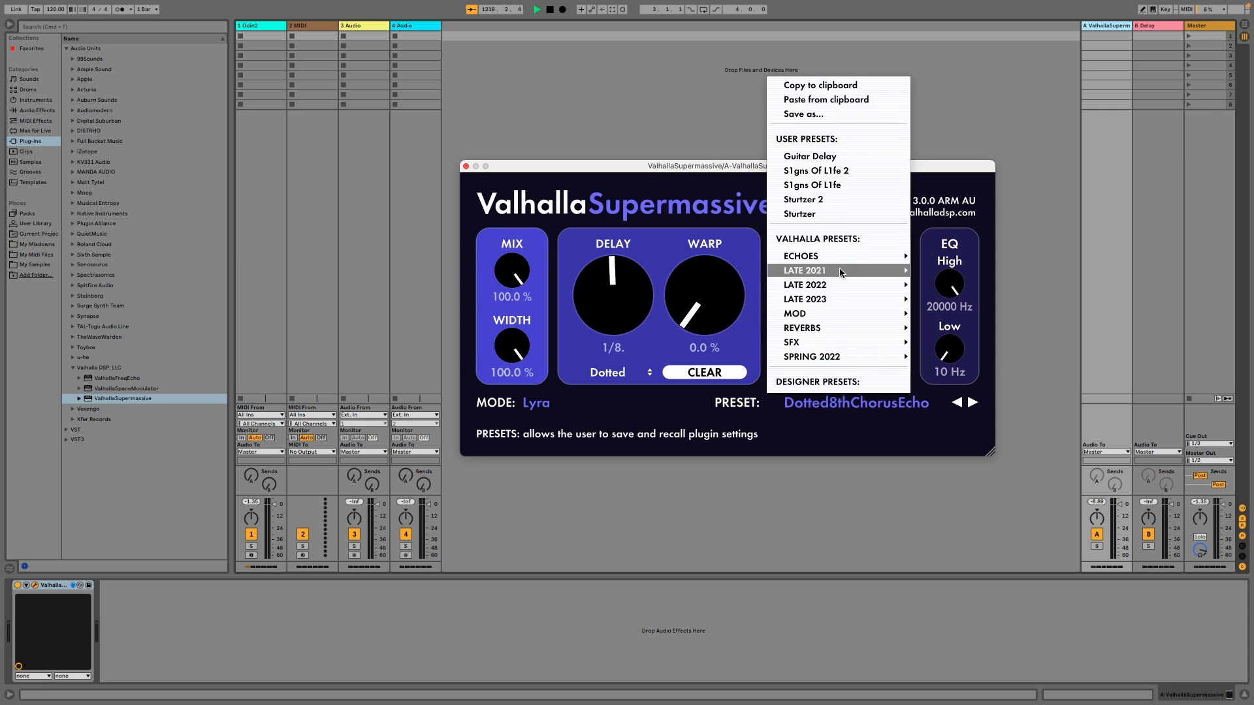
mouse_move(848, 259)
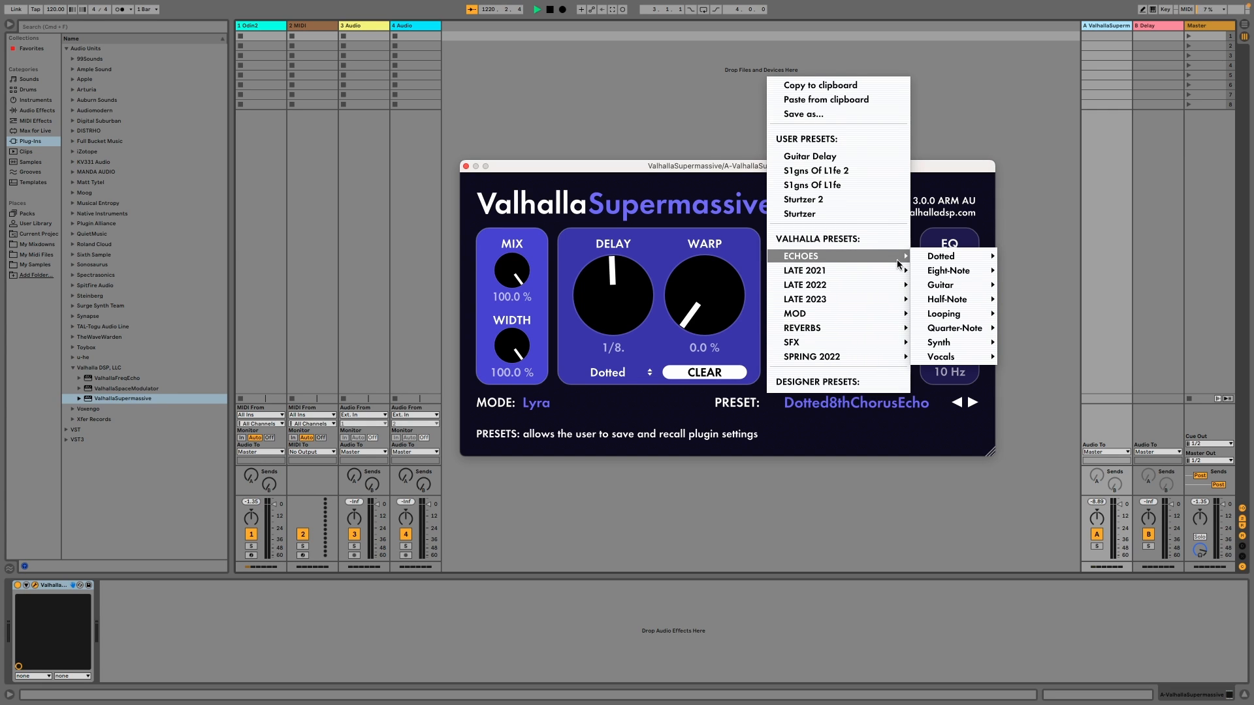
mouse_move(953, 269)
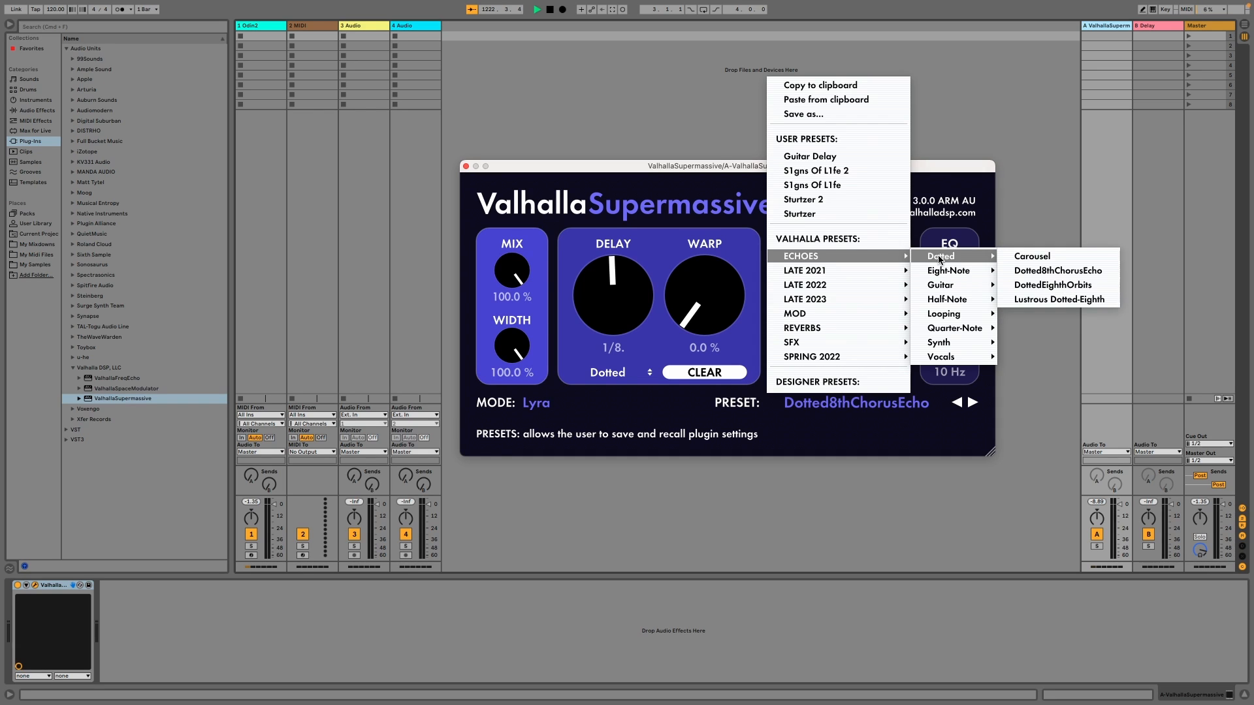
click(1041, 274)
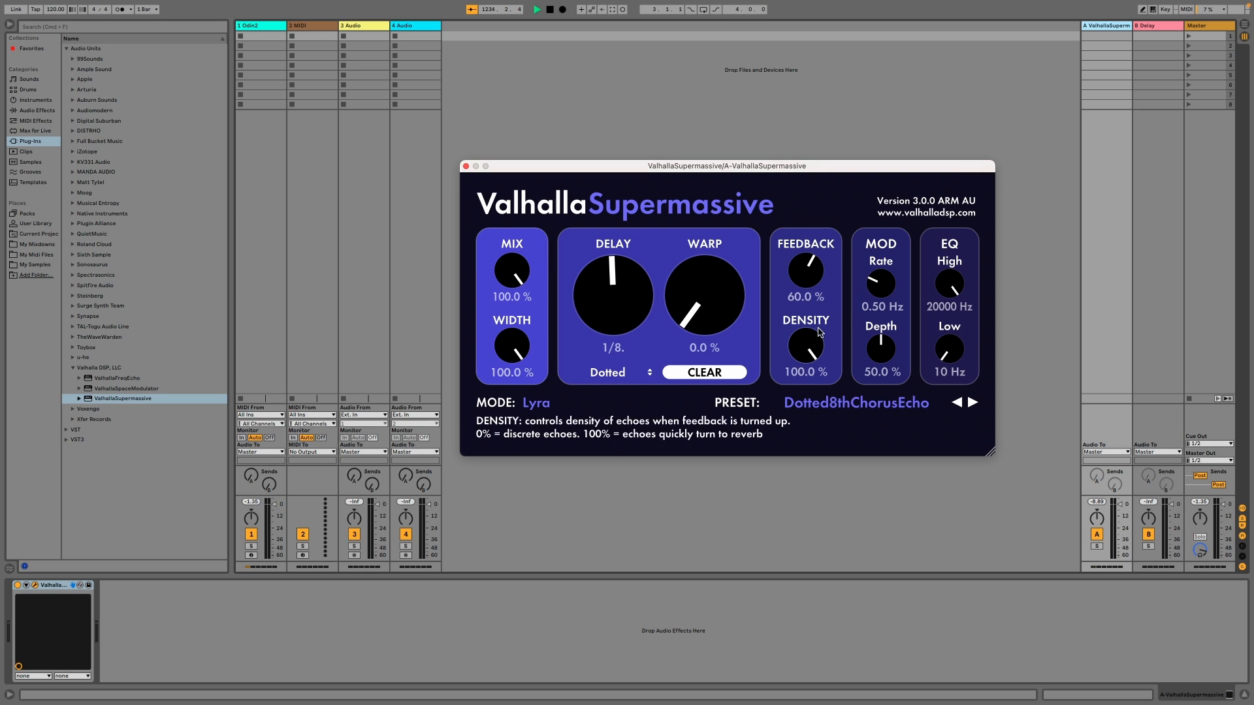
Step: Narrow the browser column, reposition the ValhallaSupermassive window, and hide and reopen it
drag(780, 160, 777, 122)
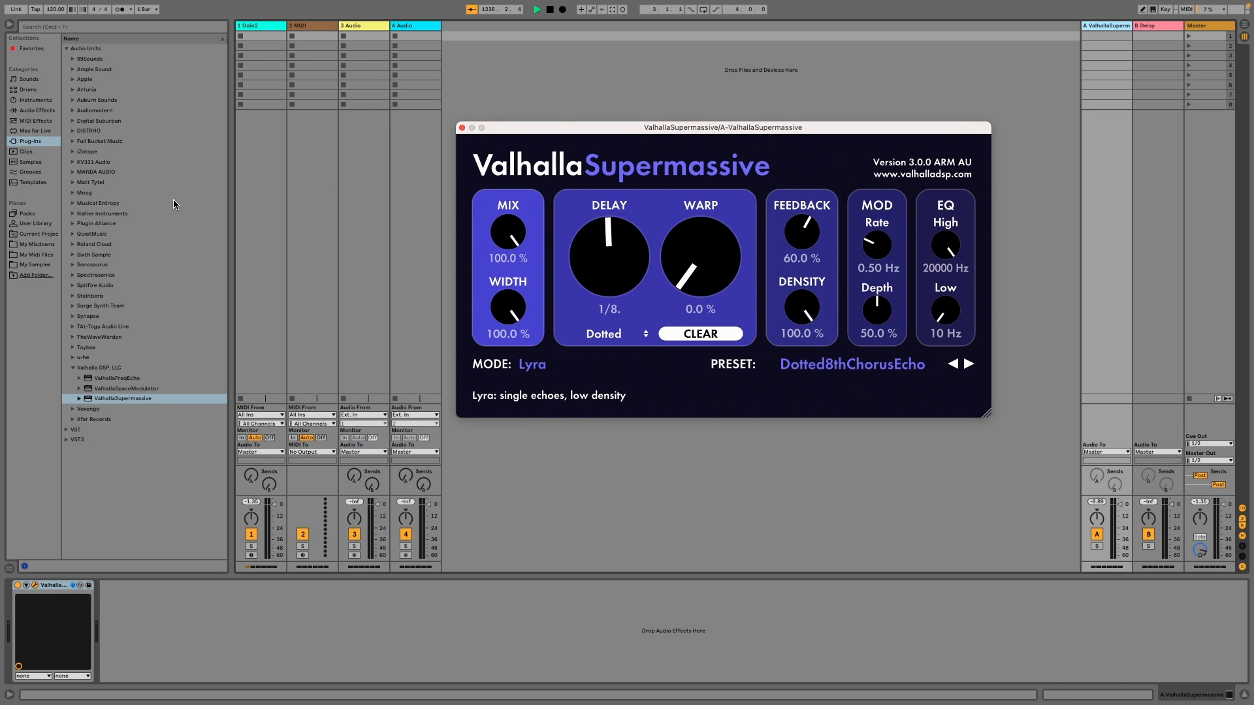
drag(233, 226, 128, 228)
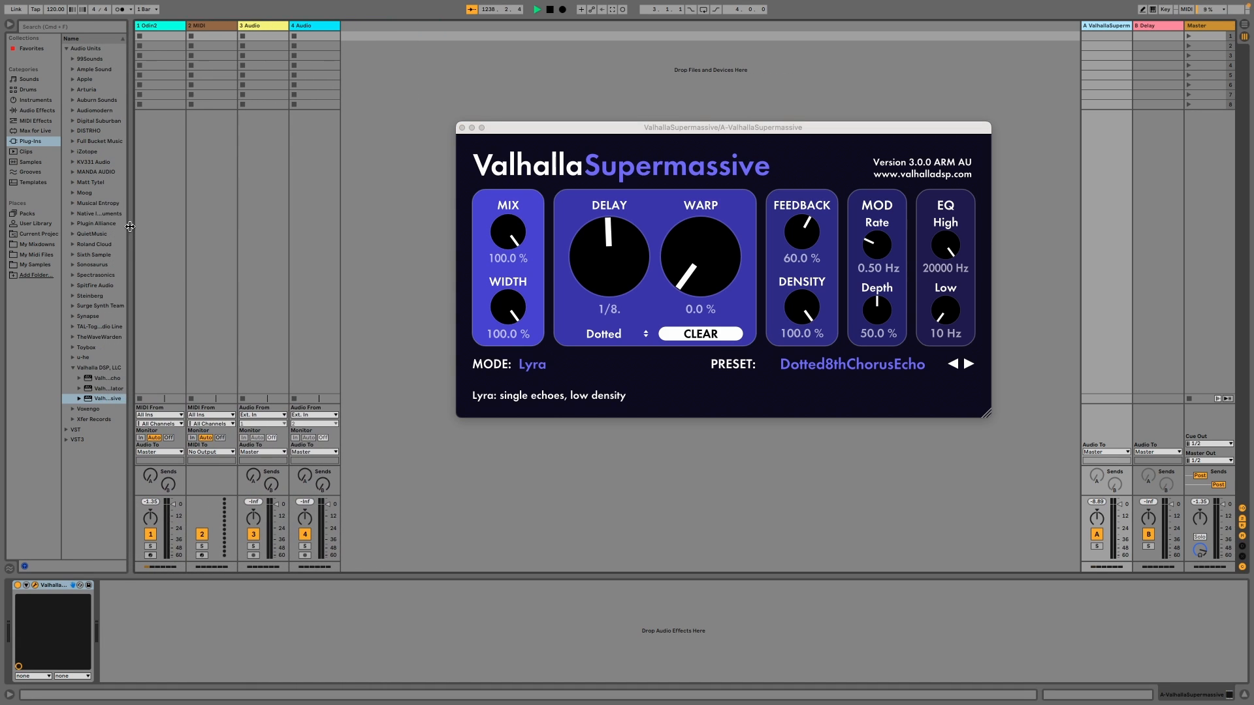
click(765, 133)
drag(765, 133, 758, 133)
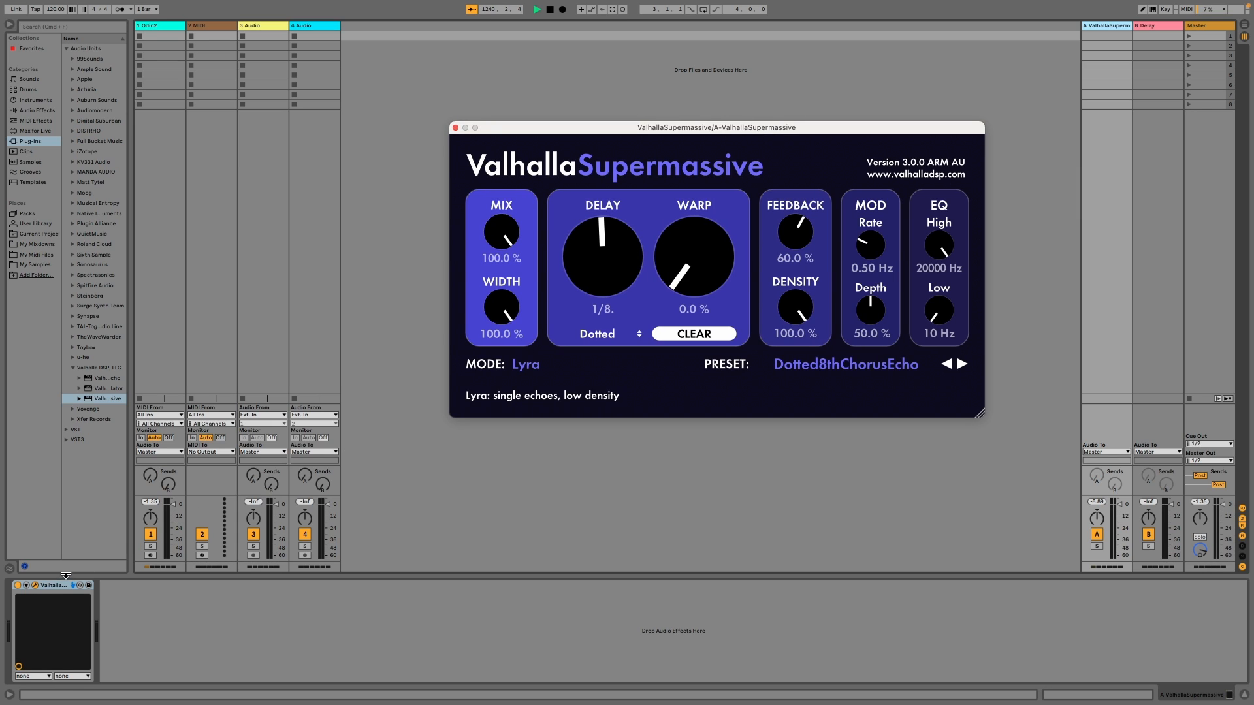
click(35, 587)
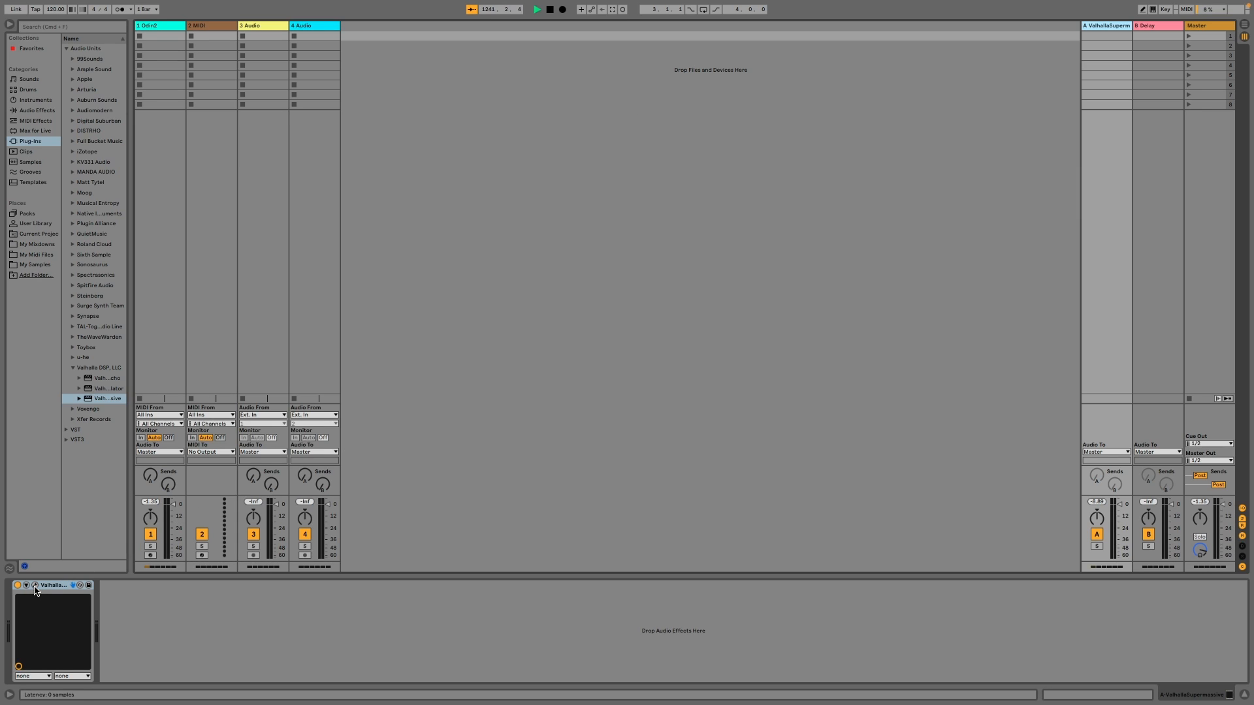
click(35, 587)
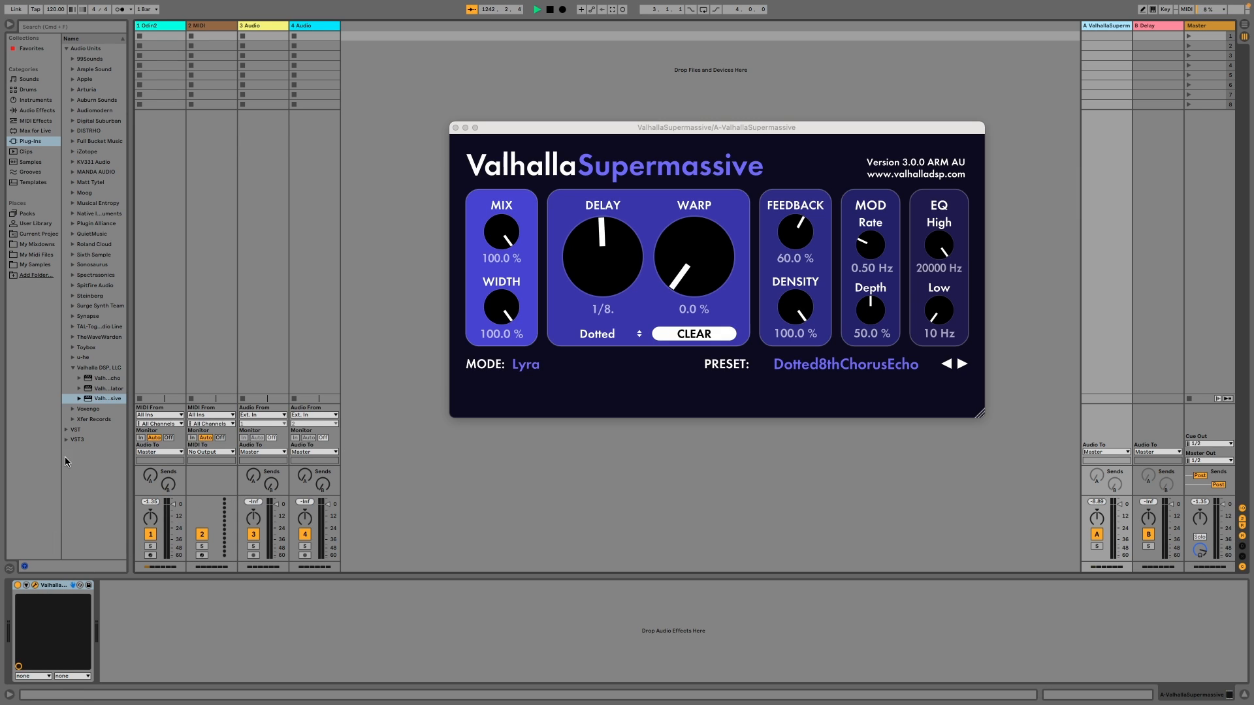
Step: Return to the Odin2 track, move the synth window clear of the mixer and raise the track's Send A
click(167, 24)
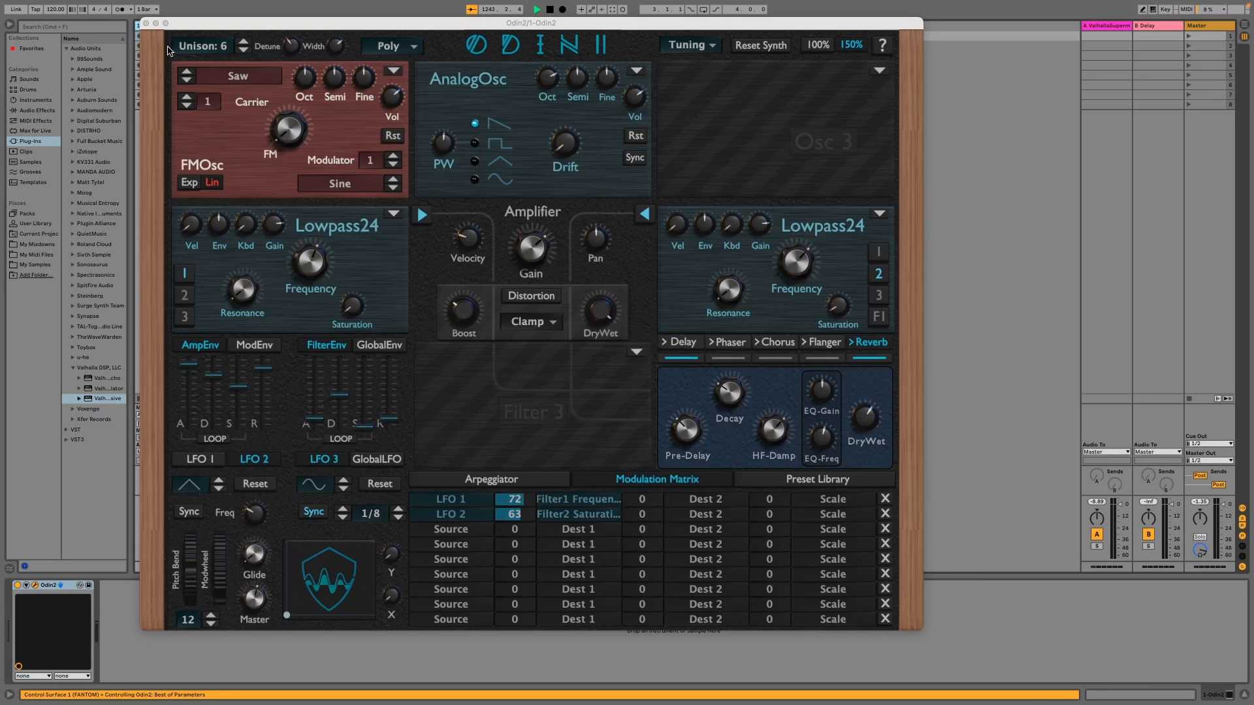
drag(410, 24, 562, 24)
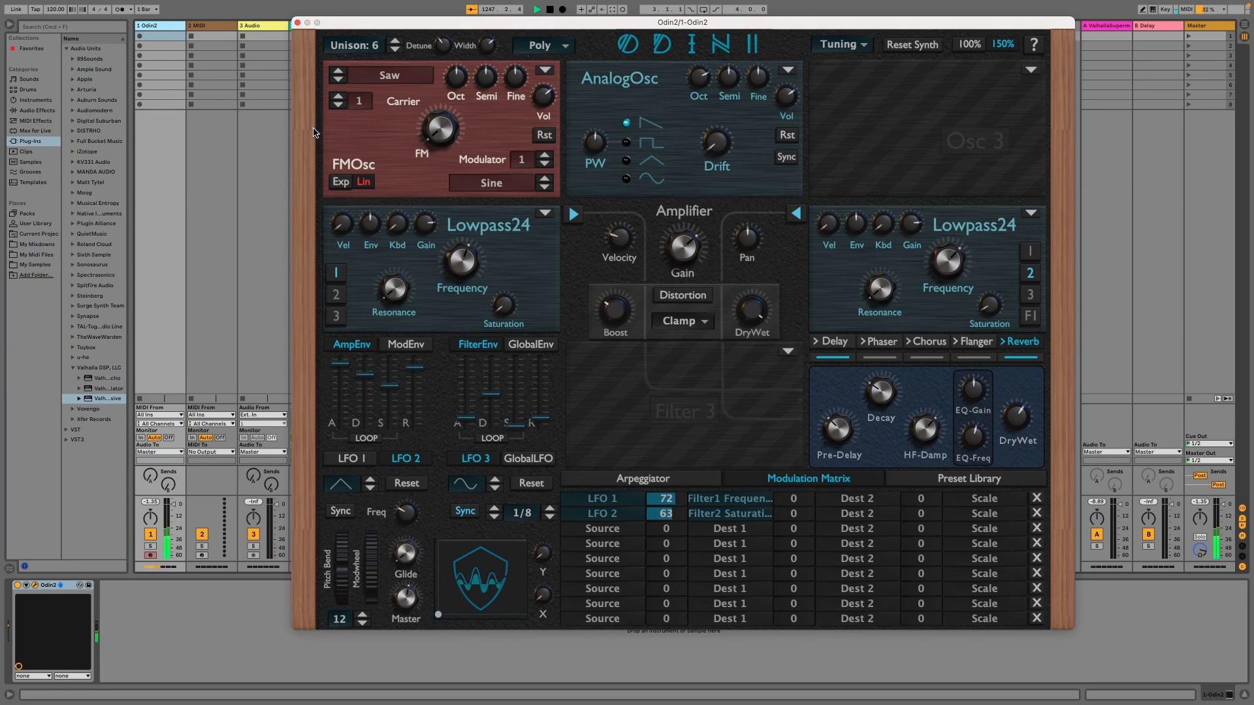
drag(149, 483, 149, 451)
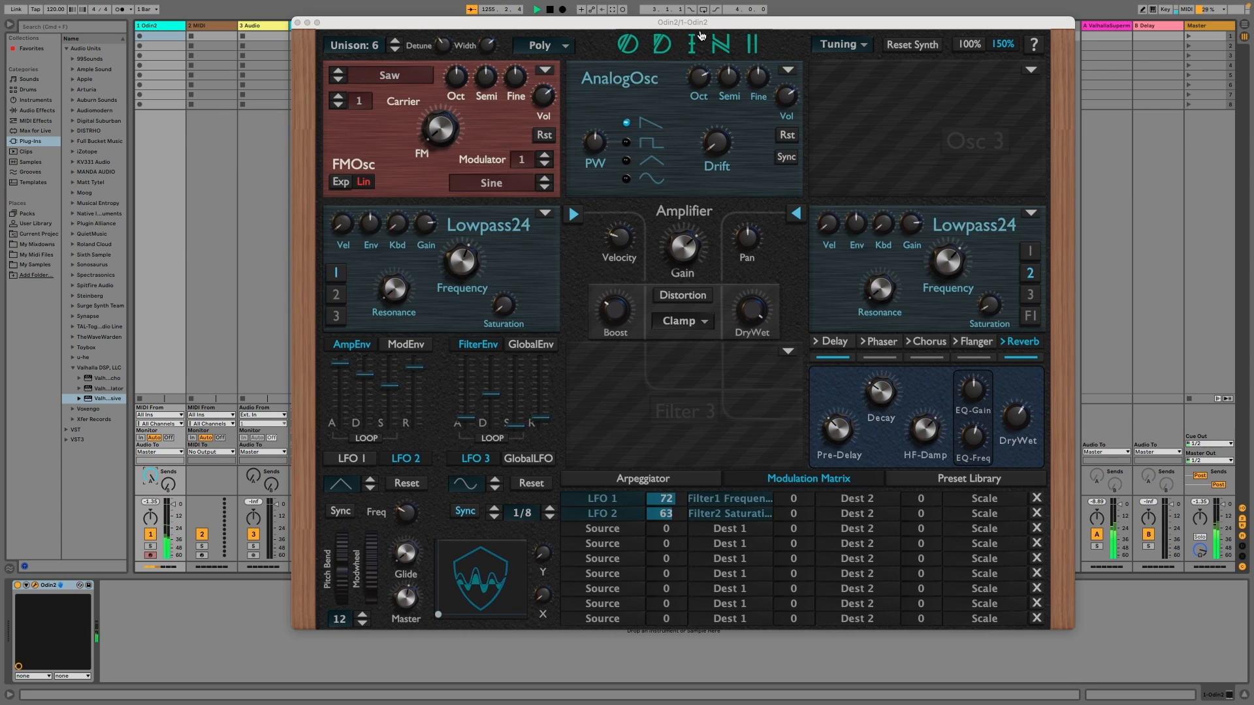
drag(716, 26, 680, 29)
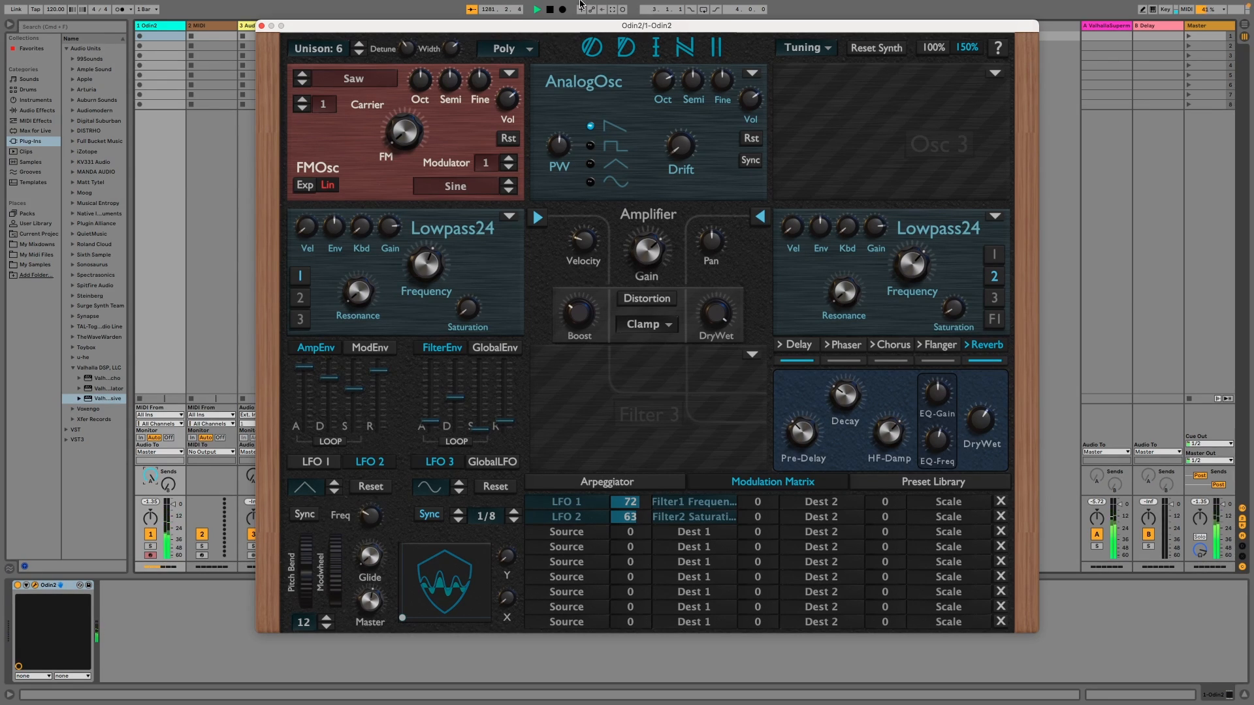
drag(612, 26, 622, 46)
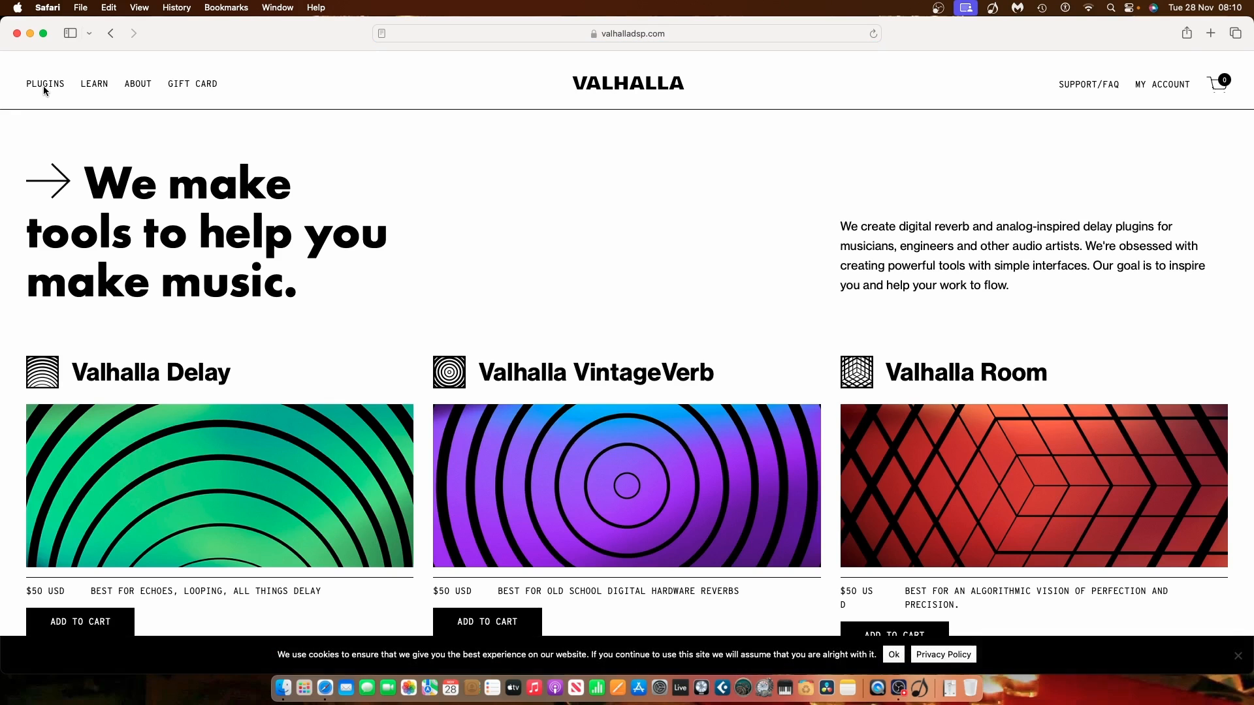
Step: Switch to Safari and look through the plugins and prices on valhalladsp.com, including Valhalla Space Modulator, Freq Echo and Super Massive
scroll(319, 244, down, 5)
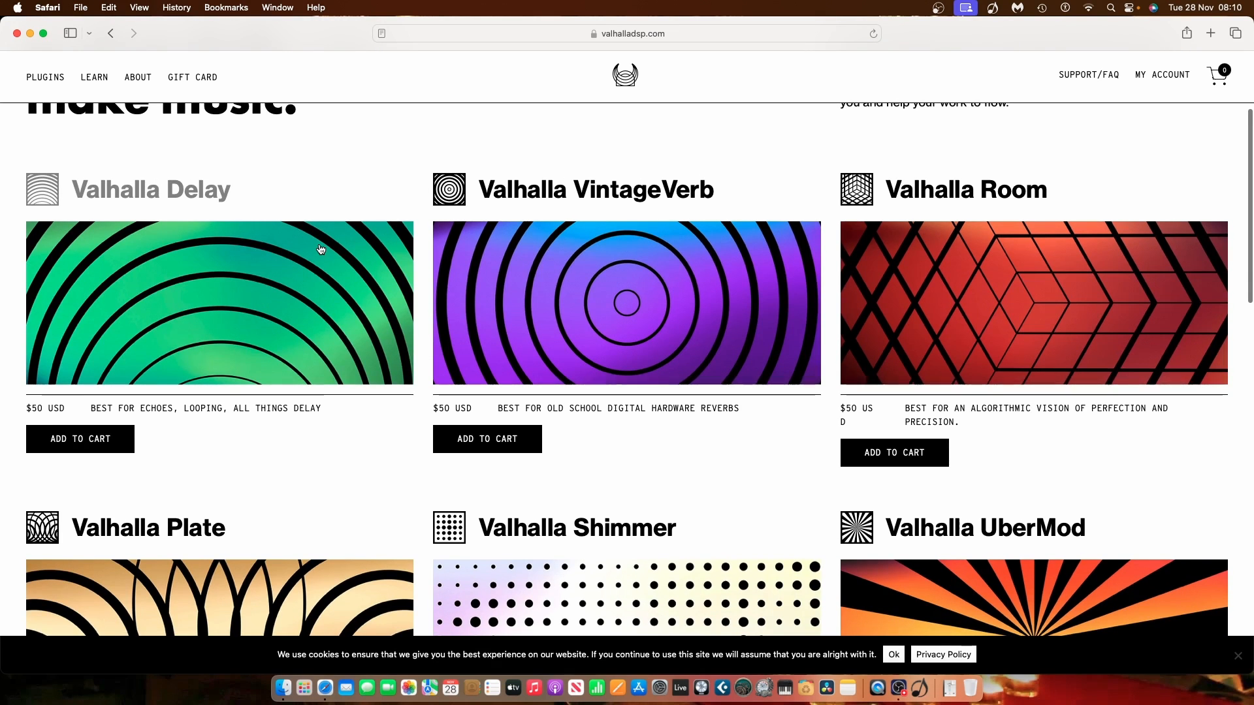
scroll(446, 425, down, 1)
scroll(446, 425, down, 8)
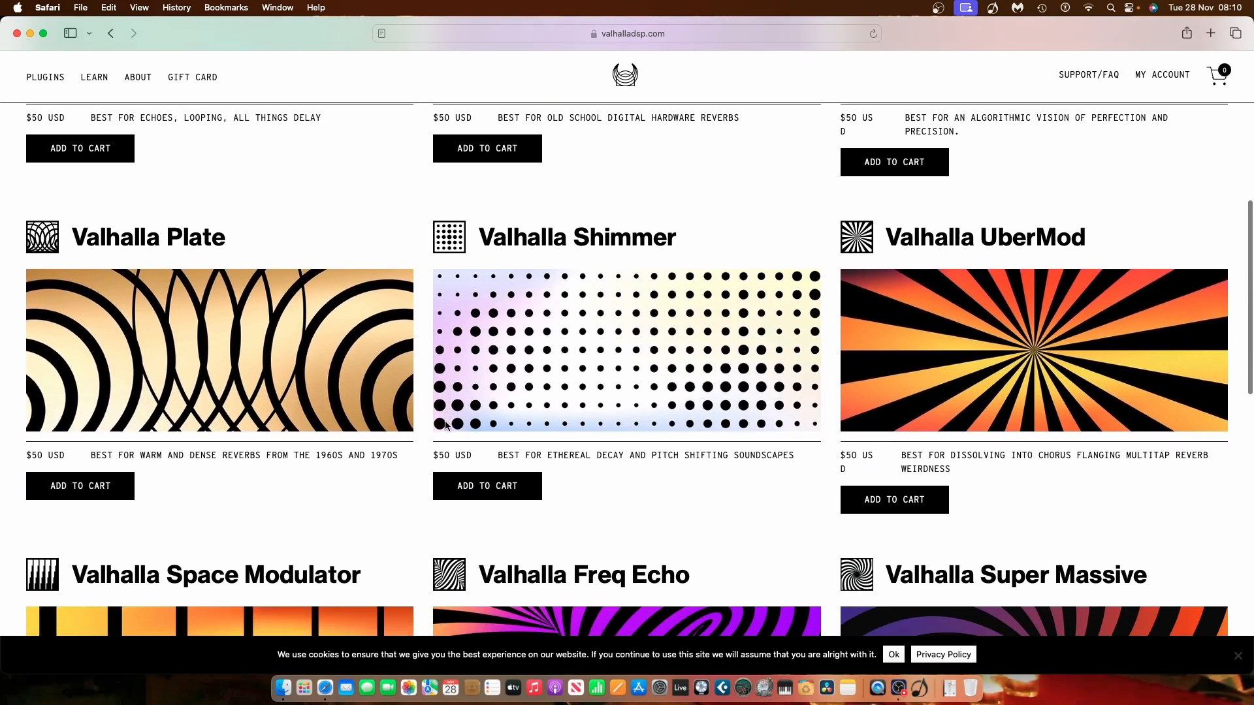
scroll(446, 425, down, 6)
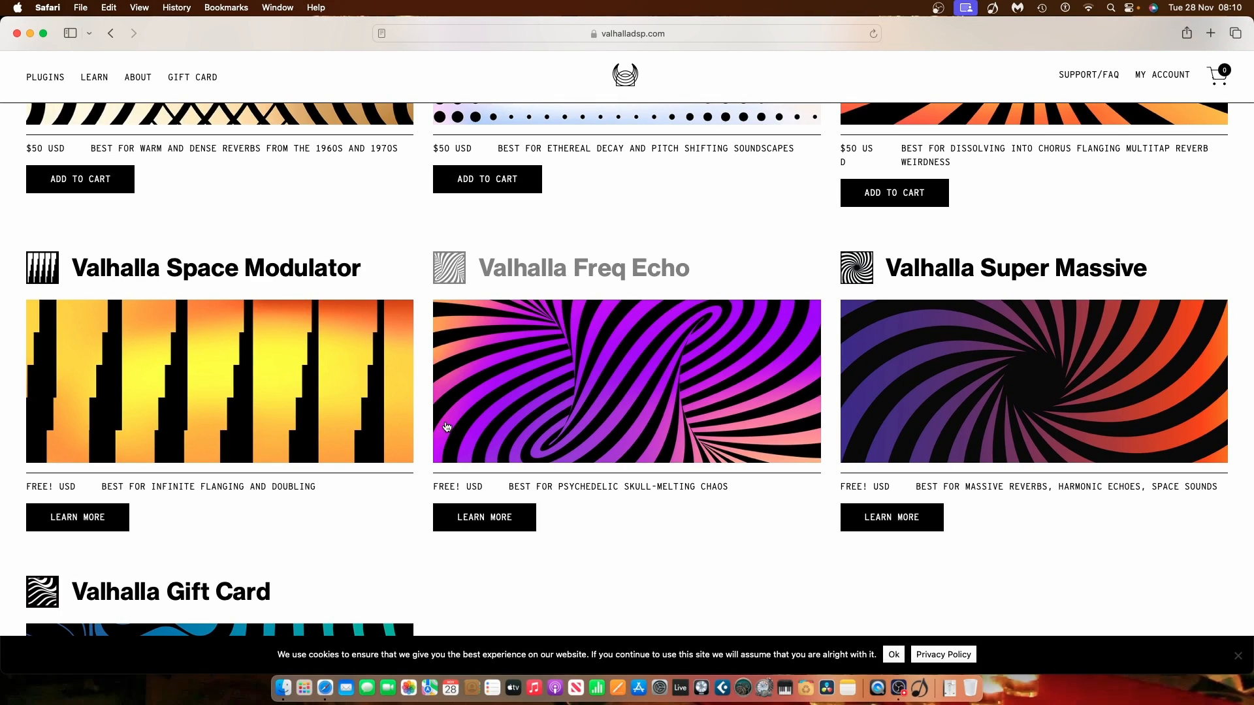
scroll(446, 427, up, 1)
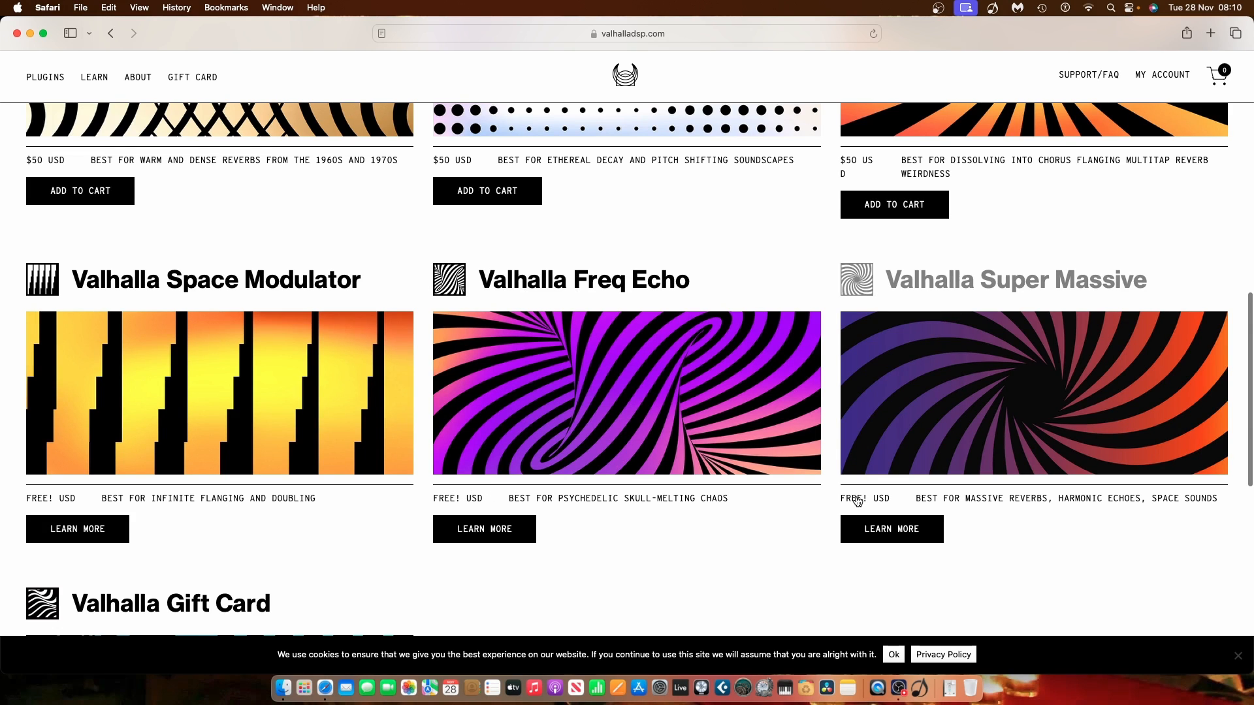
scroll(856, 415, down, 5)
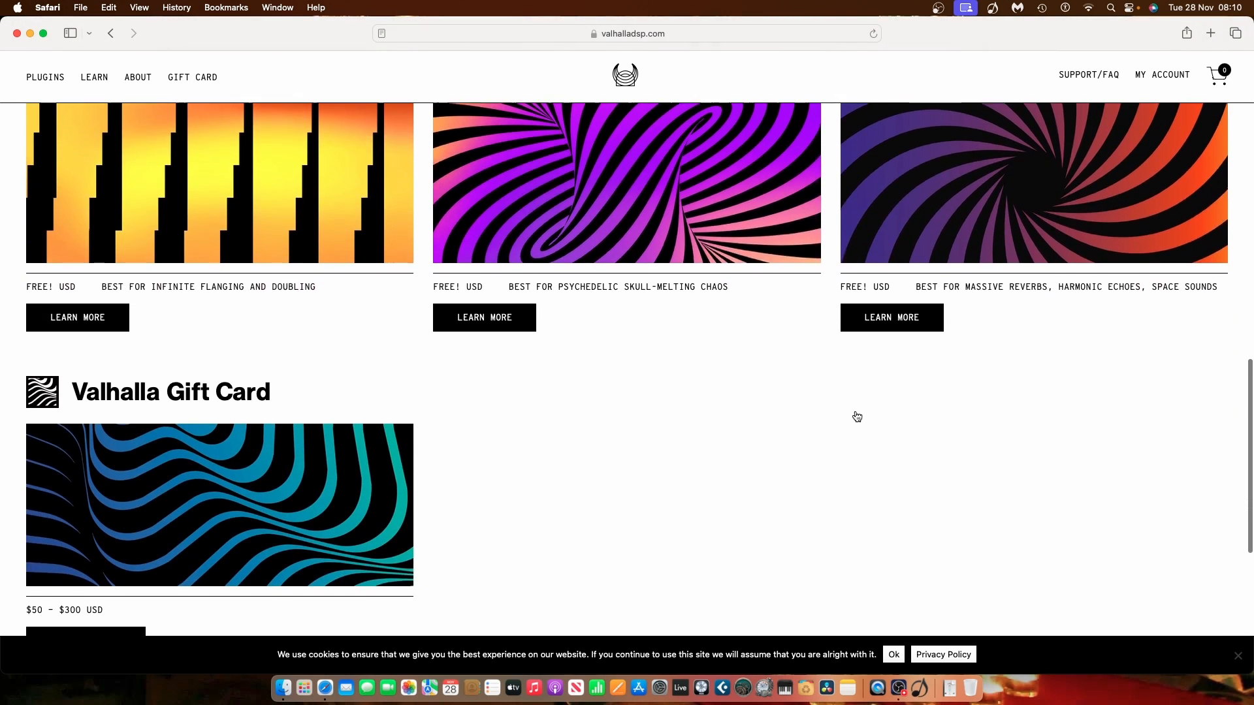
scroll(855, 415, up, 15)
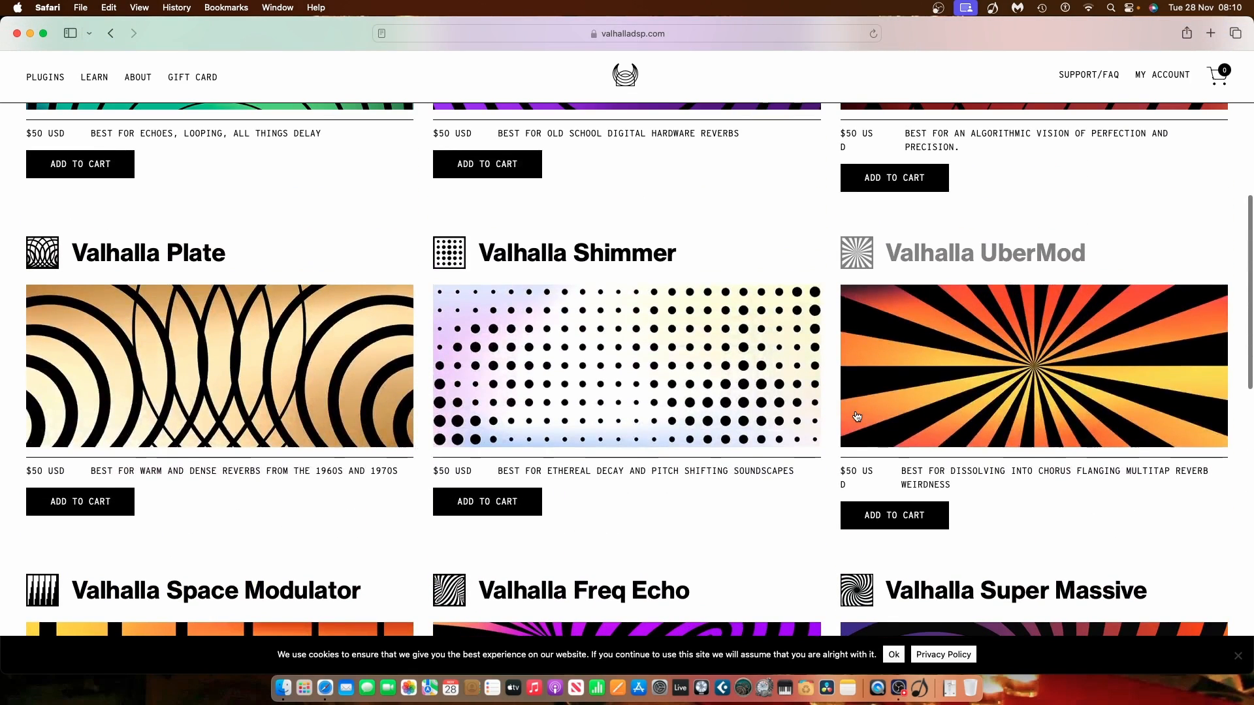
scroll(857, 416, up, 3)
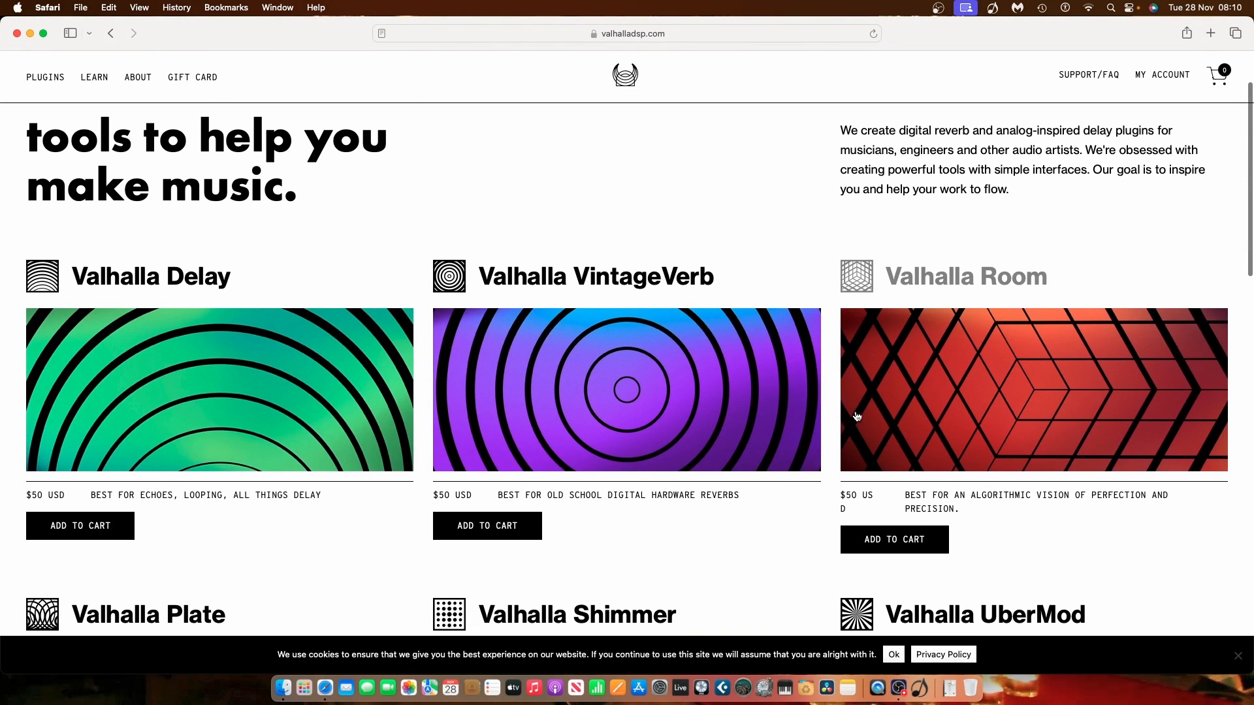
scroll(856, 416, up, 2)
scroll(856, 416, down, 10)
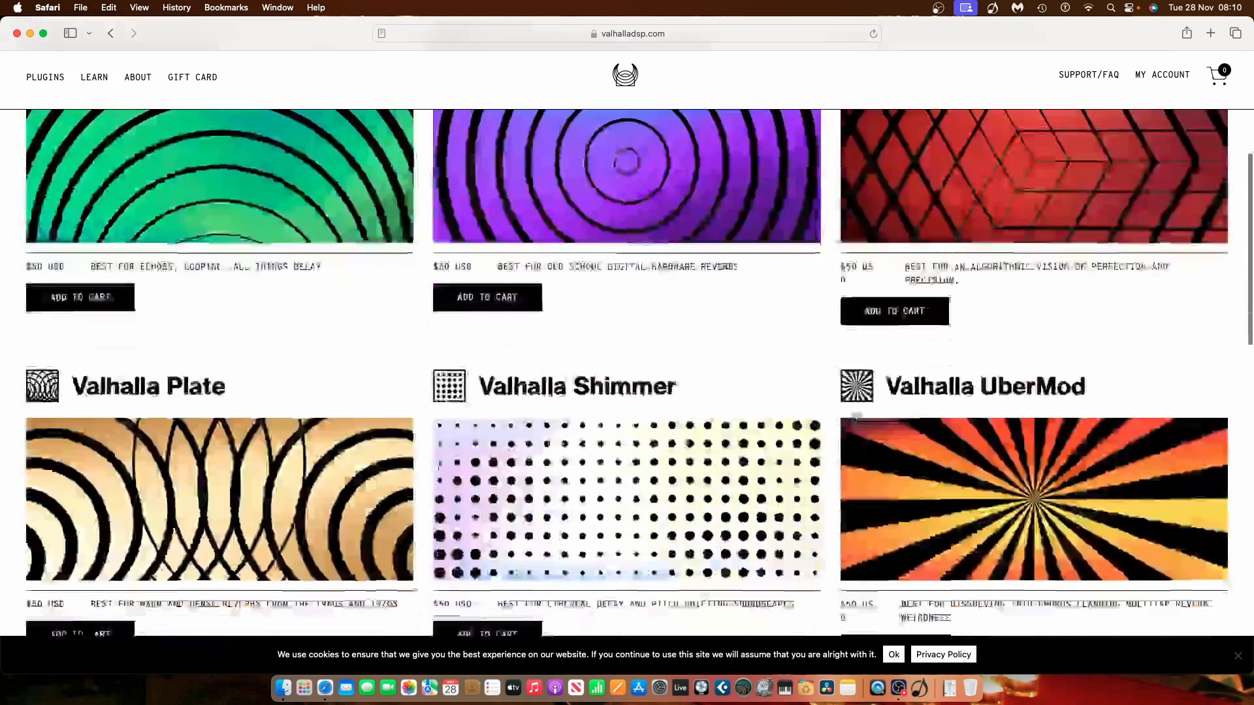
scroll(856, 416, down, 6)
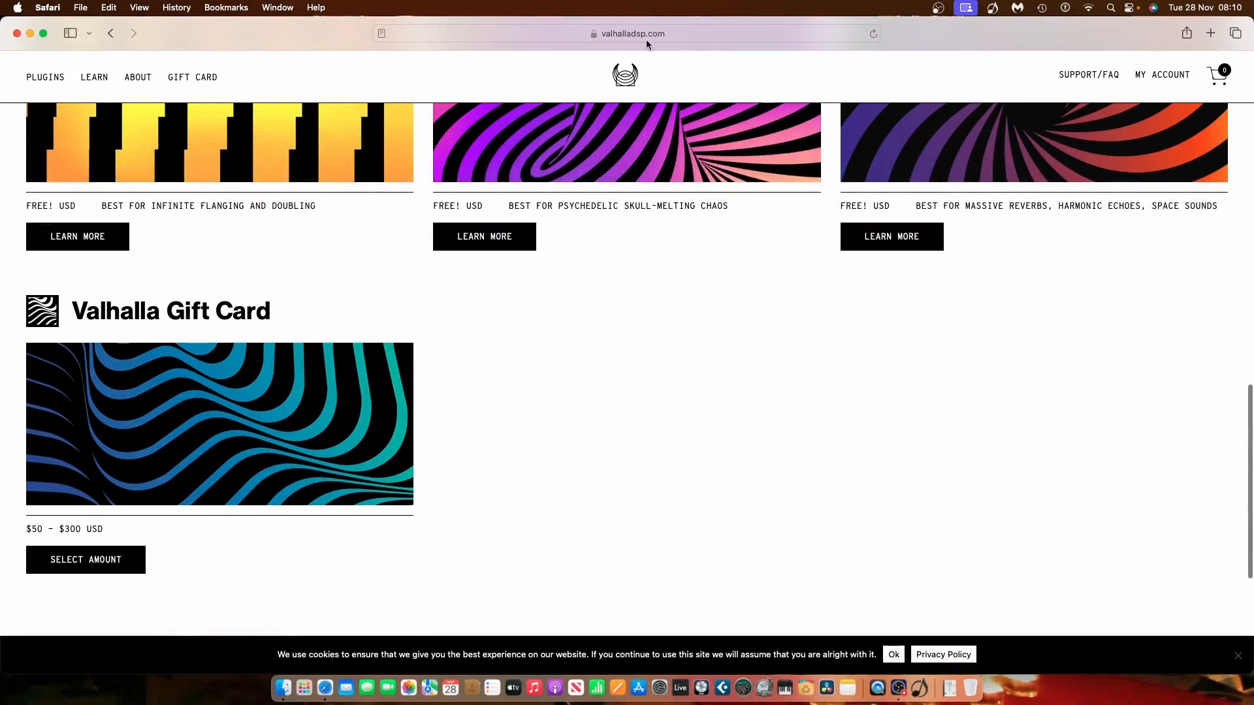